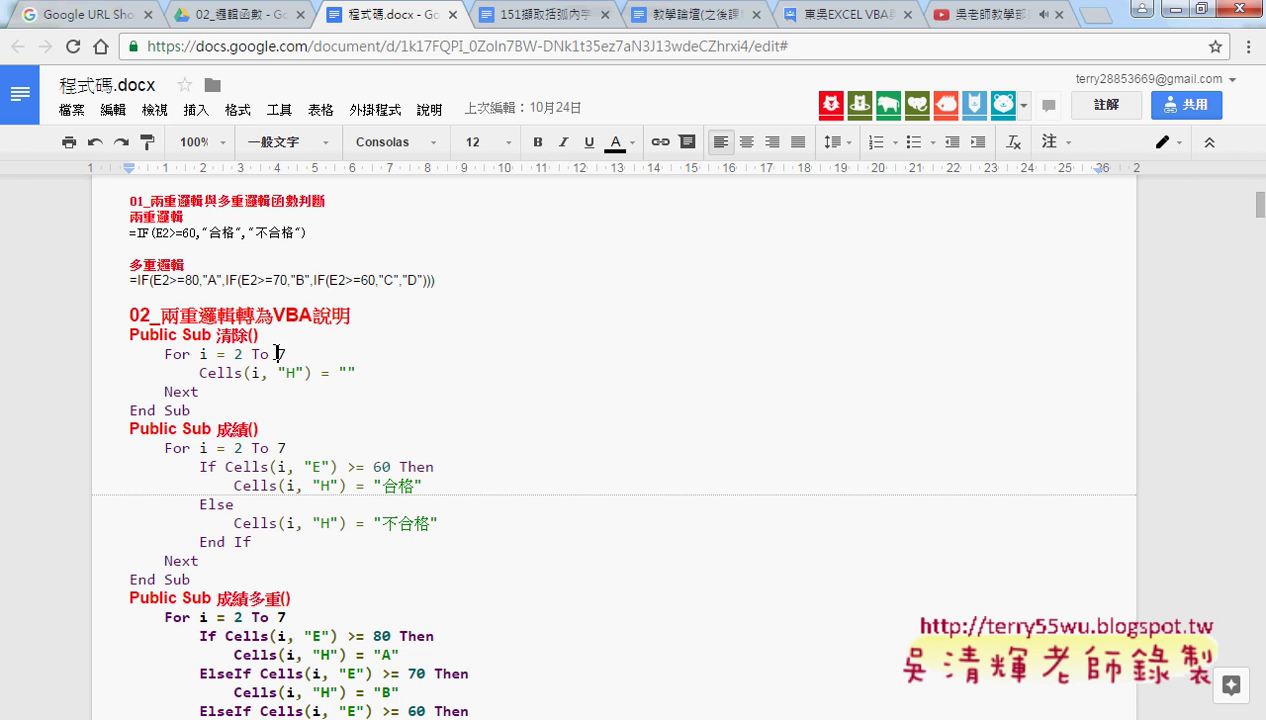
# Leave the VBA code notes in Google Docs and bring up the Excel workbook 02邏輯函數.
pyautogui.doubleClick(281, 353)
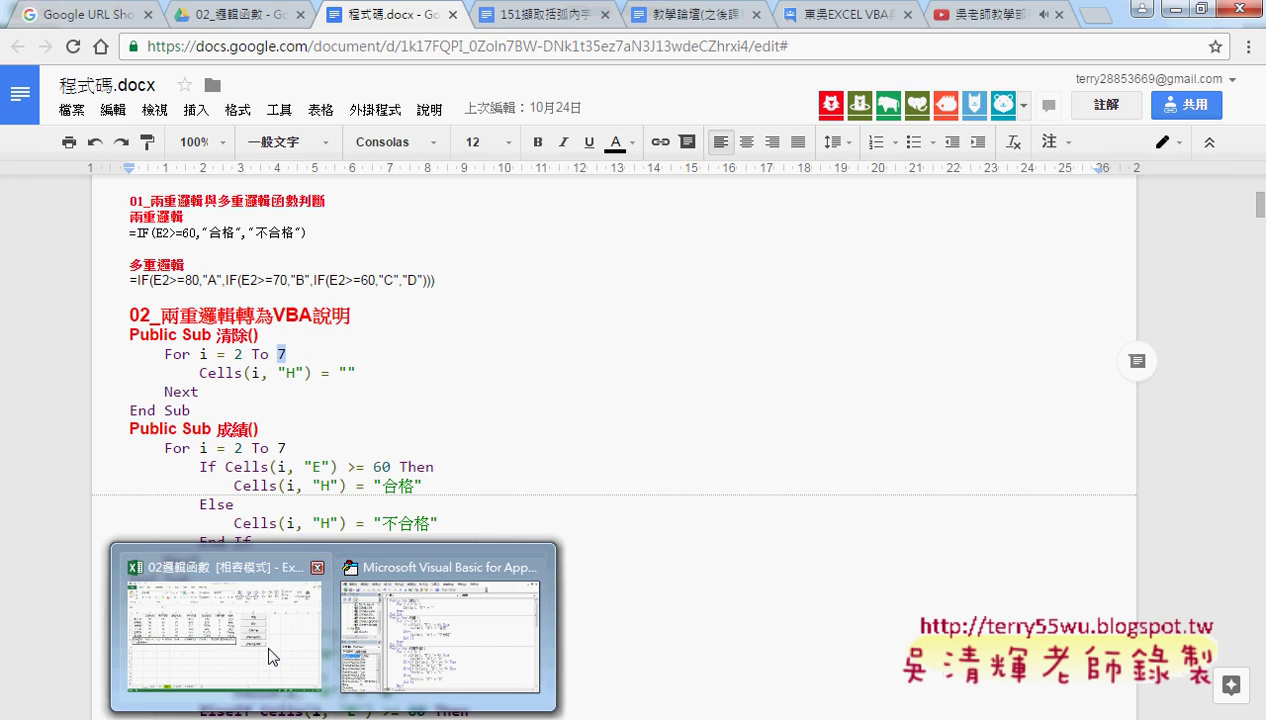
pyautogui.click(220, 600)
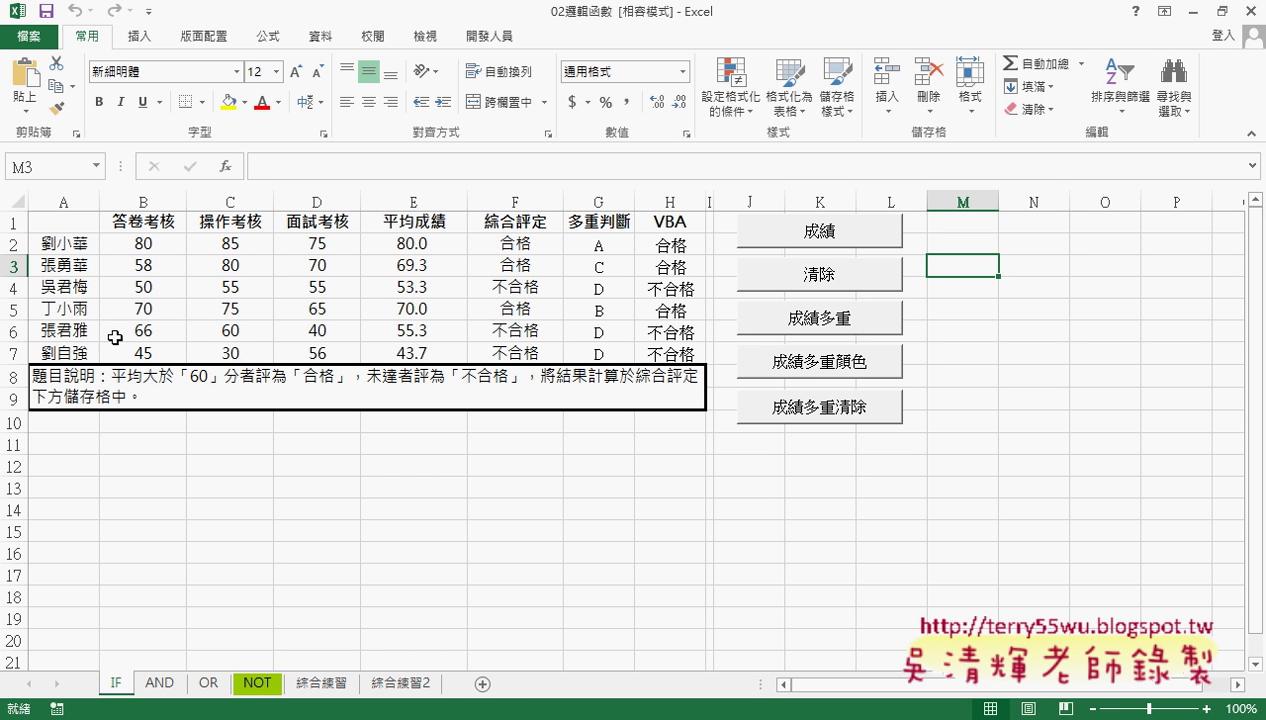
pyautogui.click(81, 244)
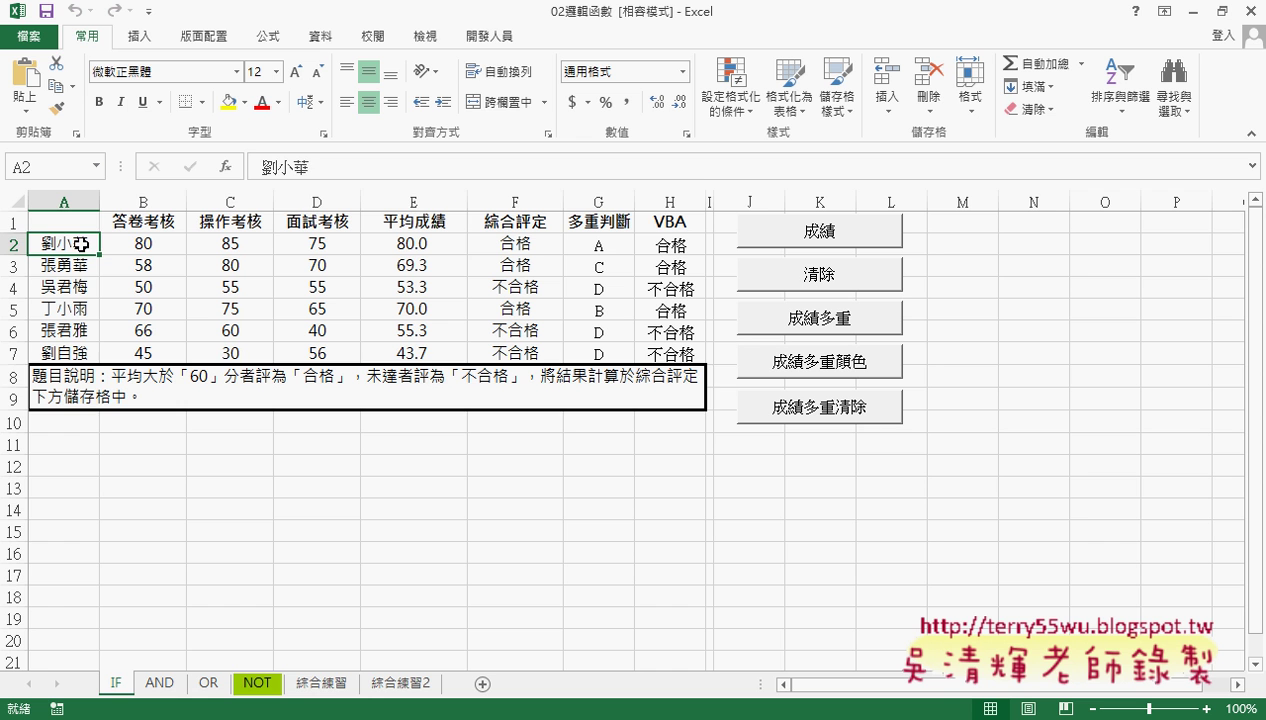
pyautogui.hotkey('ctrl', 'Down')
pyautogui.hotkey('ctrl', 'Down')
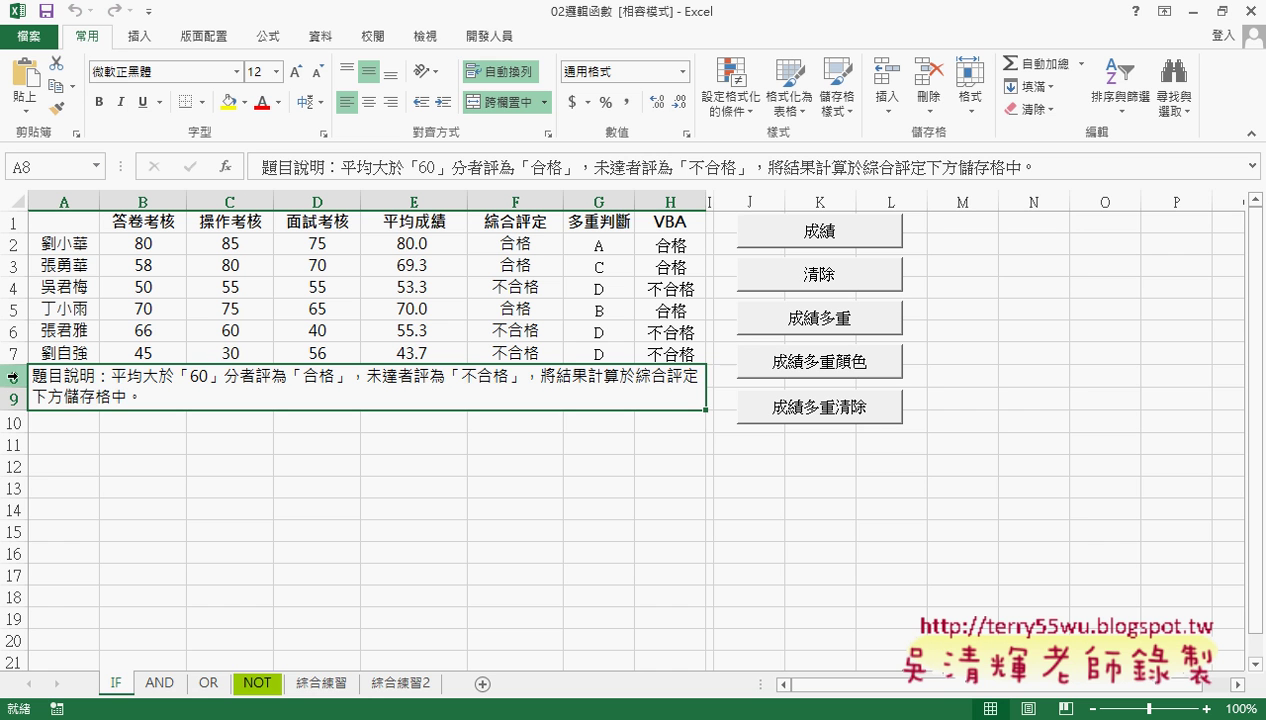
pyautogui.moveTo(14, 377); pyautogui.dragTo(17, 406)
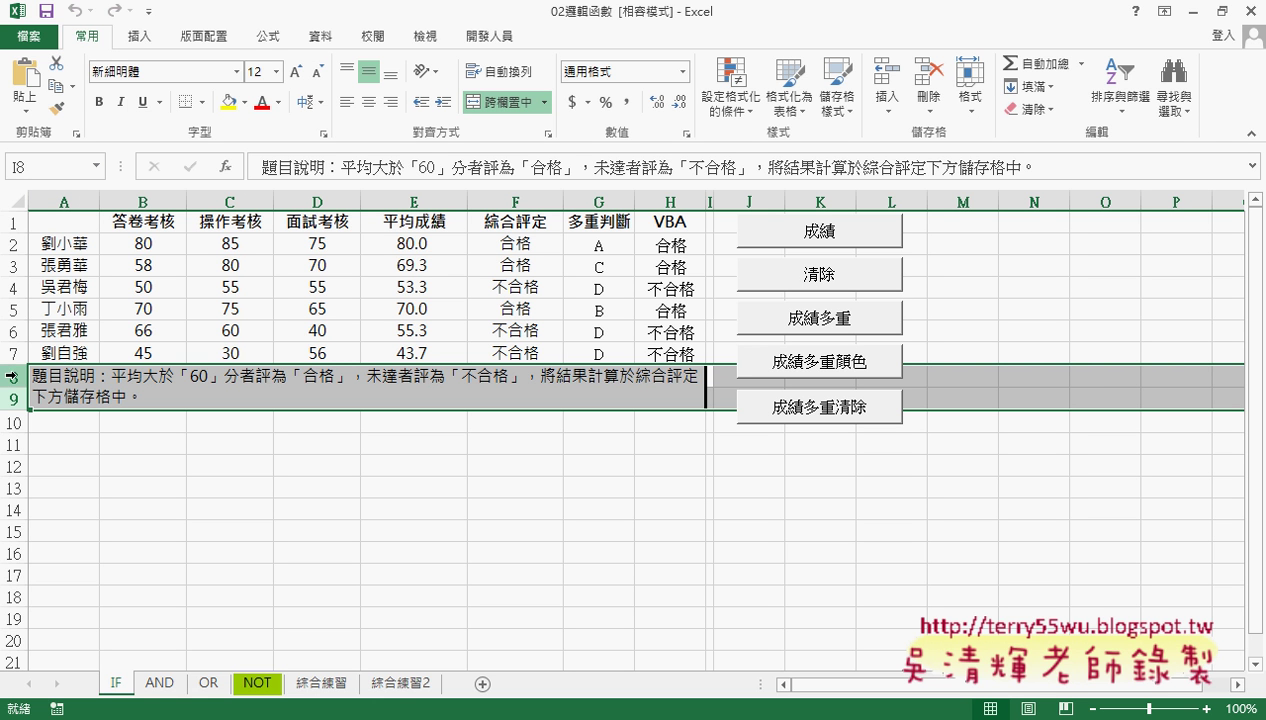
pyautogui.moveTo(12, 376); pyautogui.dragTo(16, 391)
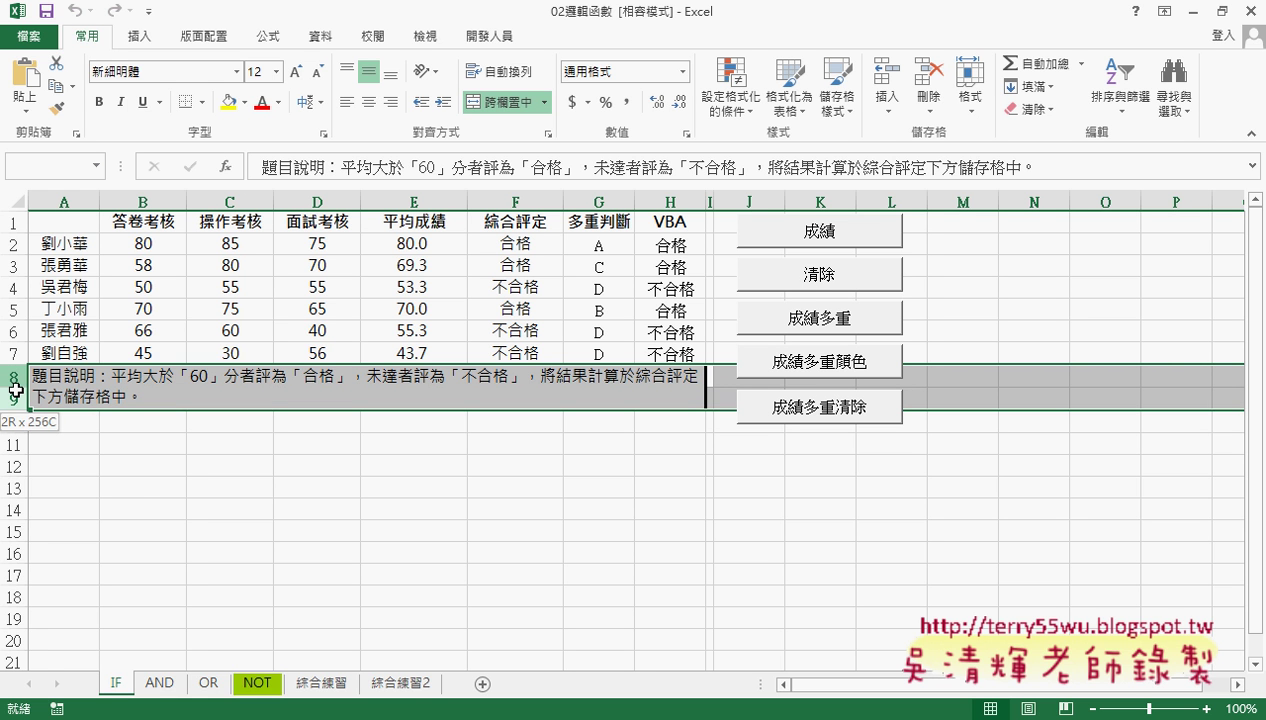
pyautogui.rightClick(146, 391)
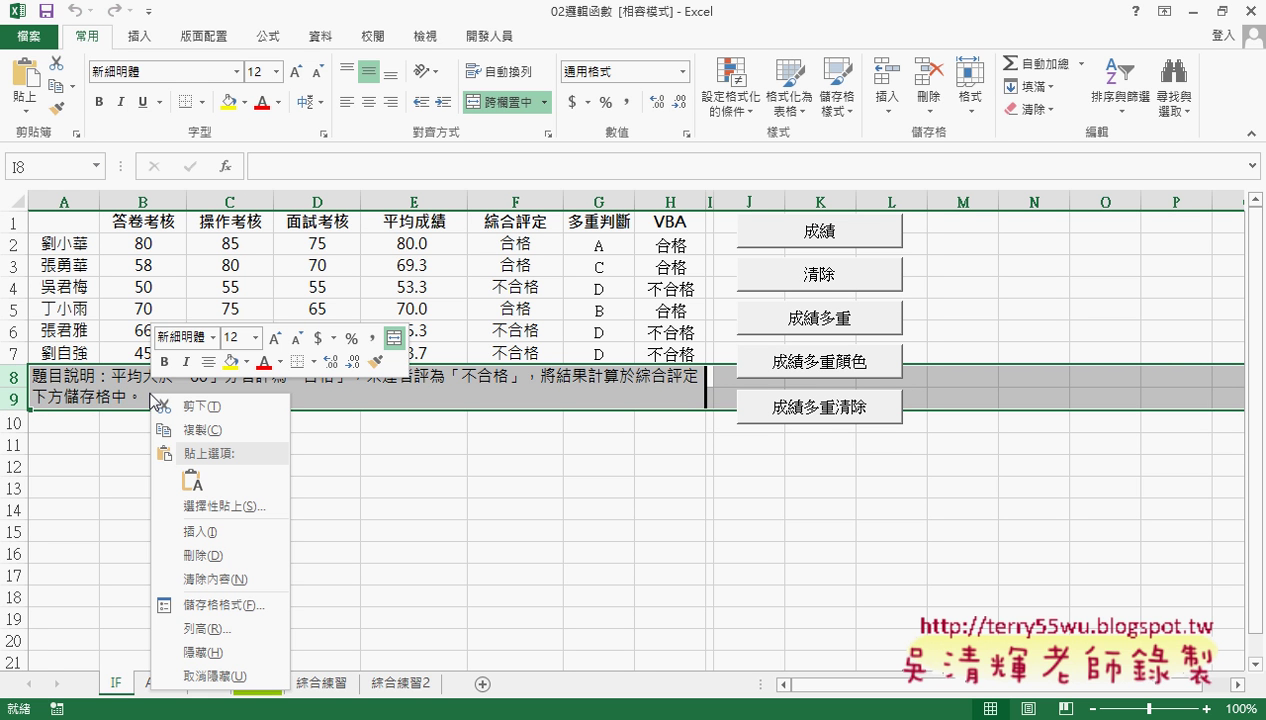
pyautogui.click(216, 560)
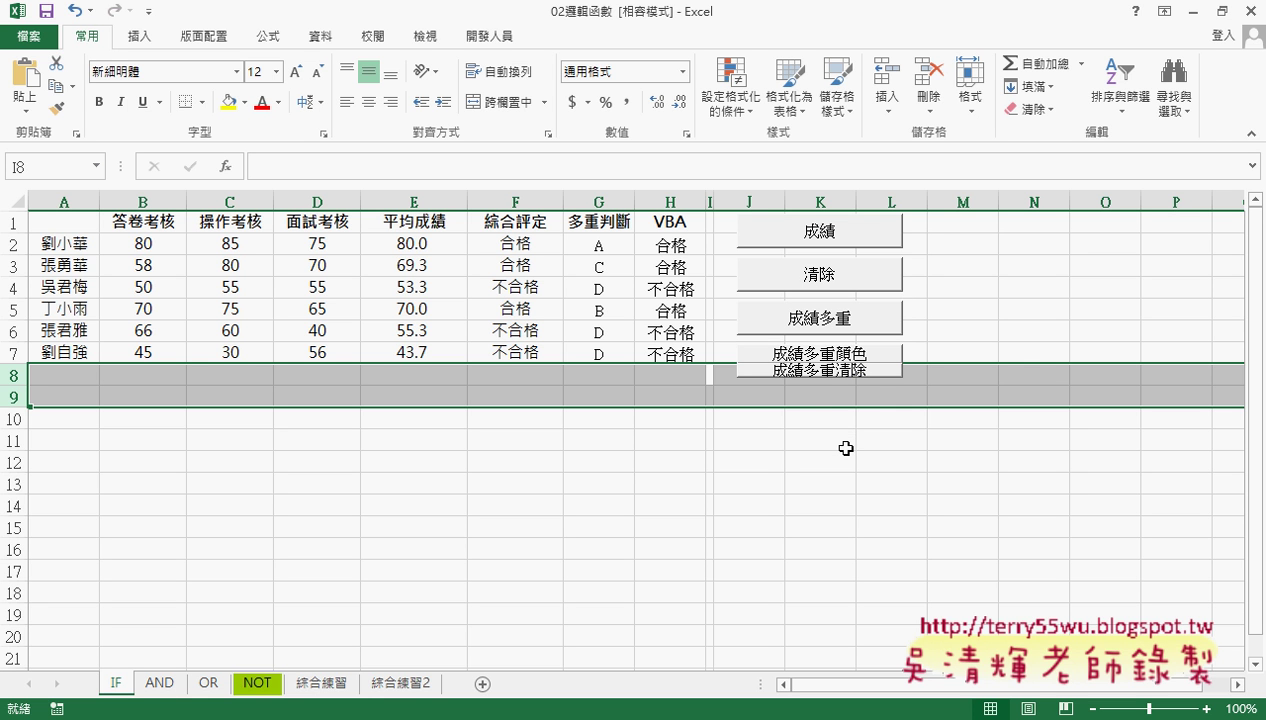
pyautogui.hotkey('ctrl', 'z')
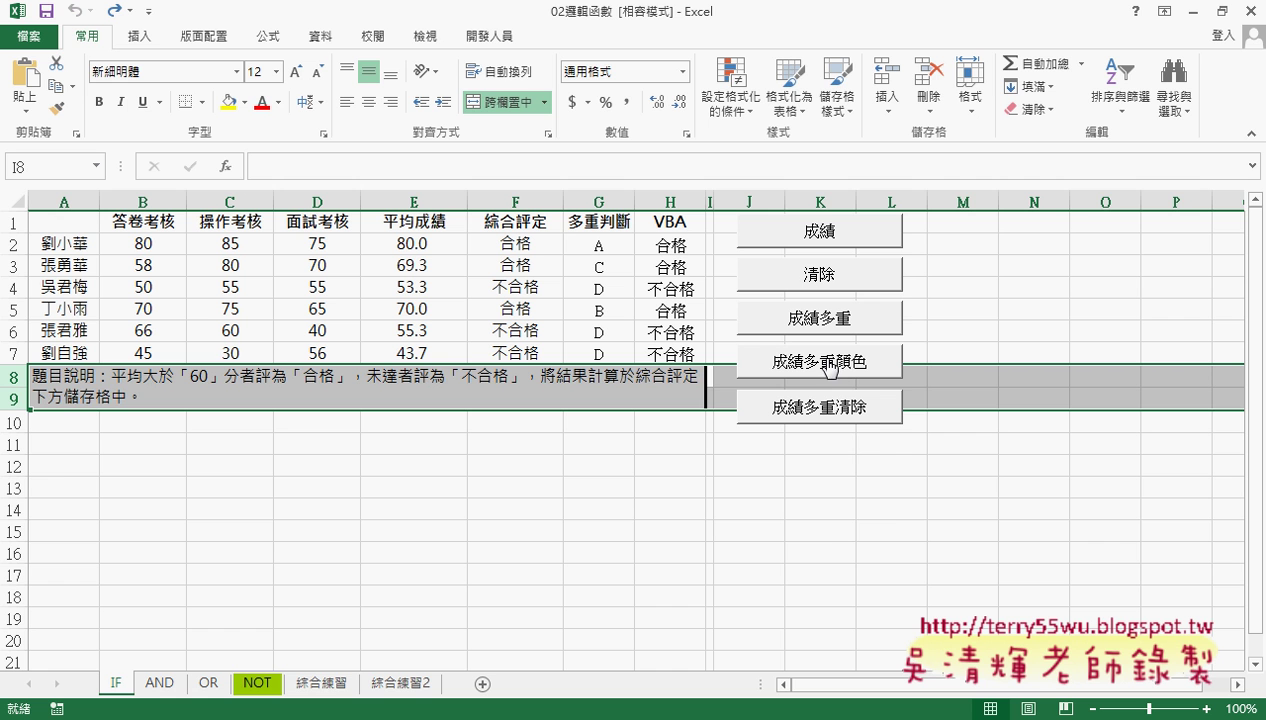
# Set the 成績多重顏色 and 成績多重清除 buttons to 'Don't move or size with cells'.
pyautogui.rightClick(829, 368)
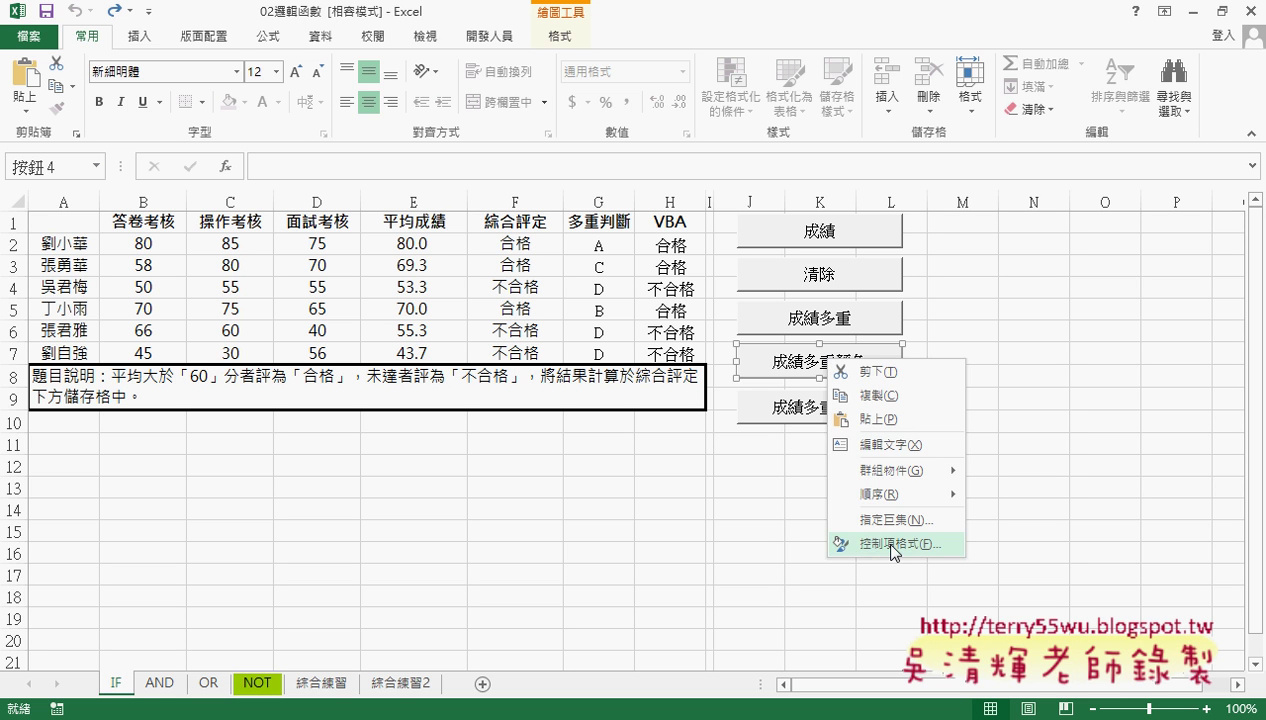
pyautogui.press('Escape')
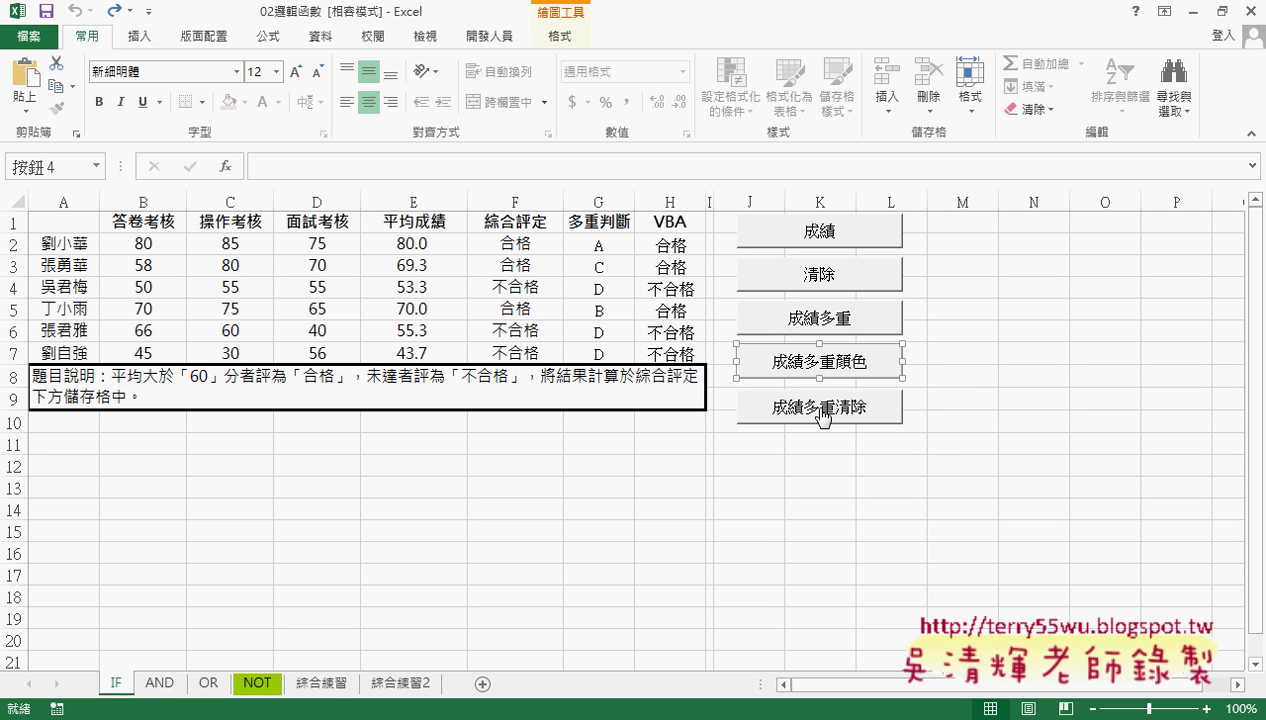
pyautogui.keyDown('ctrl'); pyautogui.click(836, 407); pyautogui.keyUp('ctrl')
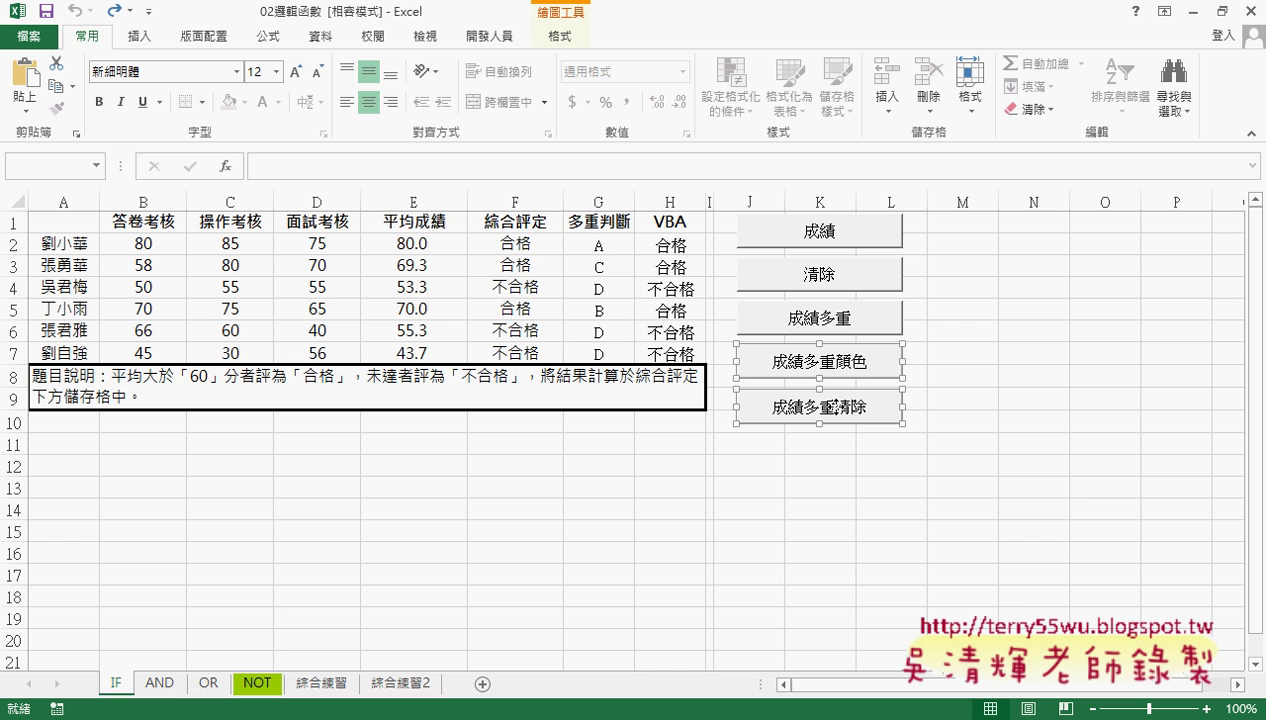
pyautogui.rightClick(862, 364)
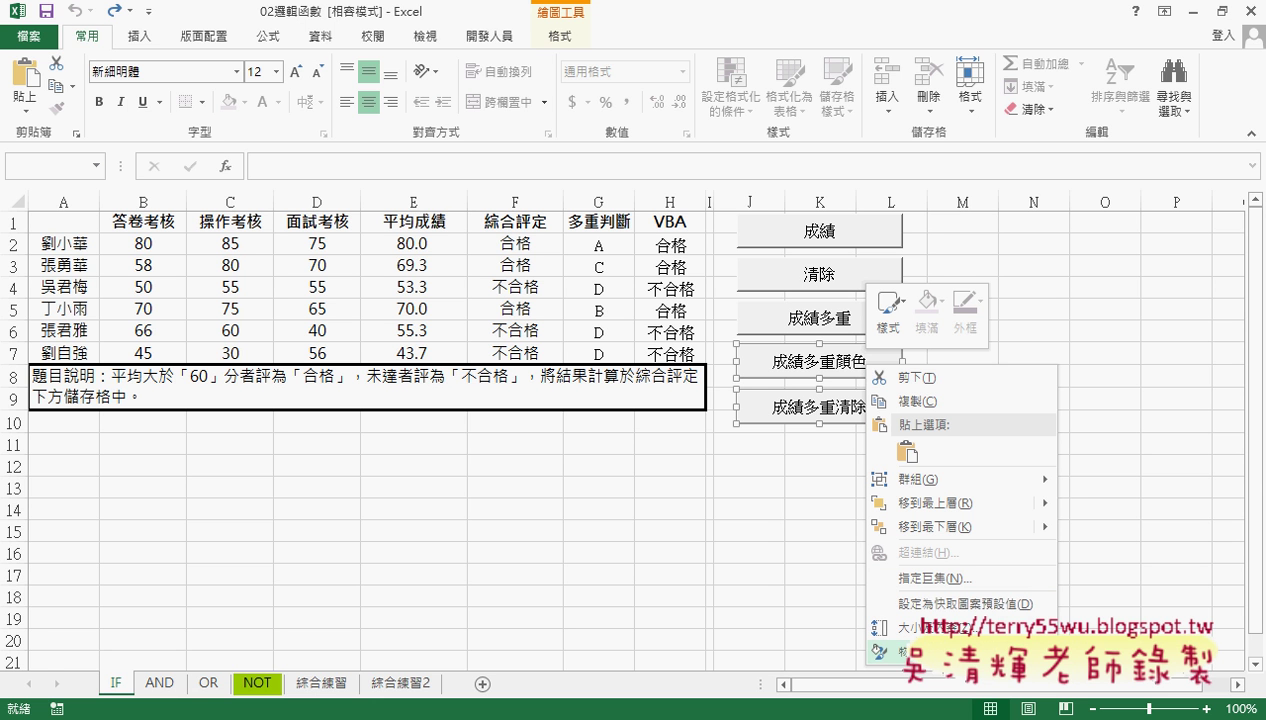
pyautogui.click(905, 651)
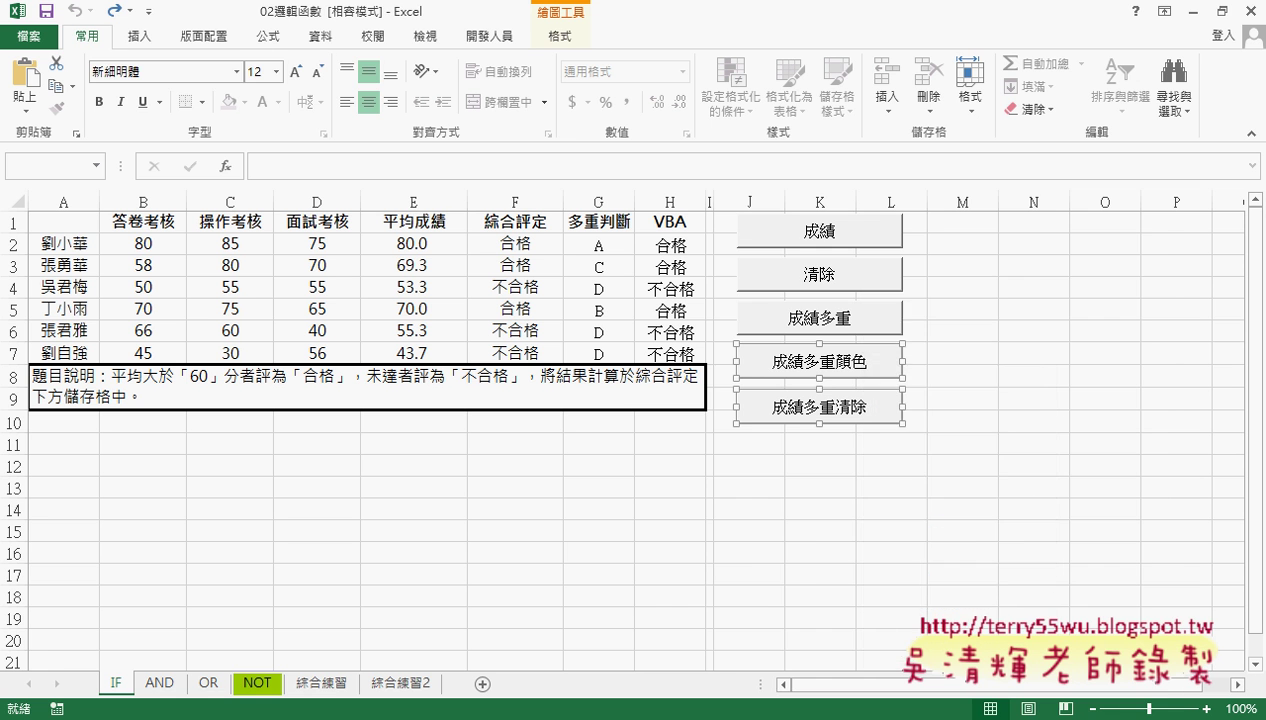
pyautogui.moveTo(991, 262); pyautogui.dragTo(1000, 158)
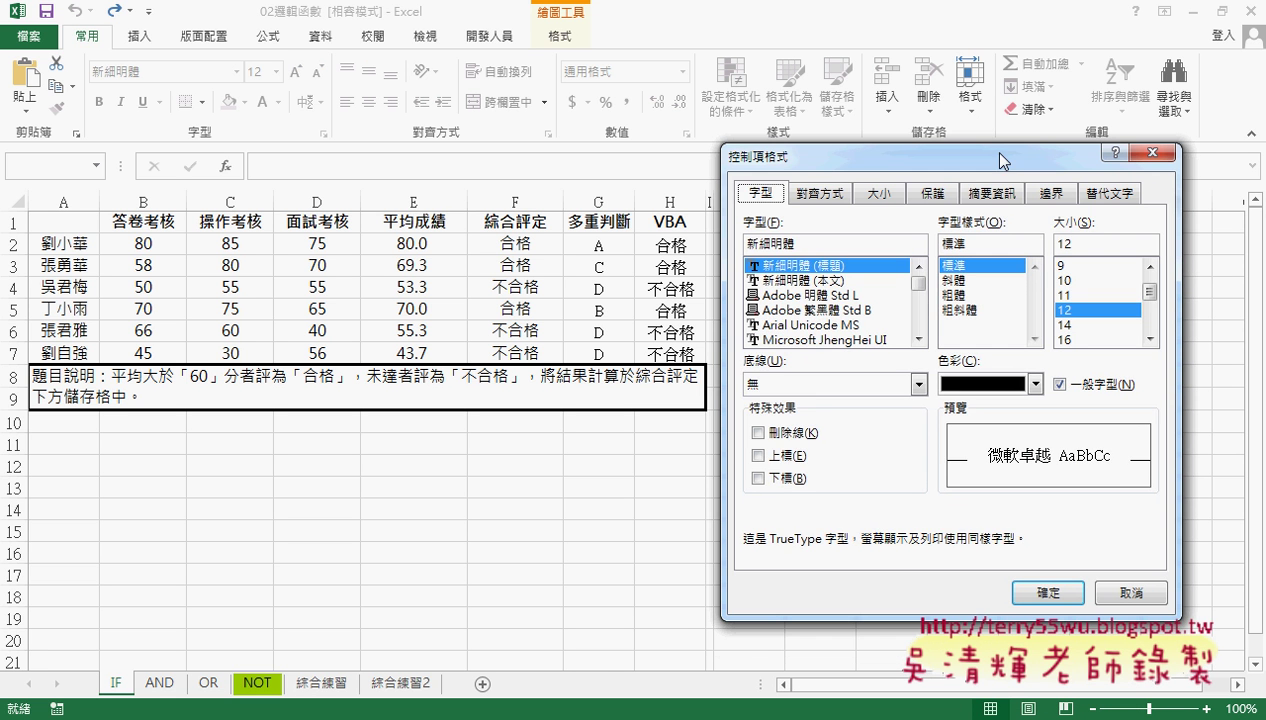
pyautogui.click(993, 195)
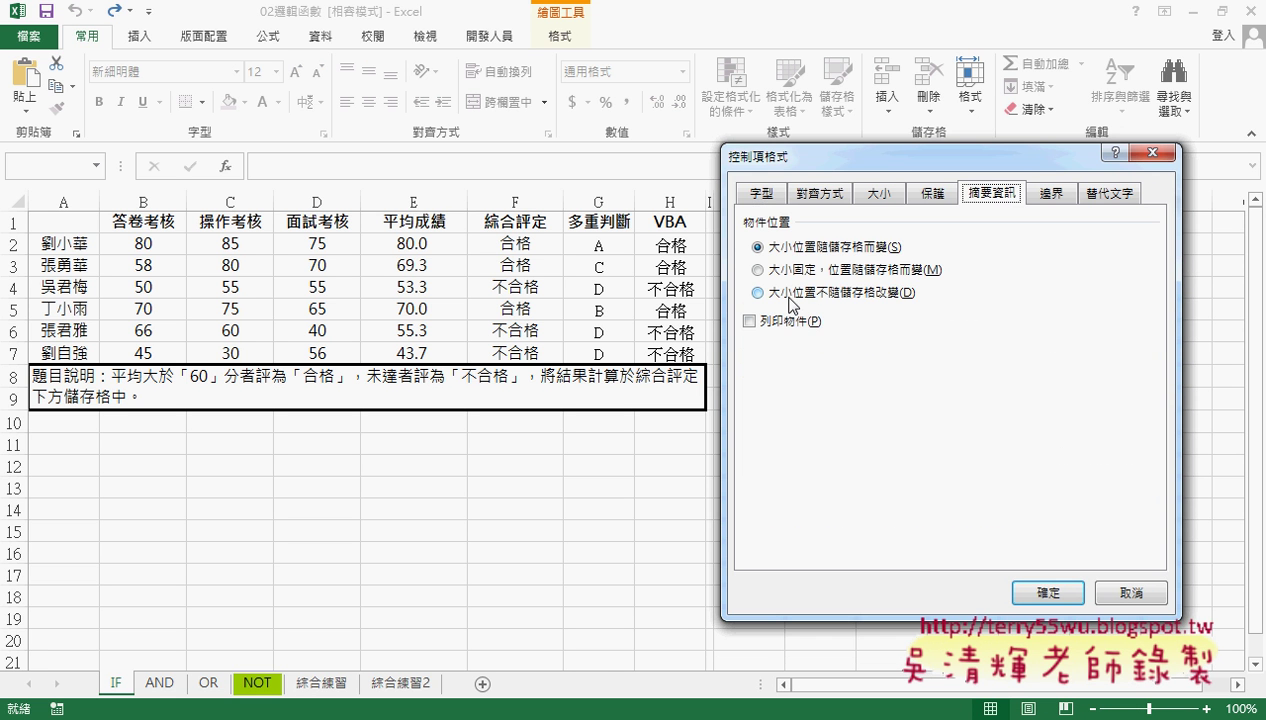
pyautogui.click(758, 293)
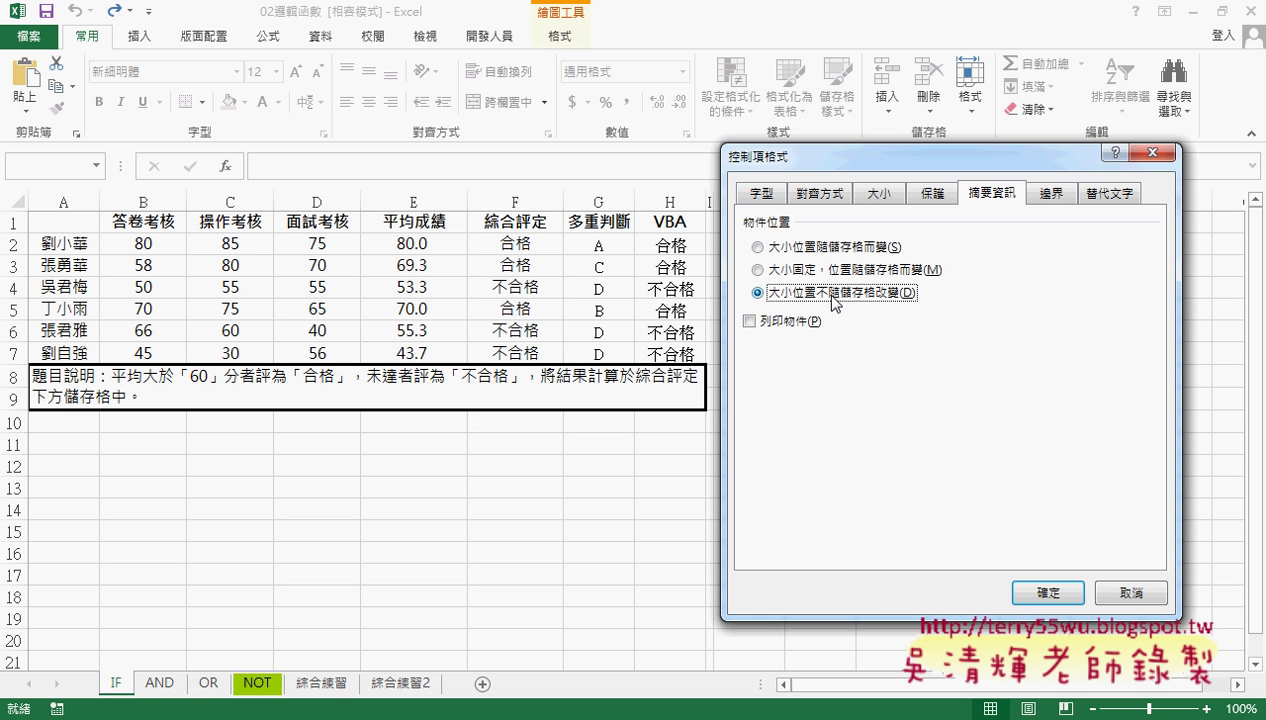
pyautogui.click(802, 248)
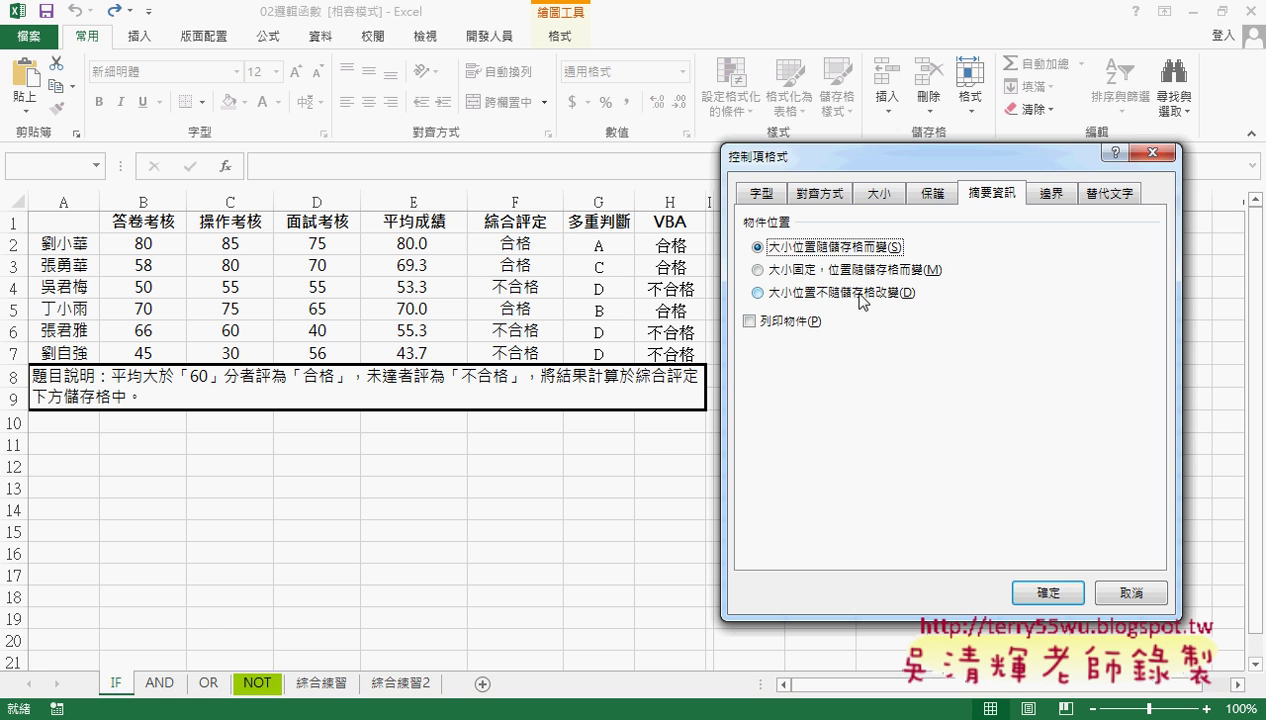
pyautogui.click(858, 298)
pyautogui.click(1046, 592)
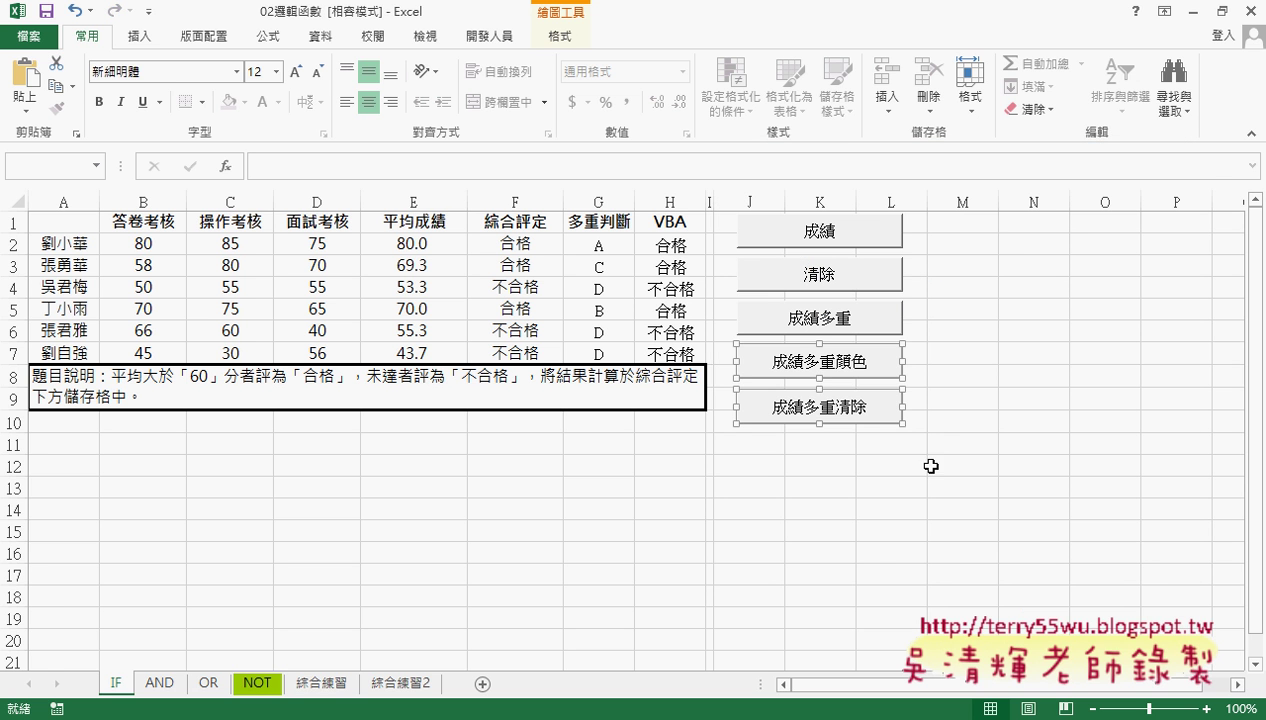
# Clear the contents of rows 8–9 to remove the explanation note.
pyautogui.click(224, 466)
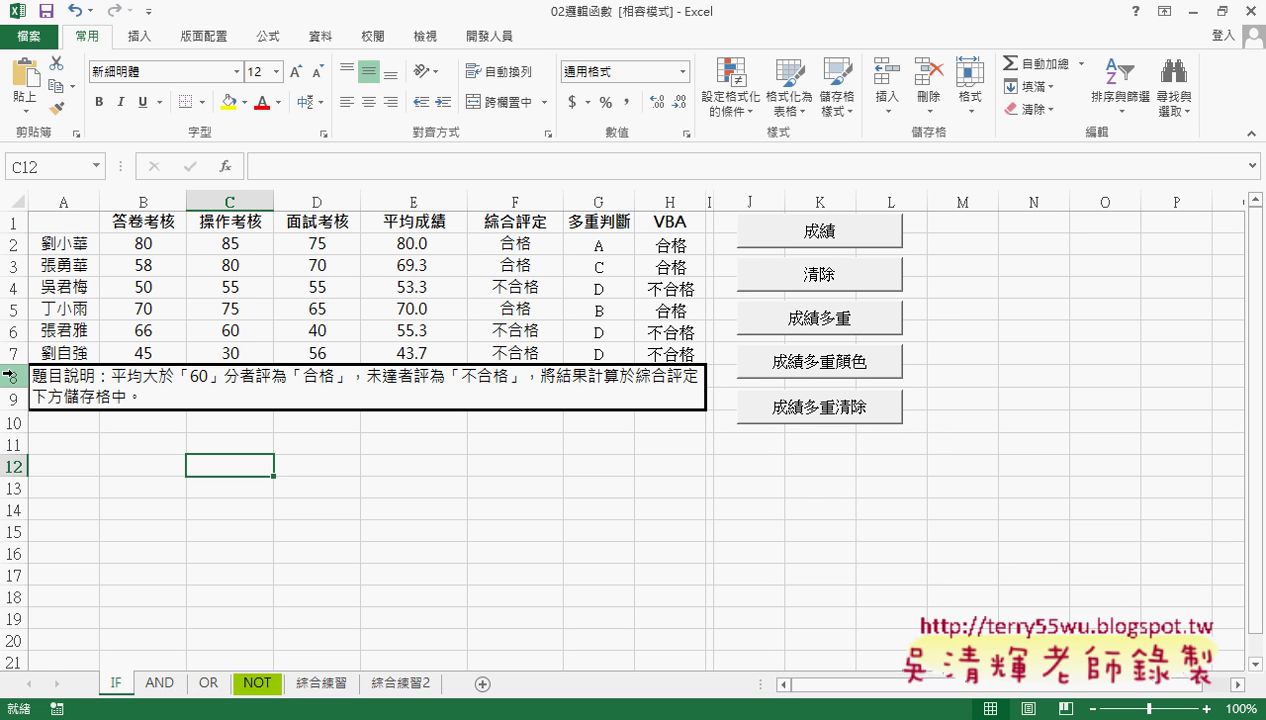
pyautogui.moveTo(16, 376); pyautogui.dragTo(16, 394)
pyautogui.rightClick(117, 386)
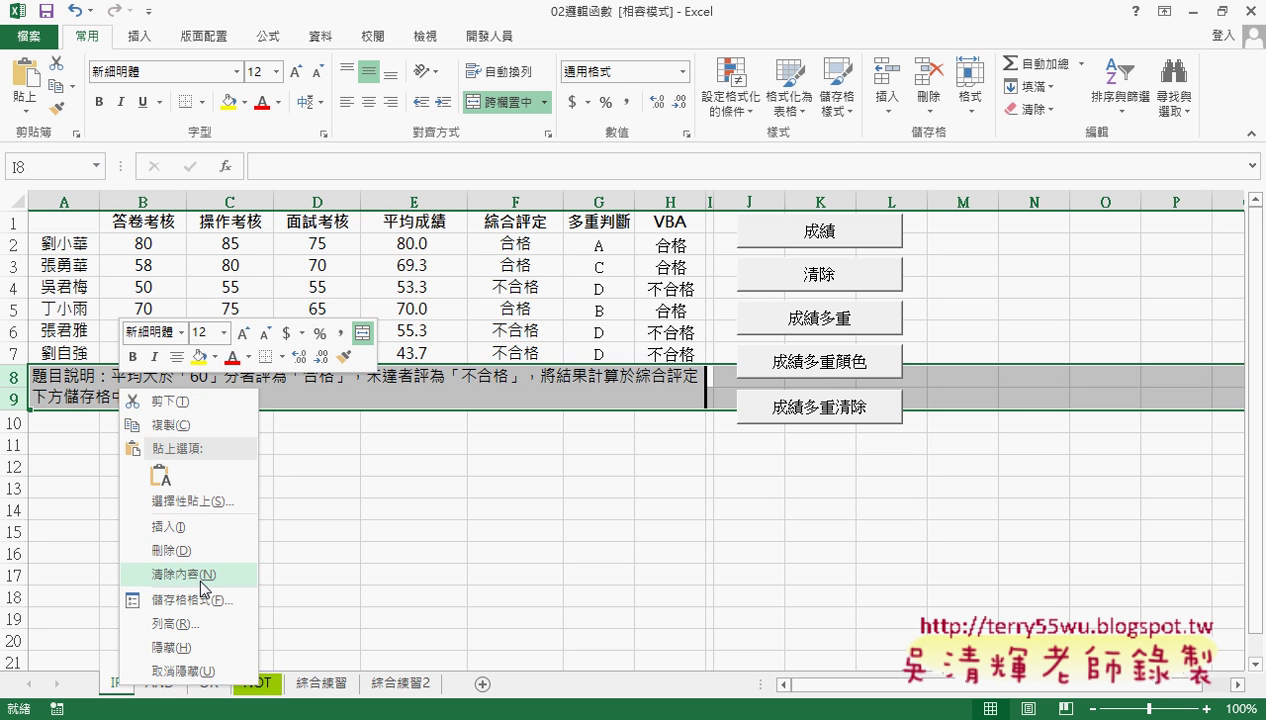
pyautogui.click(204, 552)
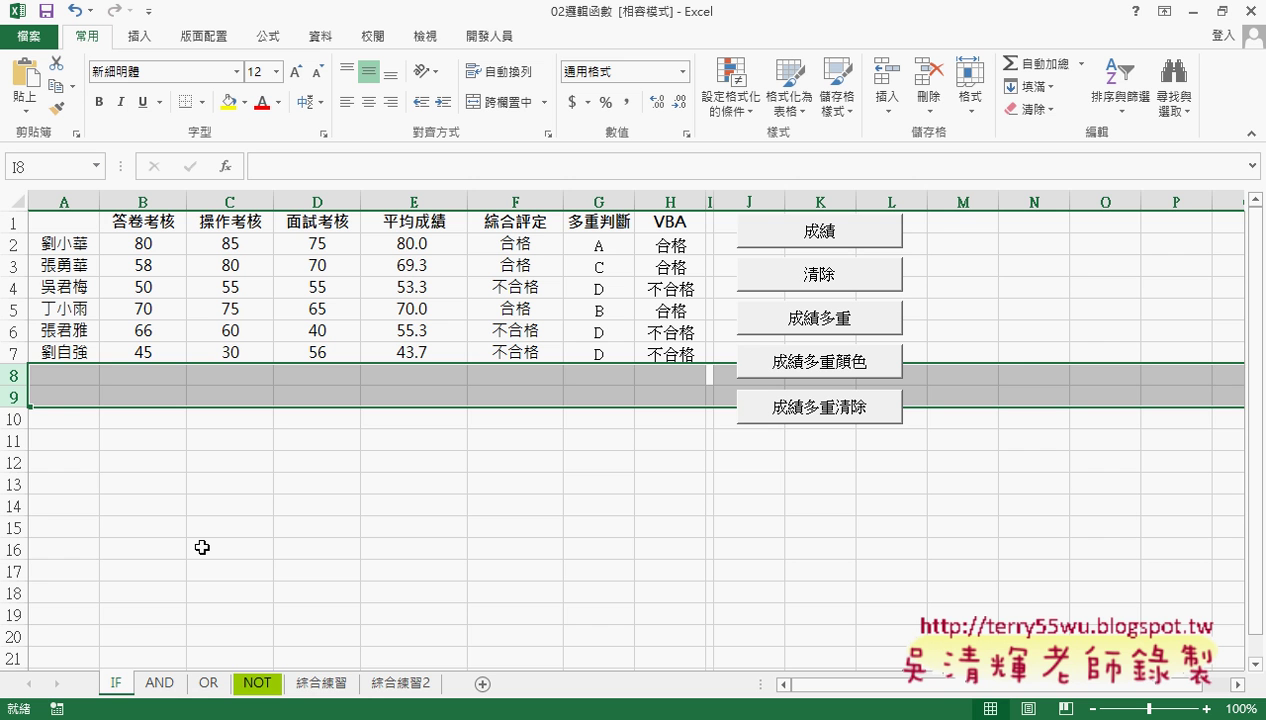
# Check with Ctrl+Down that the student names run from A2 to A7.
pyautogui.click(965, 461)
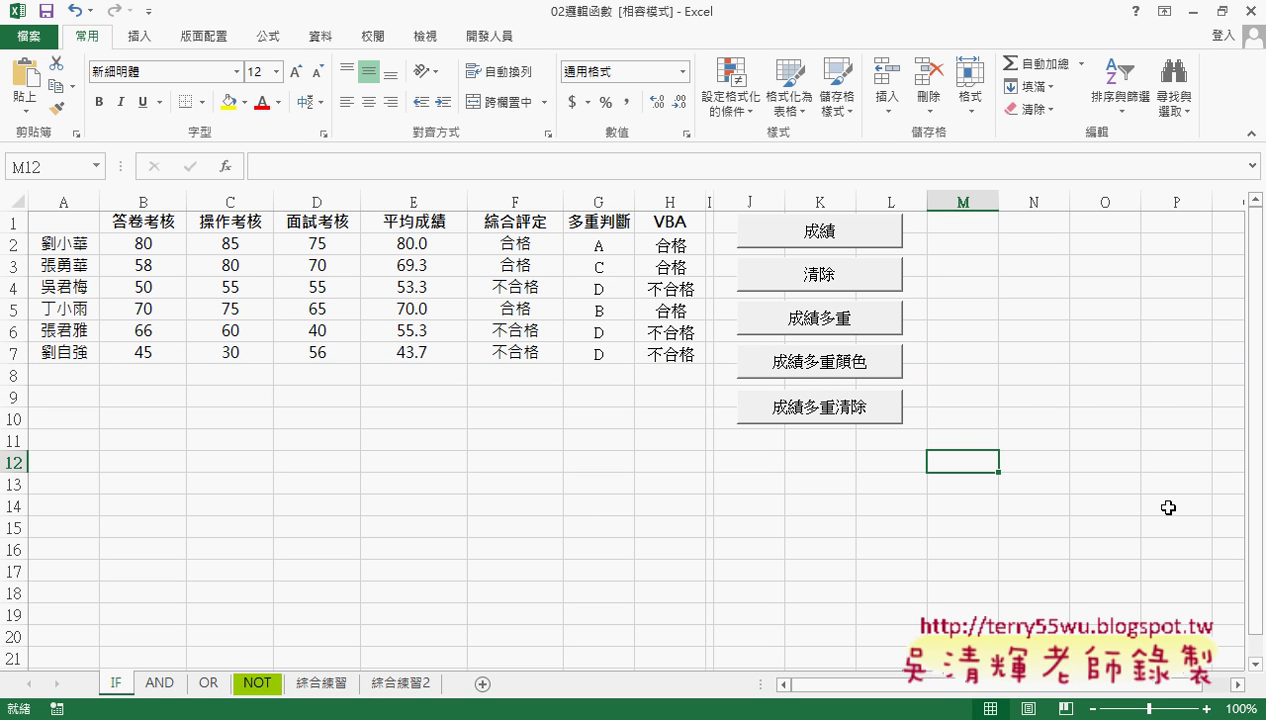
pyautogui.click(75, 242)
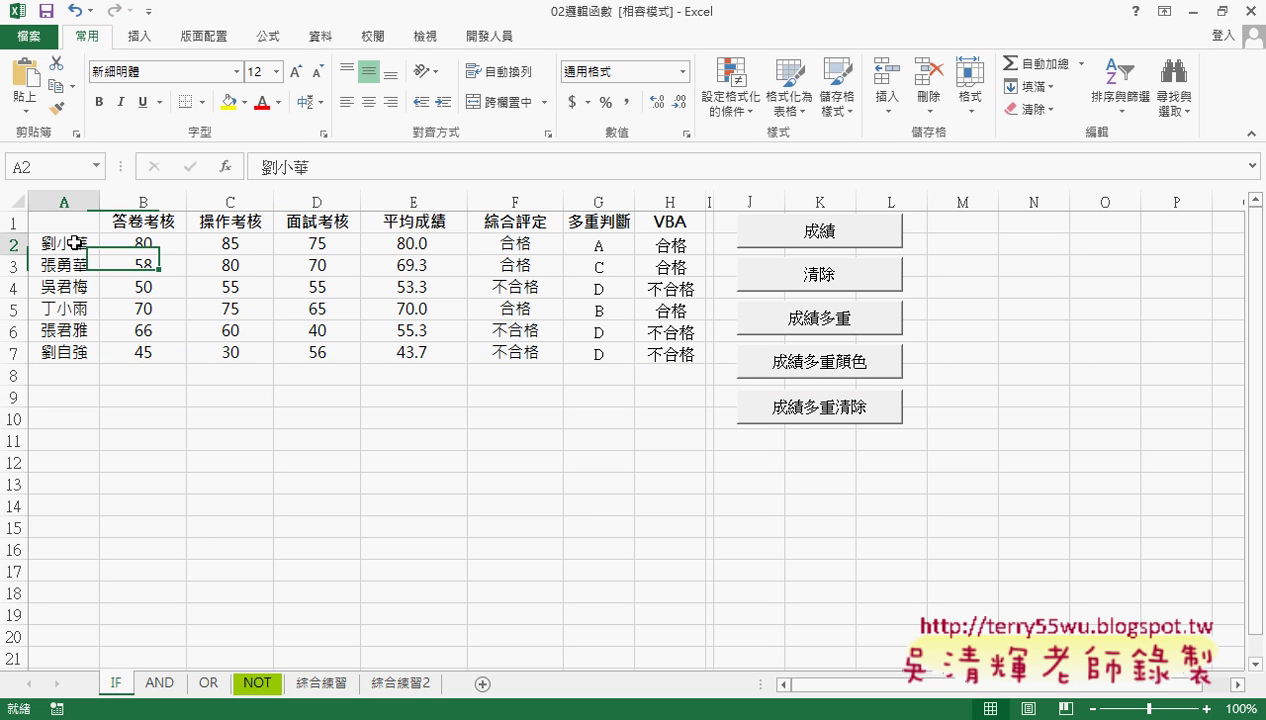
pyautogui.hotkey('ctrl', 'Down')
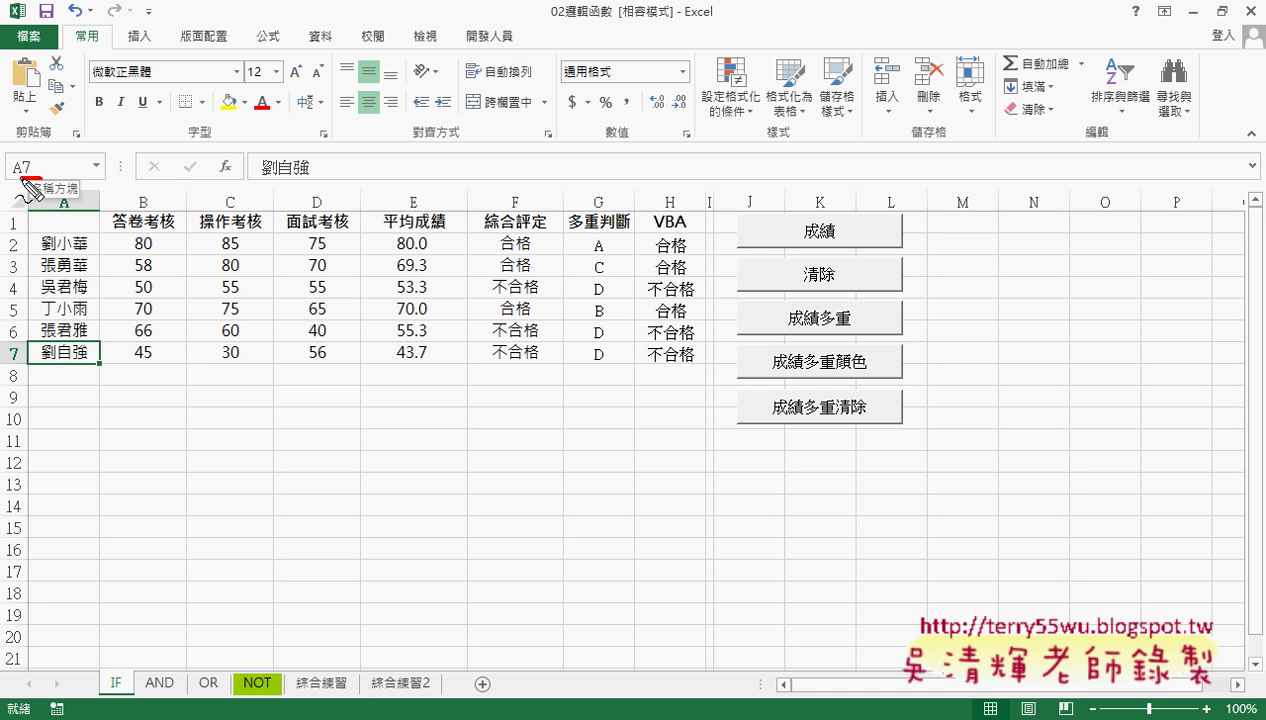
pyautogui.moveTo(18, 152); pyautogui.dragTo(42, 178)
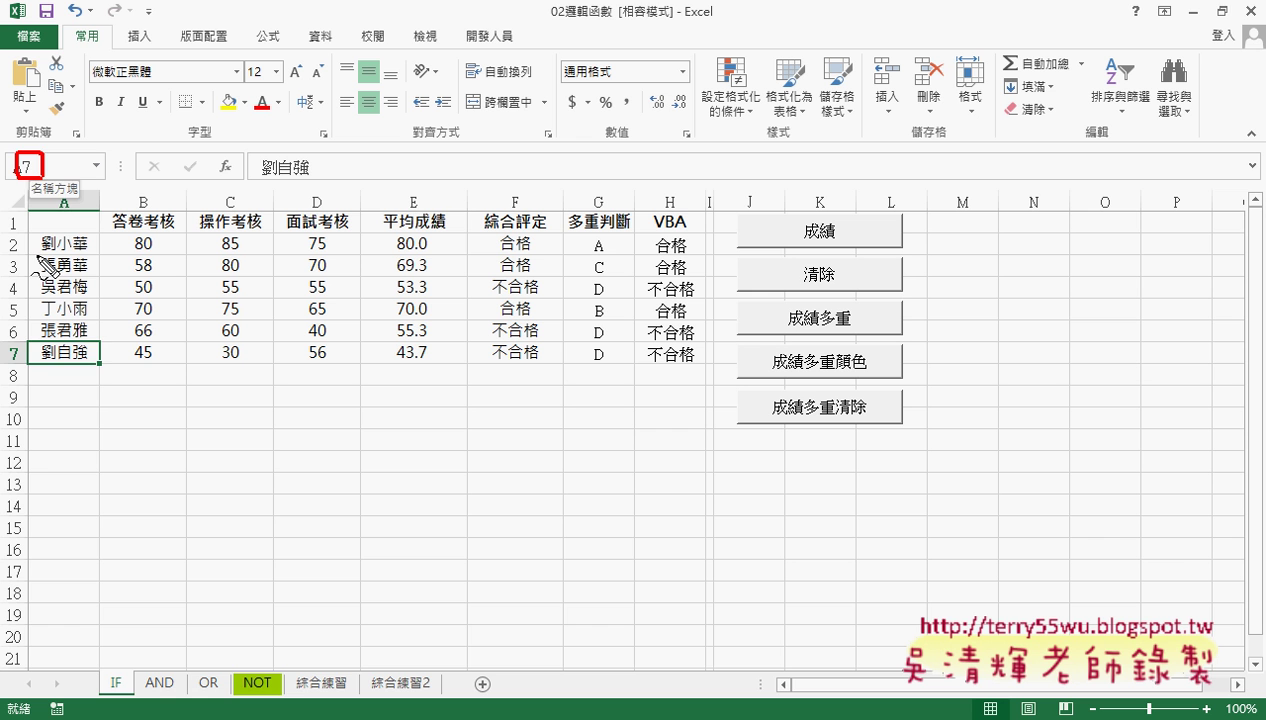
pyautogui.press('Escape')
pyautogui.click(64, 244)
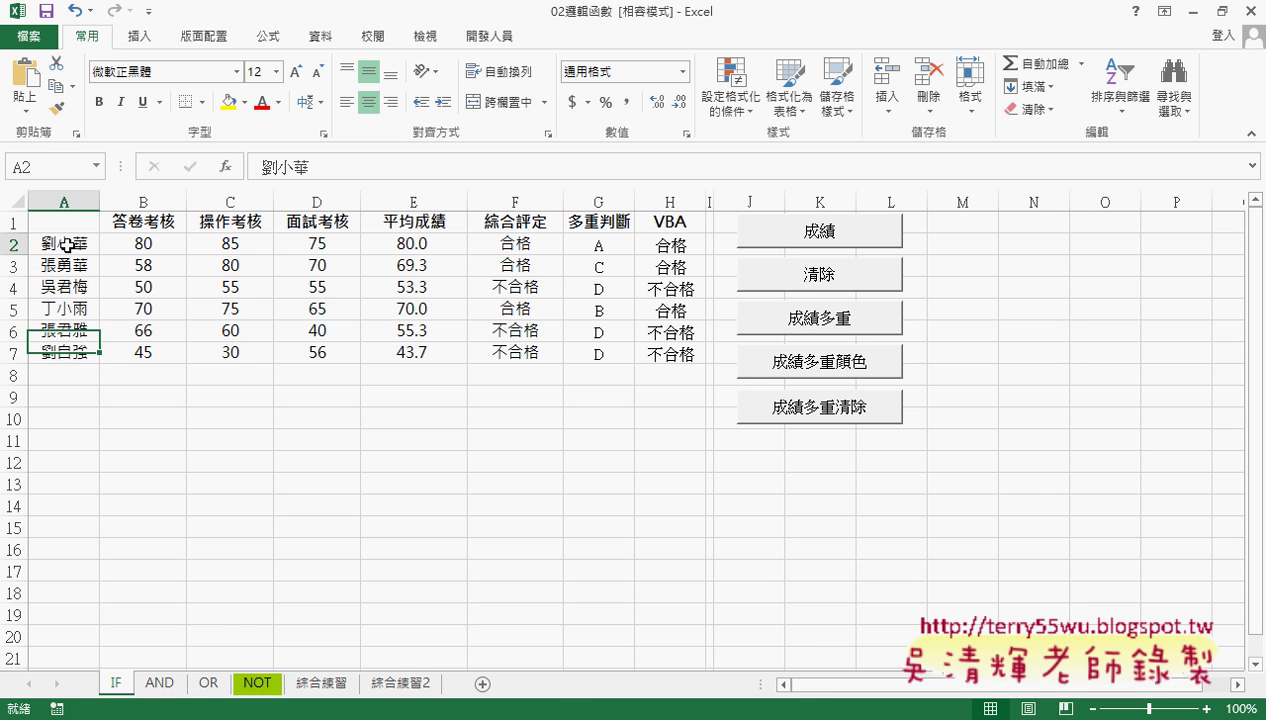
# In the VBA editor, replace the 清除 loop limit 7 with range("A2").
pyautogui.click(473, 683)
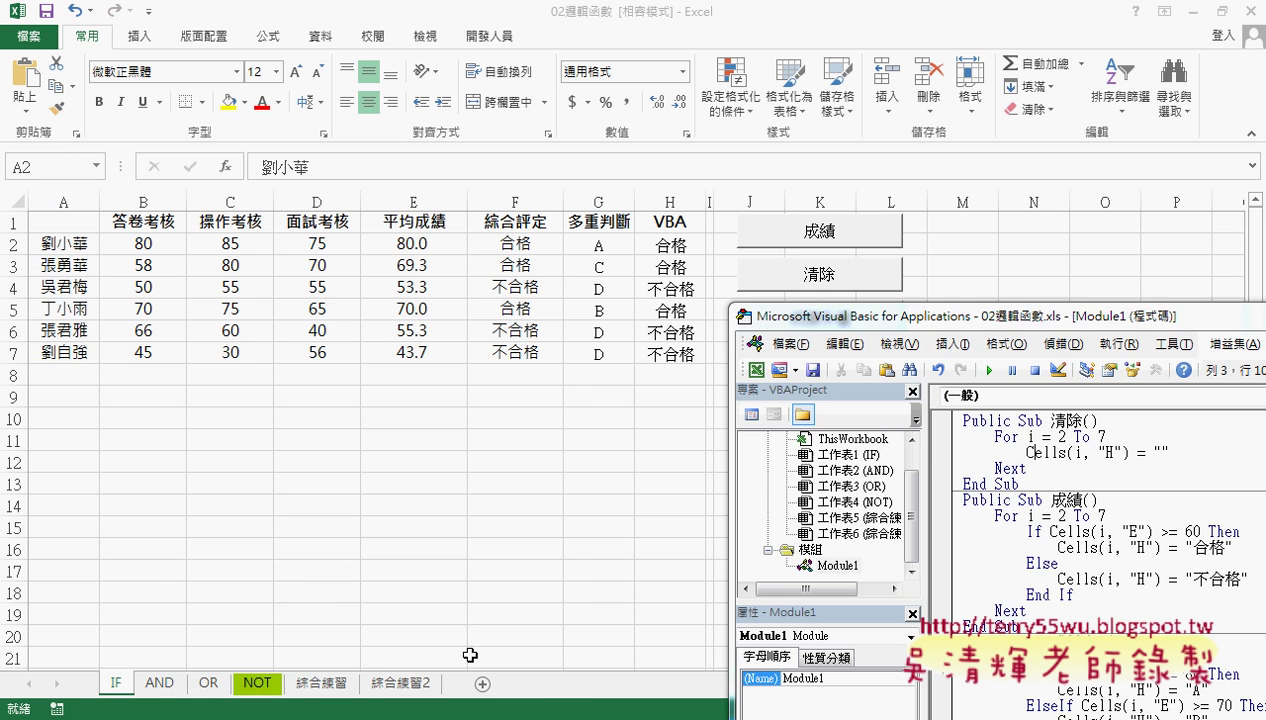
pyautogui.moveTo(888, 306)
pyautogui.mouseDown()
pyautogui.moveTo(757, 212)
pyautogui.moveTo(547, 101)
pyautogui.mouseUp()
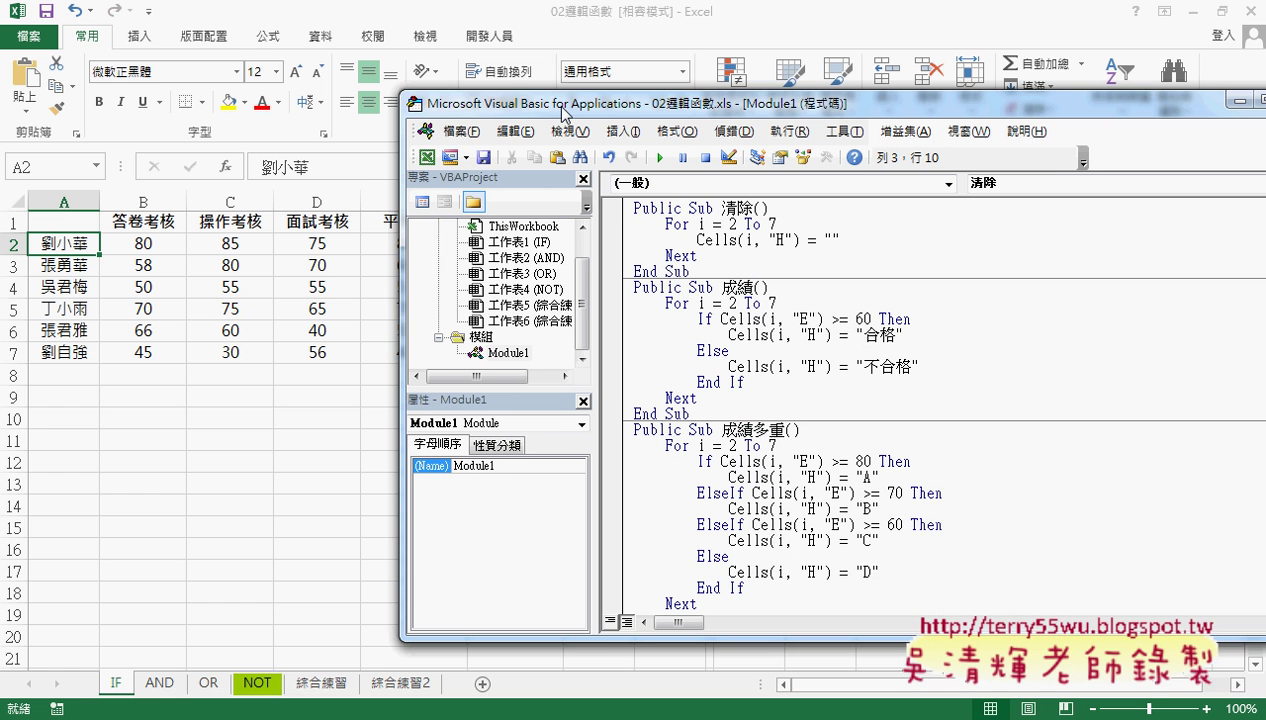
pyautogui.doubleClick(761, 223)
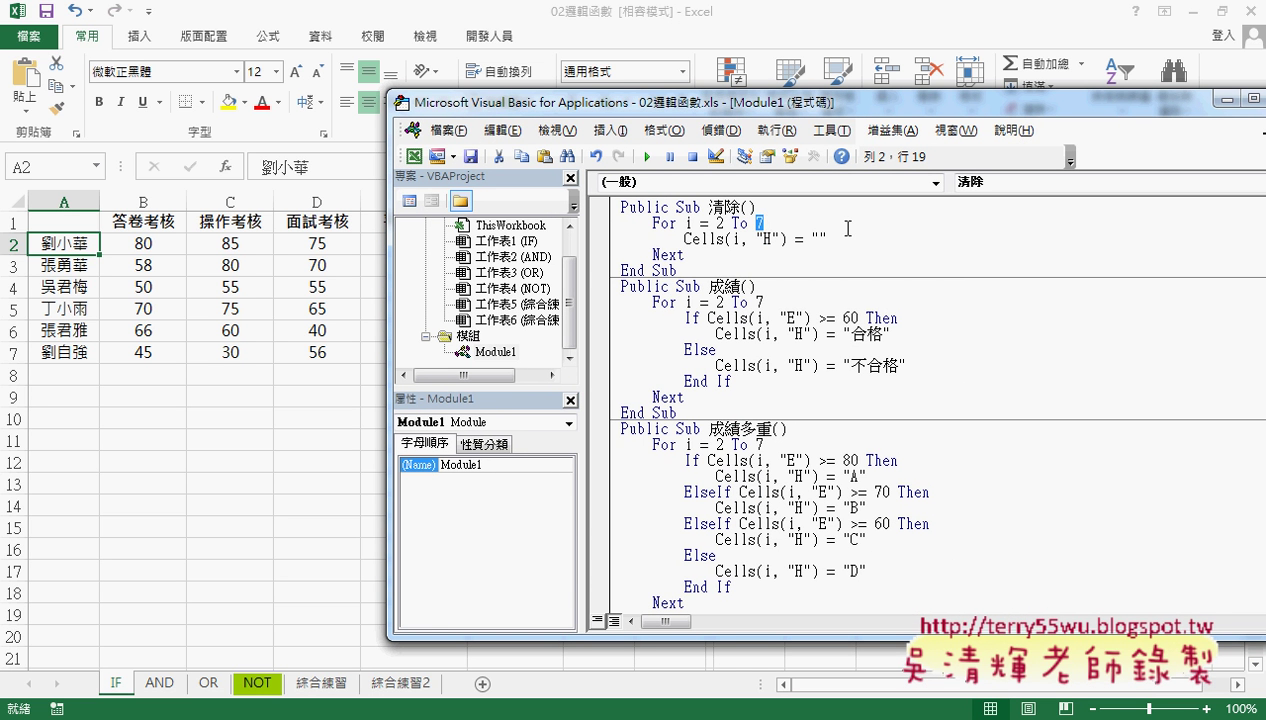
pyautogui.write('r')
pyautogui.write('ange')
pyautogui.write('("')
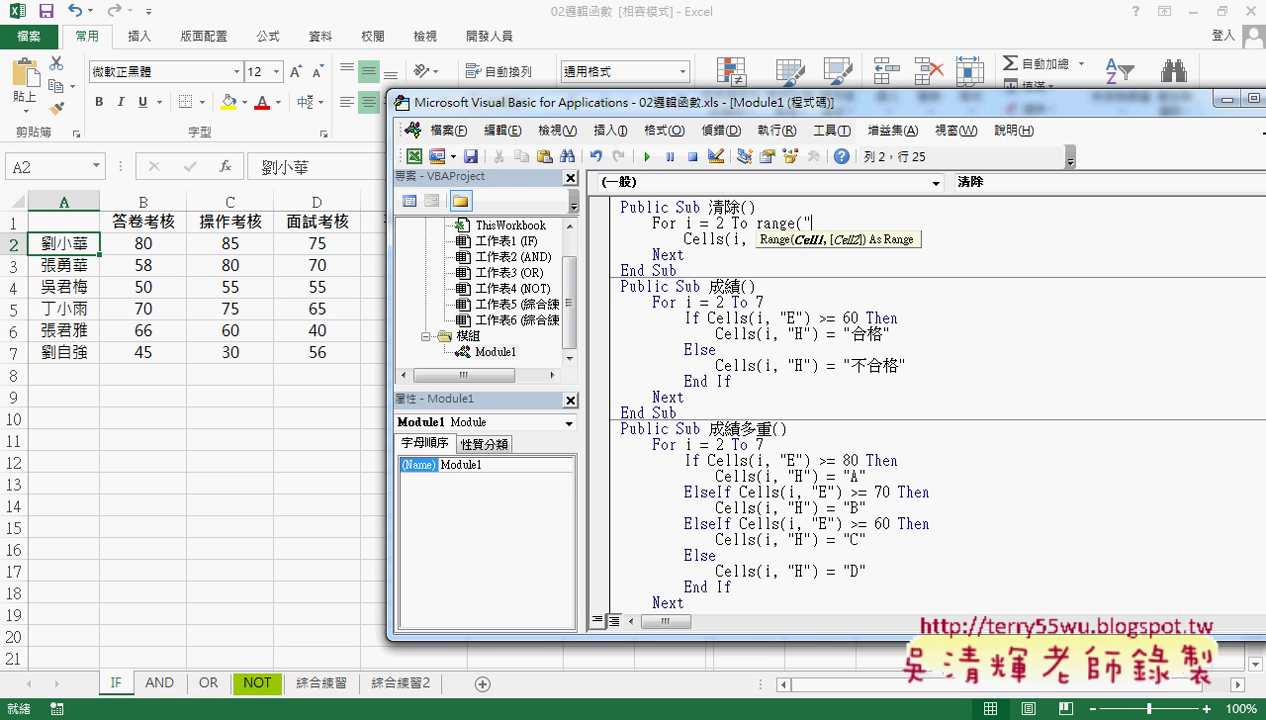
pyautogui.write('A2')
pyautogui.write('")')
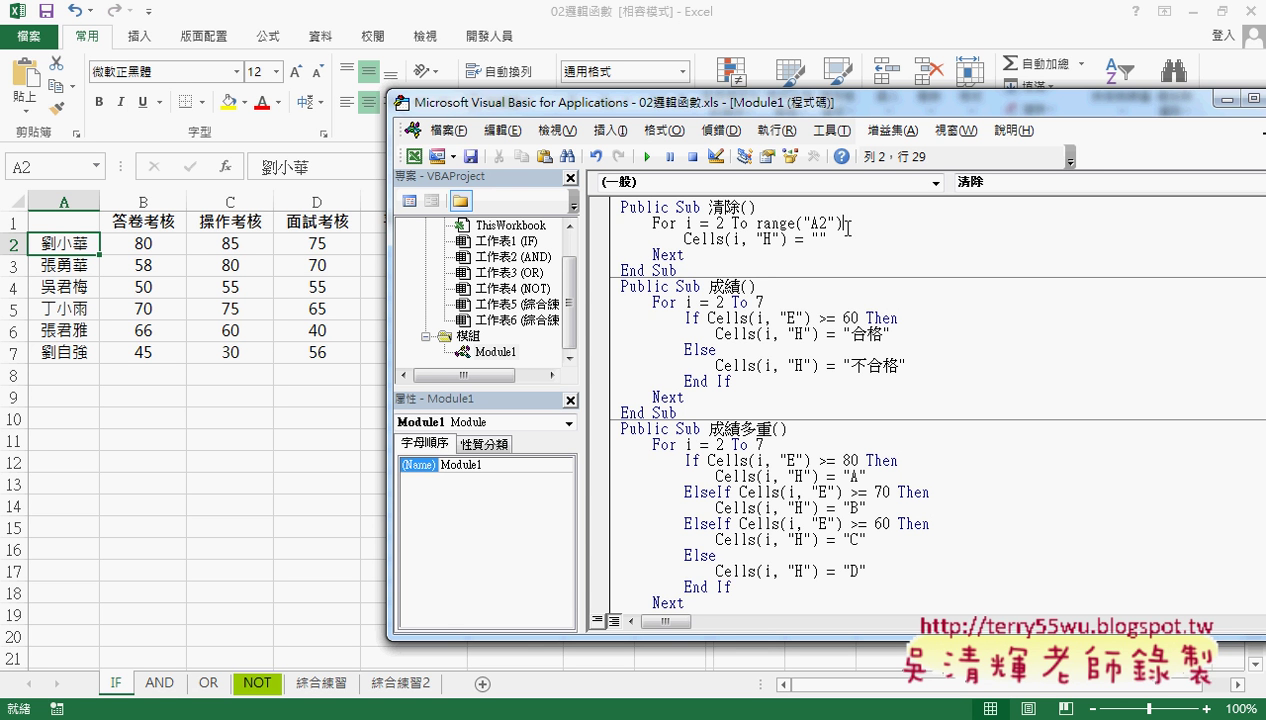
# Change the 清除 loop bound from range("A2") to cells(2,1).
pyautogui.press('BackSpace')
pyautogui.press('BackSpace')
pyautogui.press('BackSpace')
pyautogui.press('BackSpace')
pyautogui.press('BackSpace')
pyautogui.press('BackSpace')
pyautogui.press('BackSpace')
pyautogui.press('BackSpace')
pyautogui.press('BackSpace')
pyautogui.press('BackSpace')
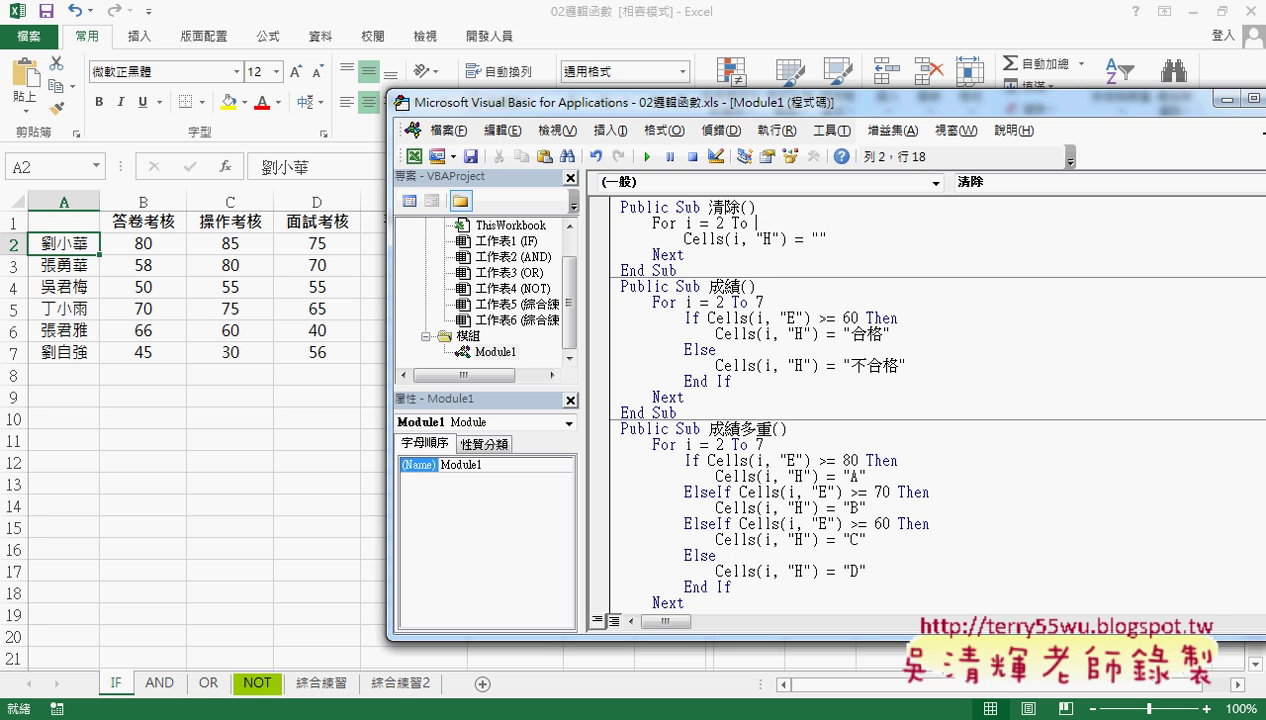
pyautogui.write('cell')
pyautogui.write('s(')
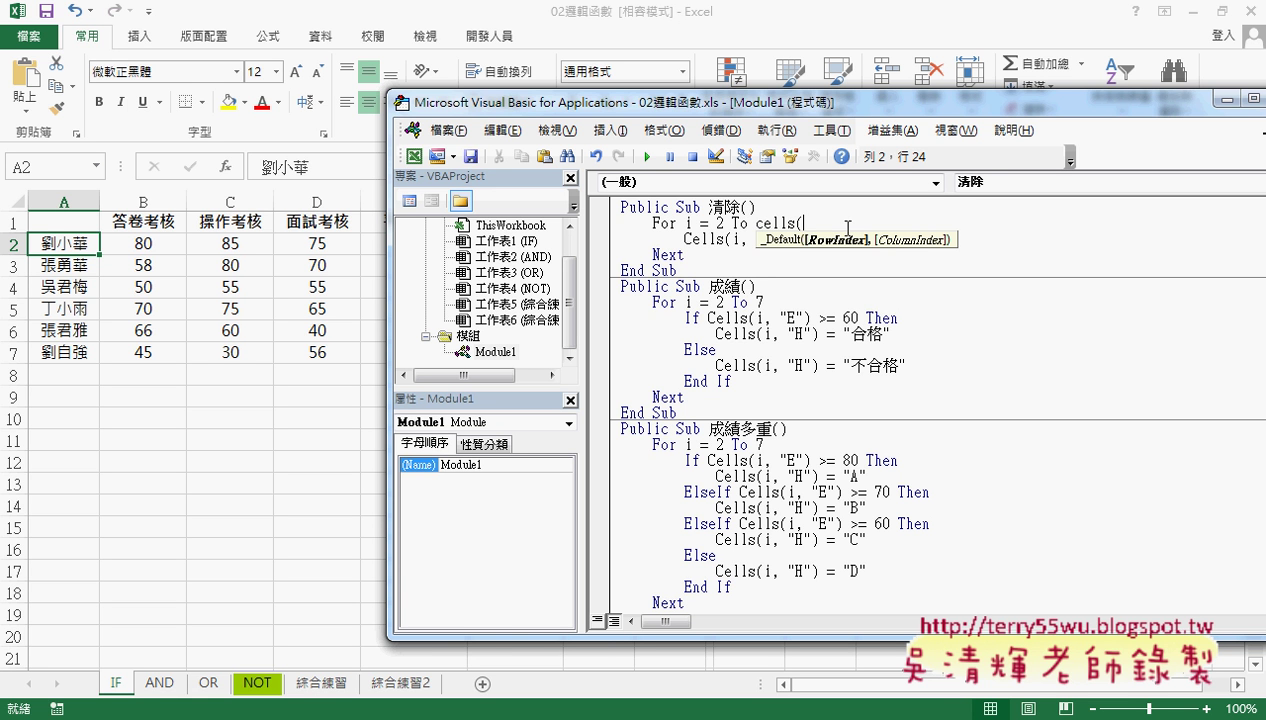
pyautogui.write('2,"')
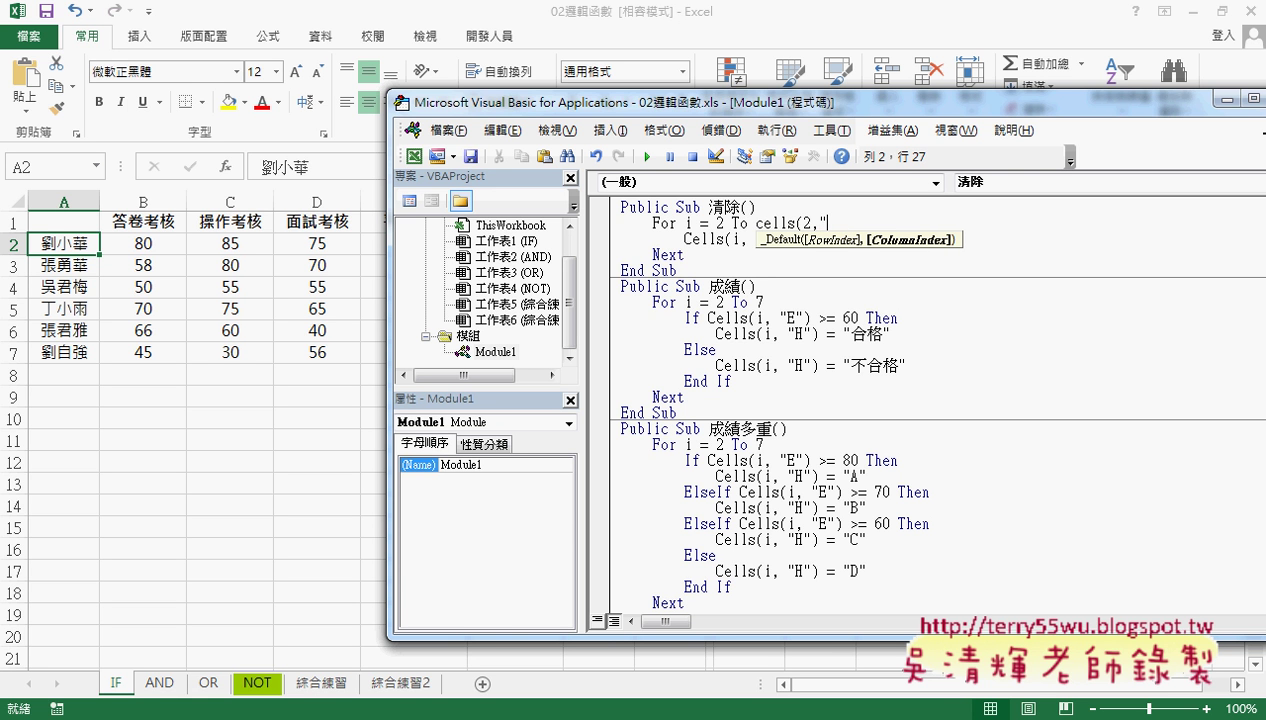
pyautogui.write('A")')
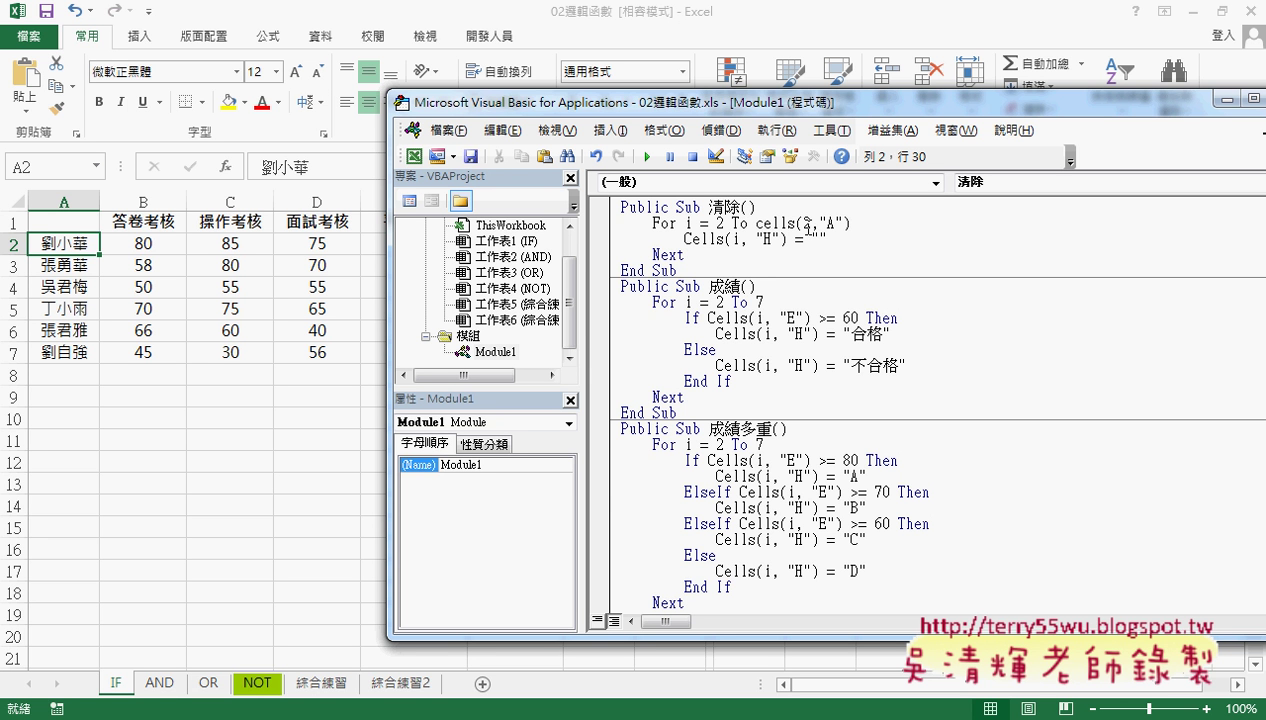
pyautogui.moveTo(817, 224); pyautogui.dragTo(838, 226)
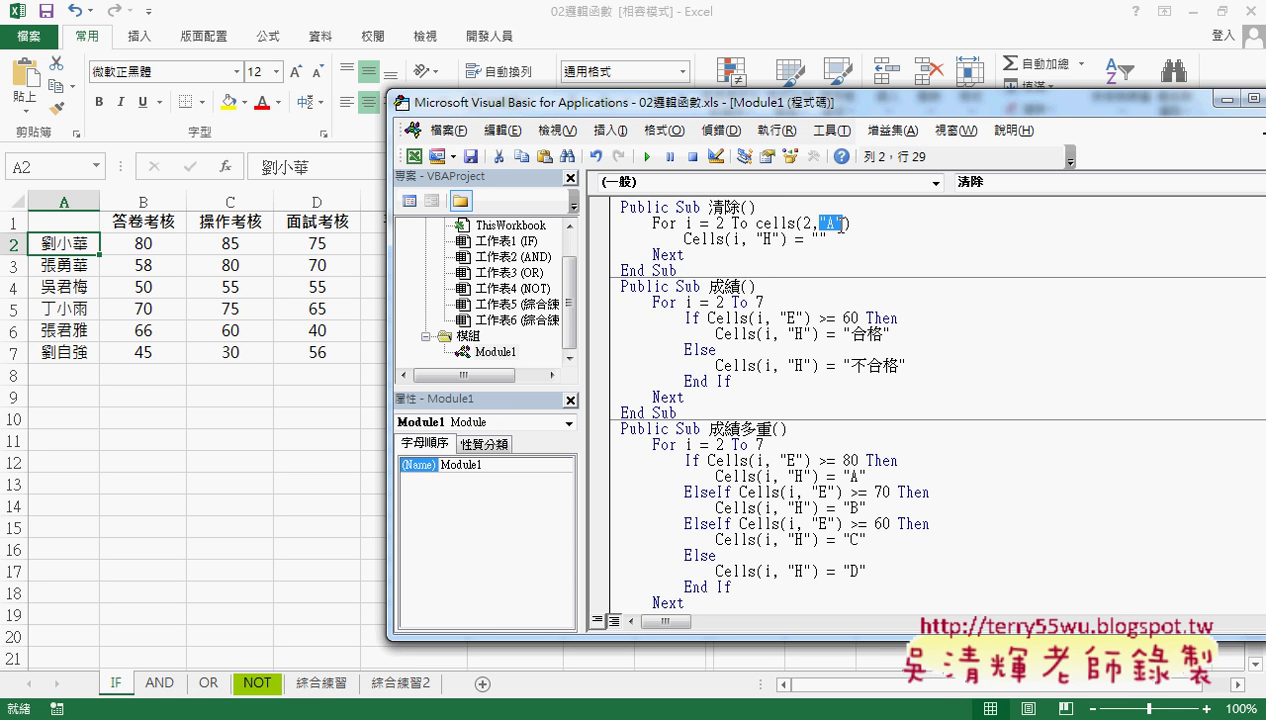
pyautogui.write('1')
pyautogui.click(820, 224)
pyautogui.moveTo(816, 224); pyautogui.dragTo(826, 224)
pyautogui.click(689, 224)
pyautogui.moveTo(691, 224); pyautogui.dragTo(684, 224)
pyautogui.moveTo(756, 224); pyautogui.dragTo(836, 223)
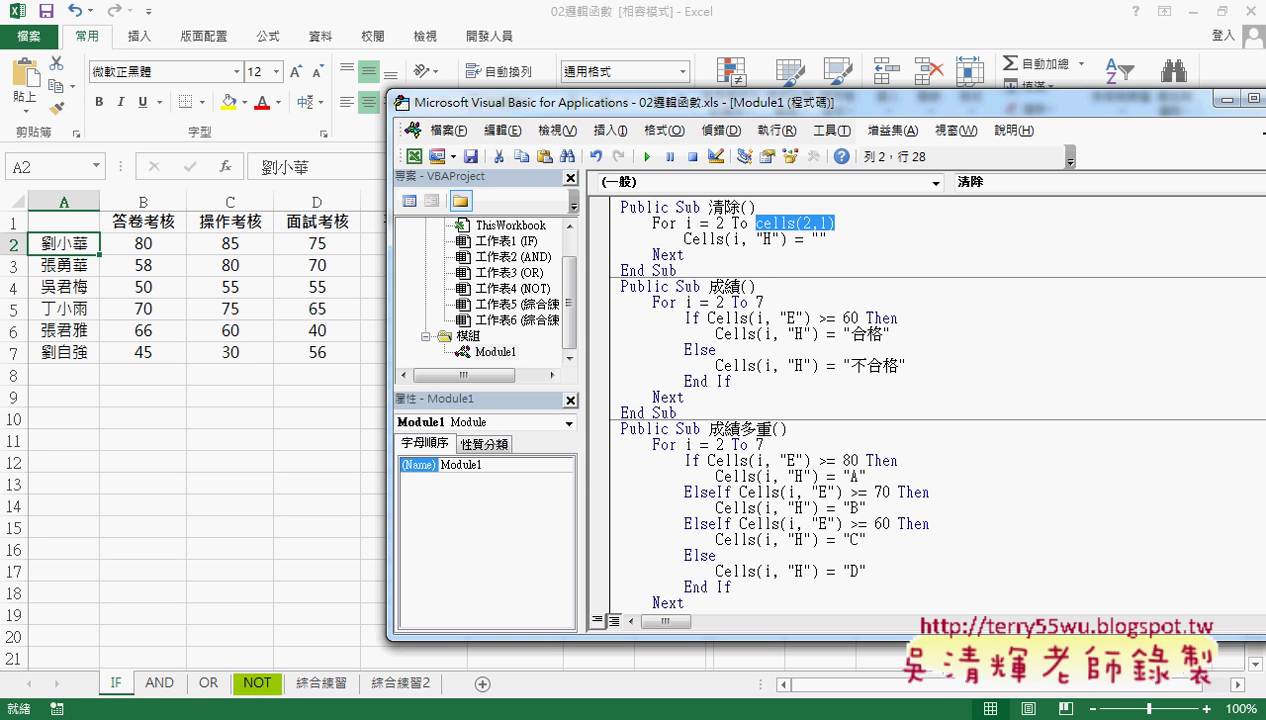
# Replace cells(2,1) with range("A2").End, choosing End from the IntelliSense list.
pyautogui.write('range')
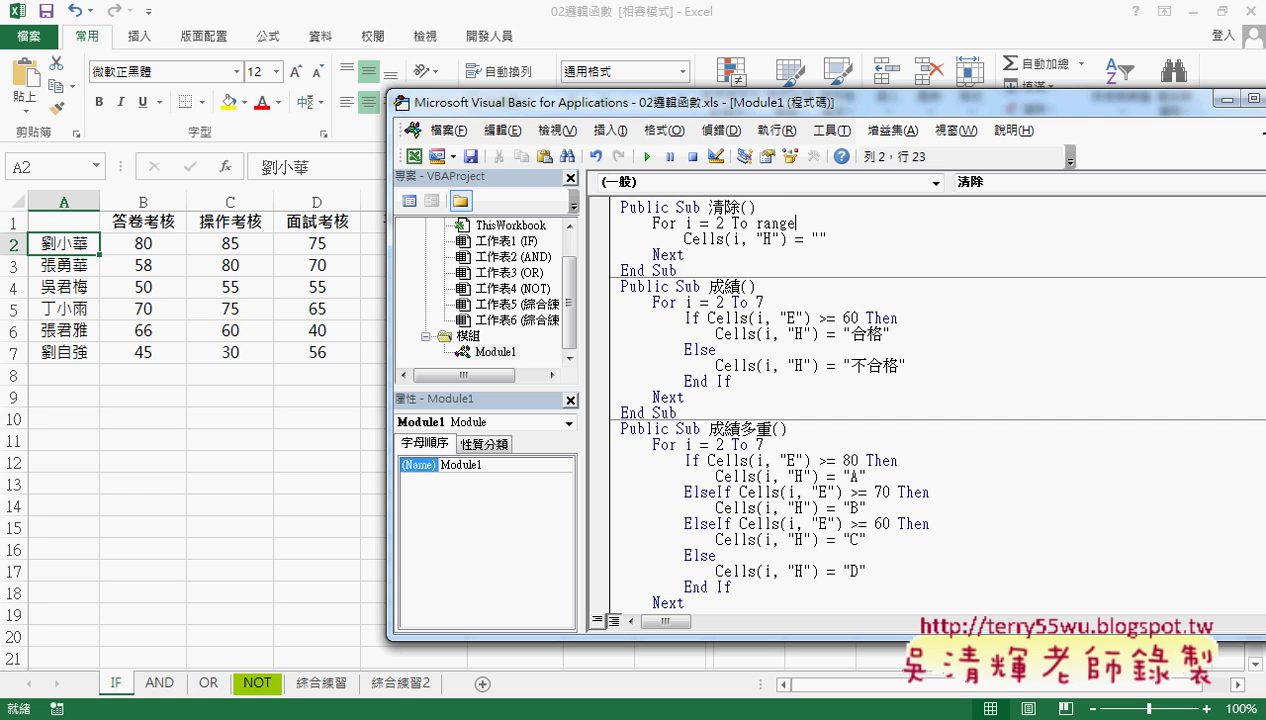
pyautogui.write('("')
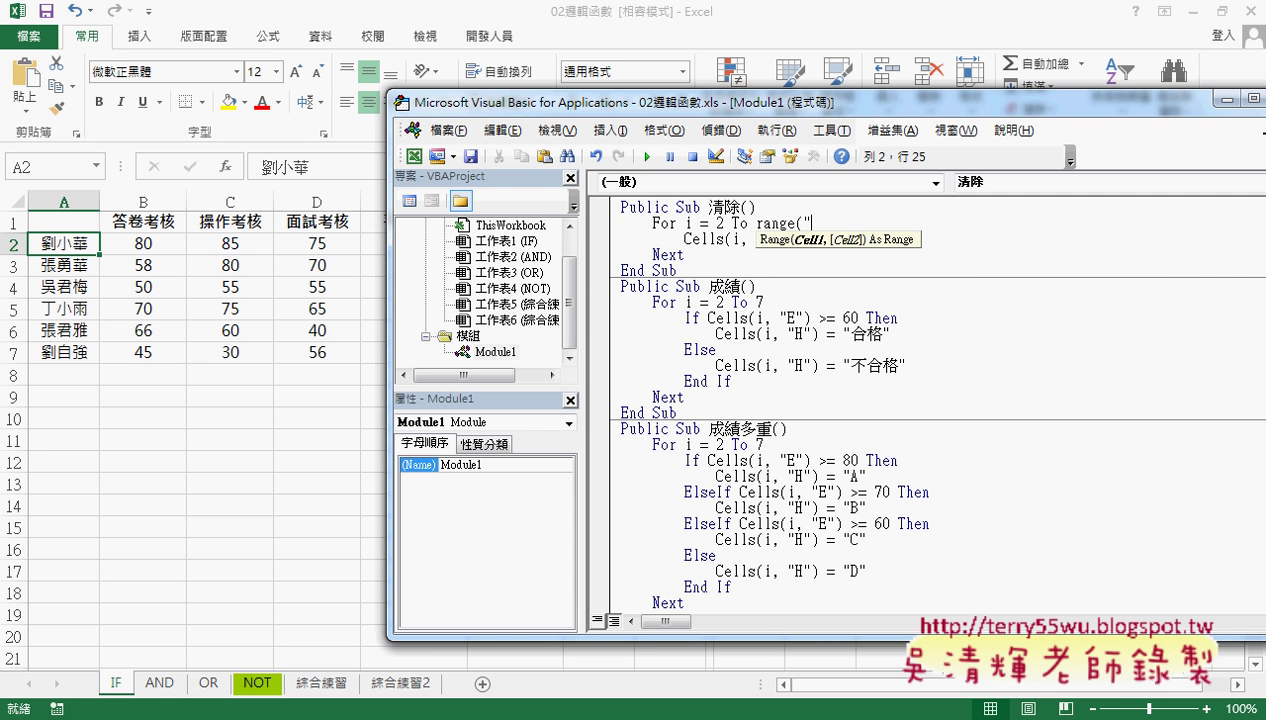
pyautogui.write('A')
pyautogui.write('2")')
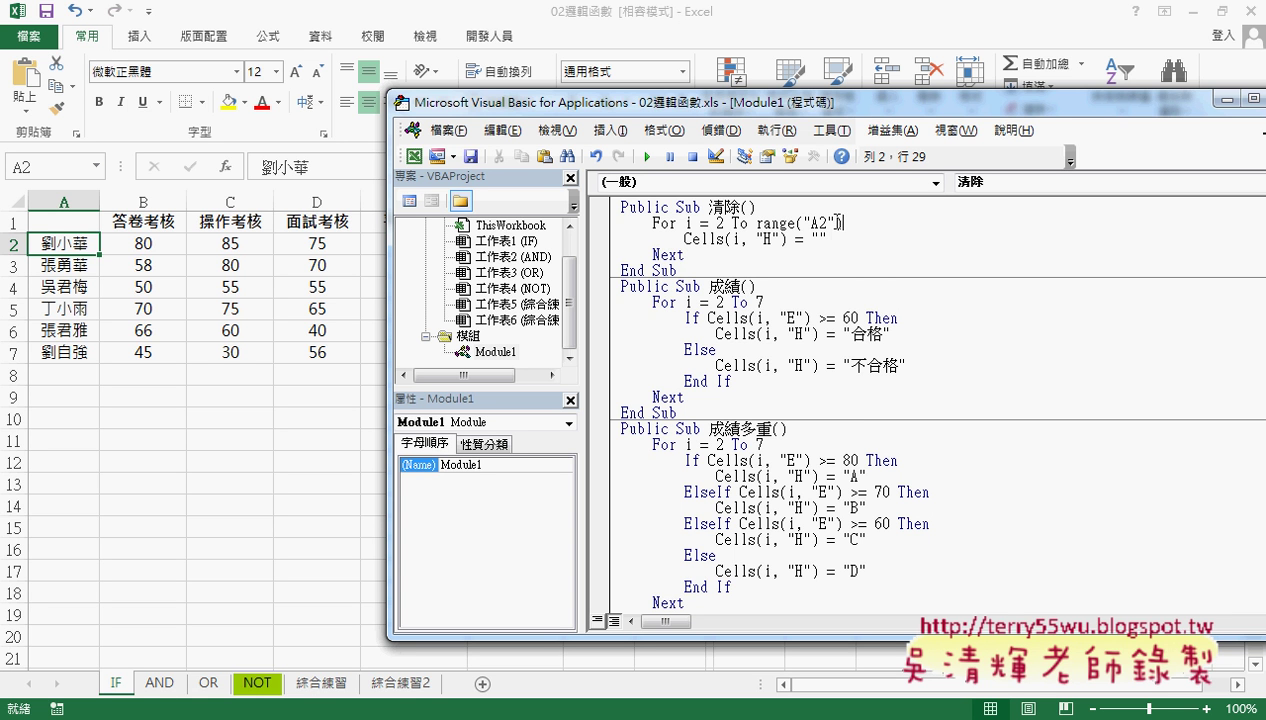
pyautogui.write('.')
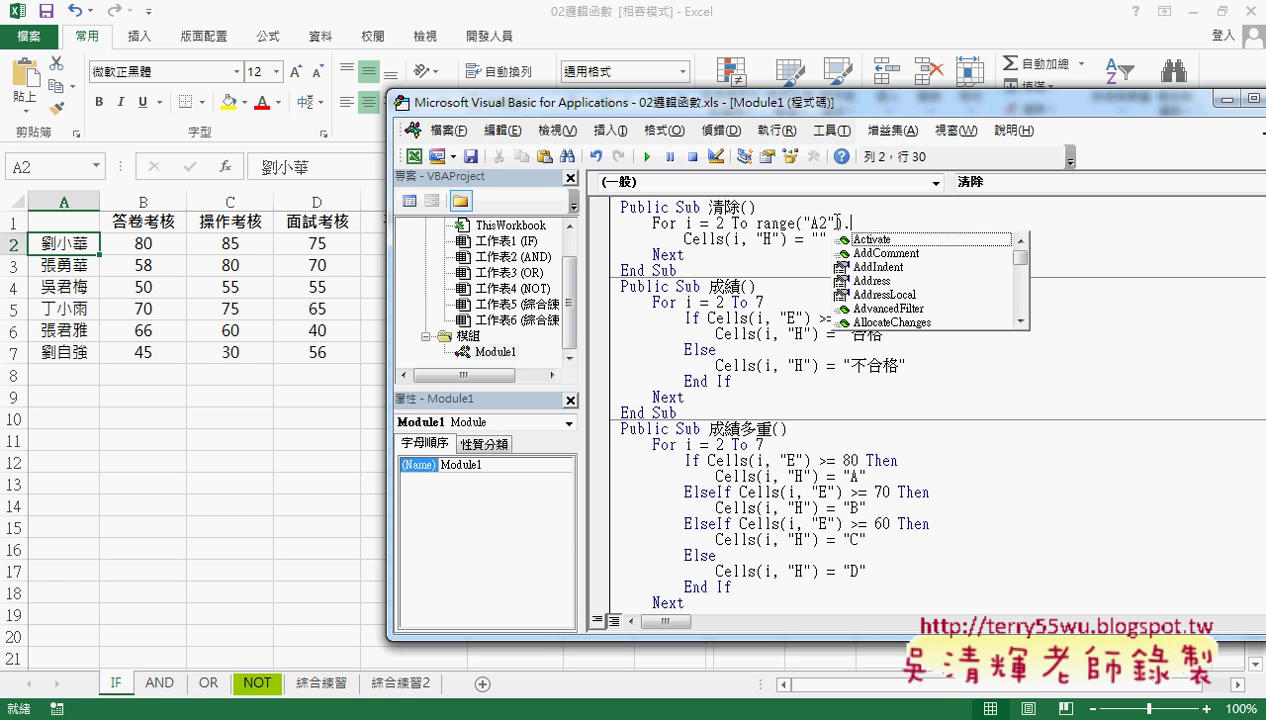
pyautogui.write('E')
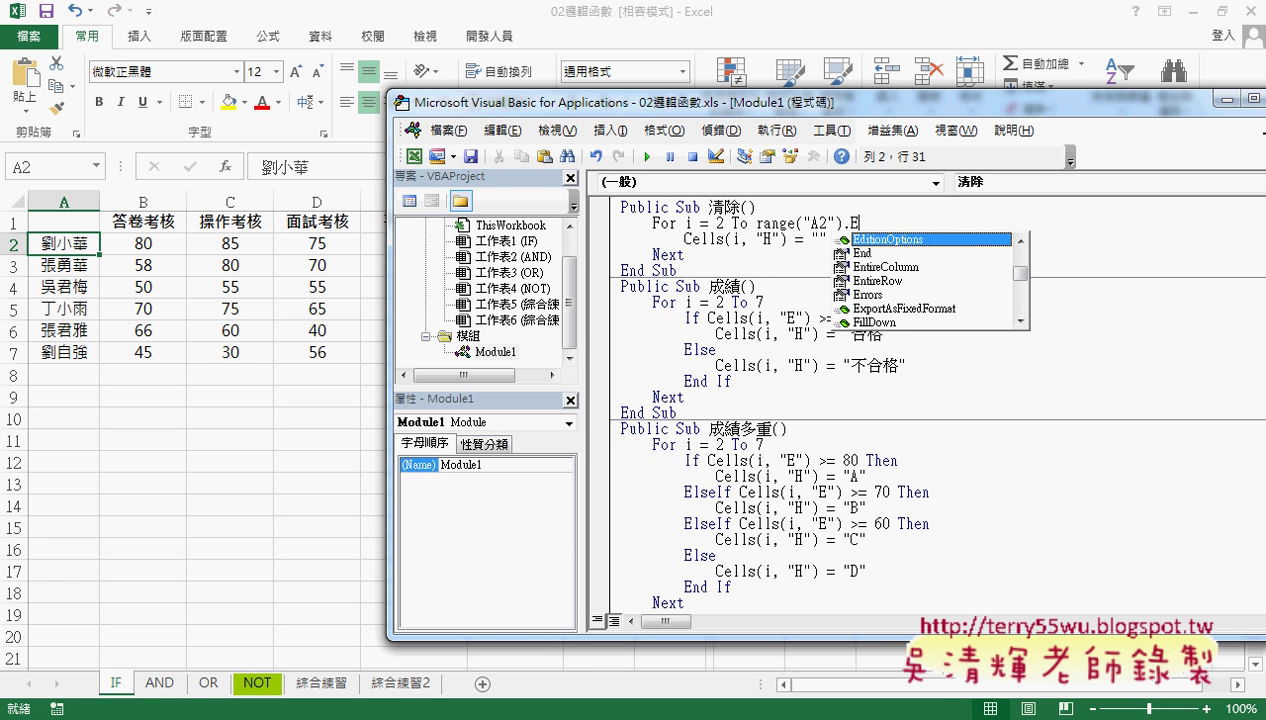
pyautogui.press('Down')
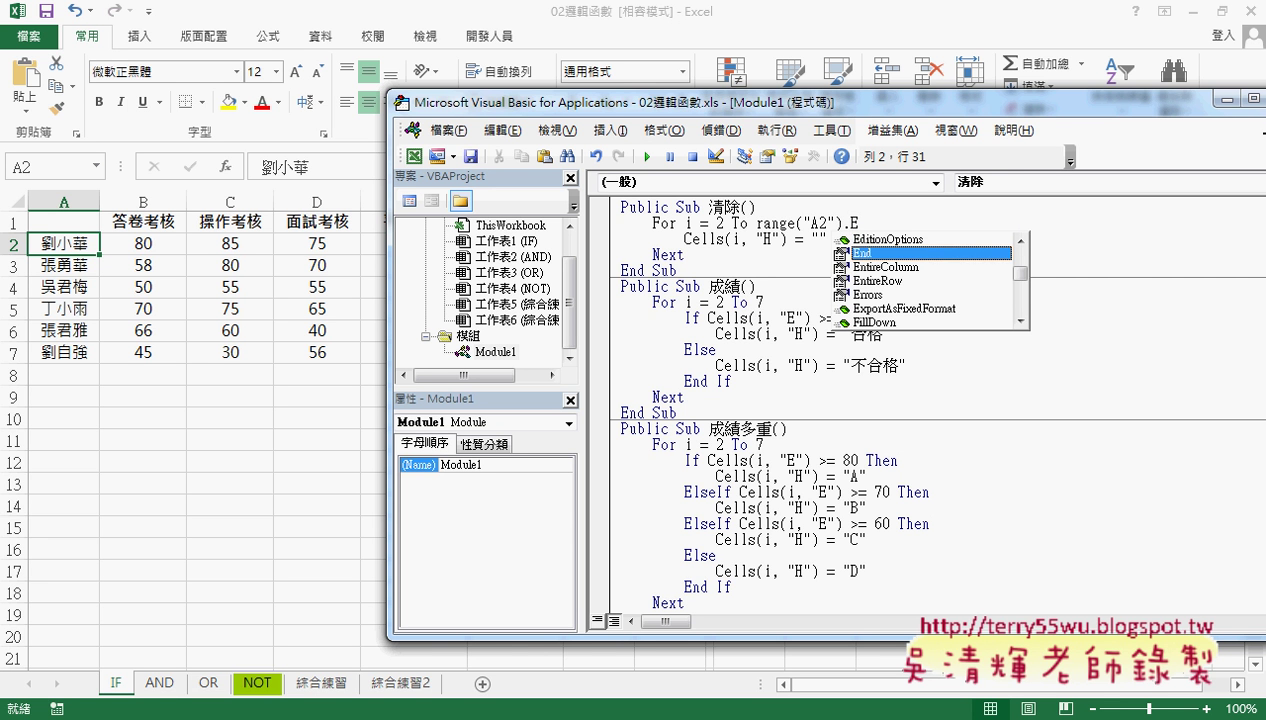
pyautogui.press('Tab')
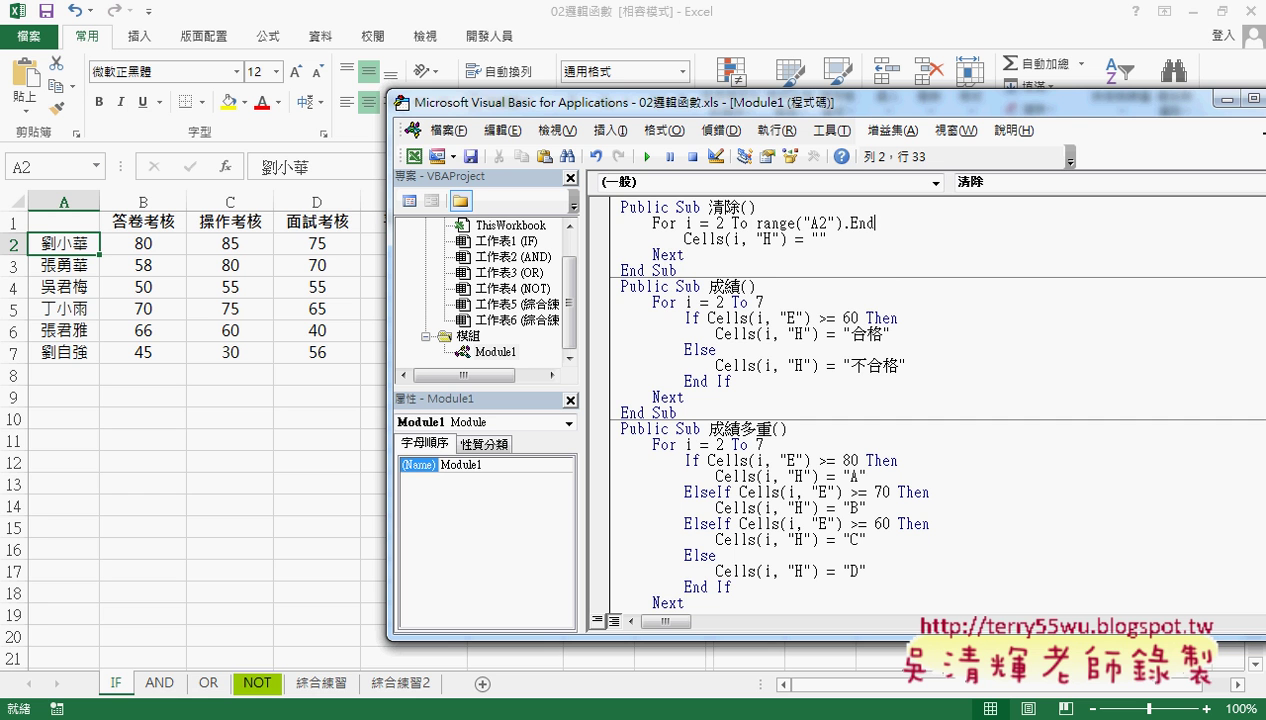
# Open the End( argument and browse the XlDirection constants list.
pyautogui.write('(')
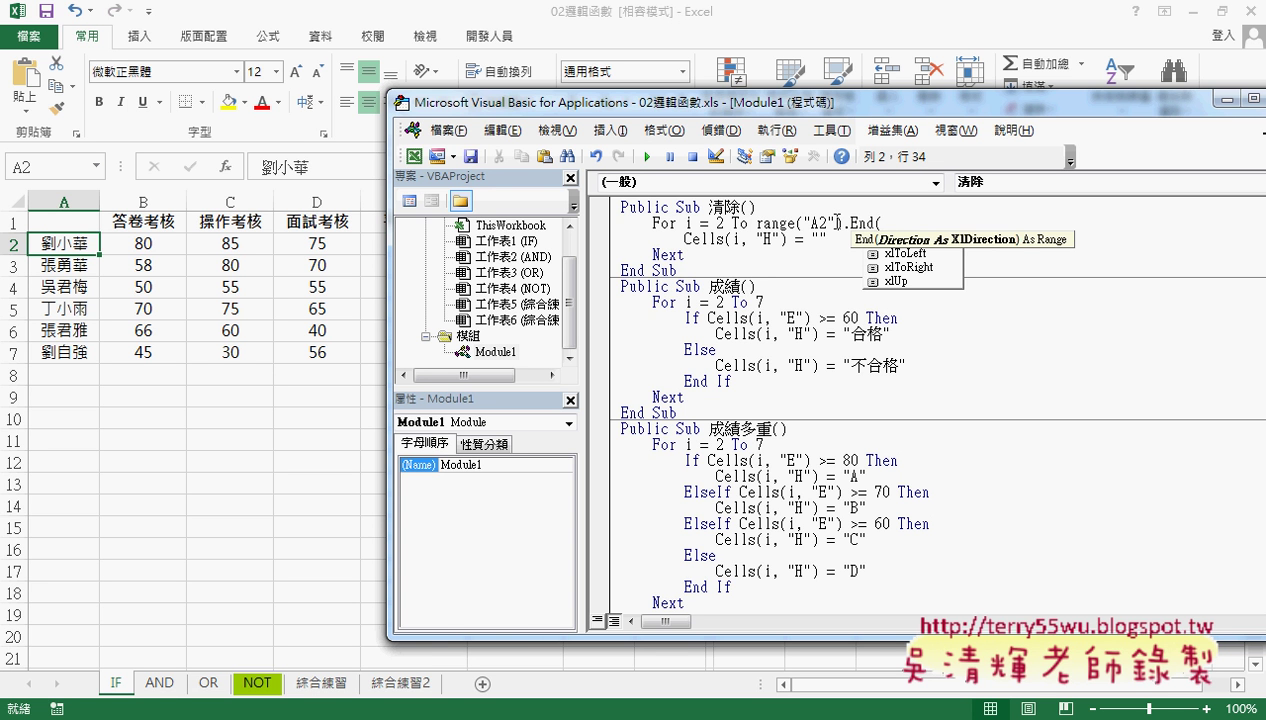
pyautogui.press('BackSpace')
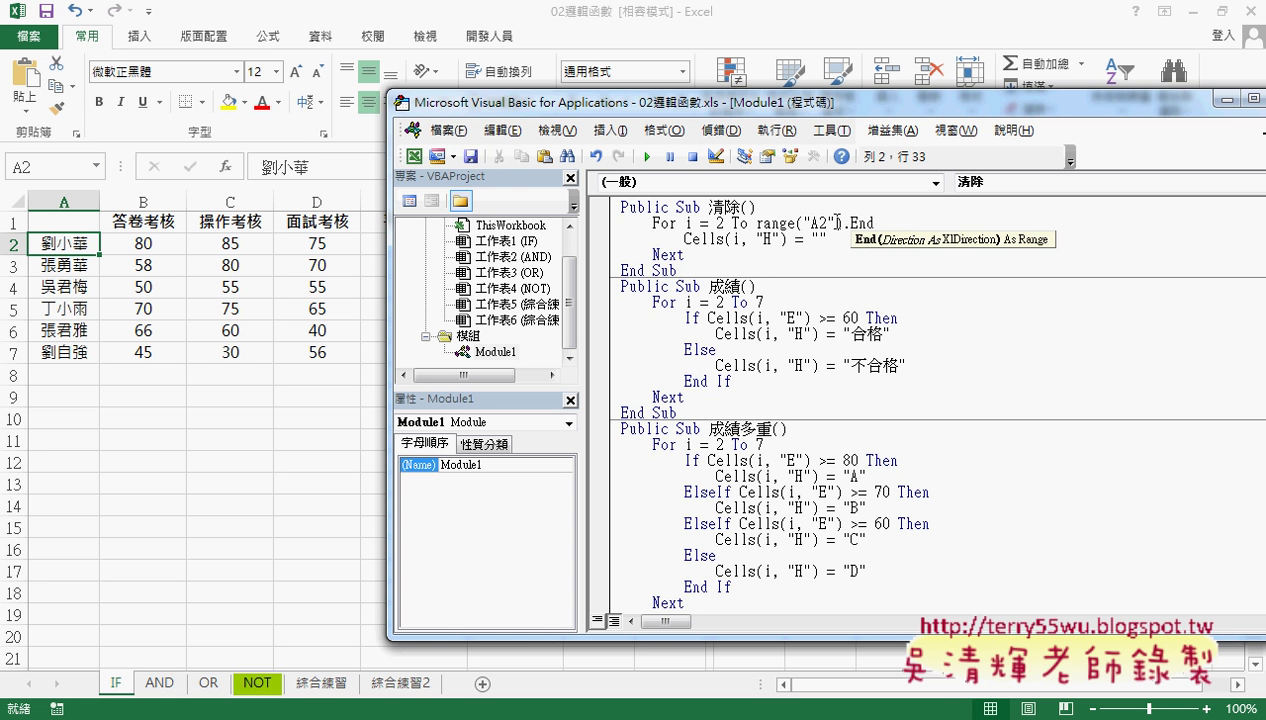
pyautogui.write('(')
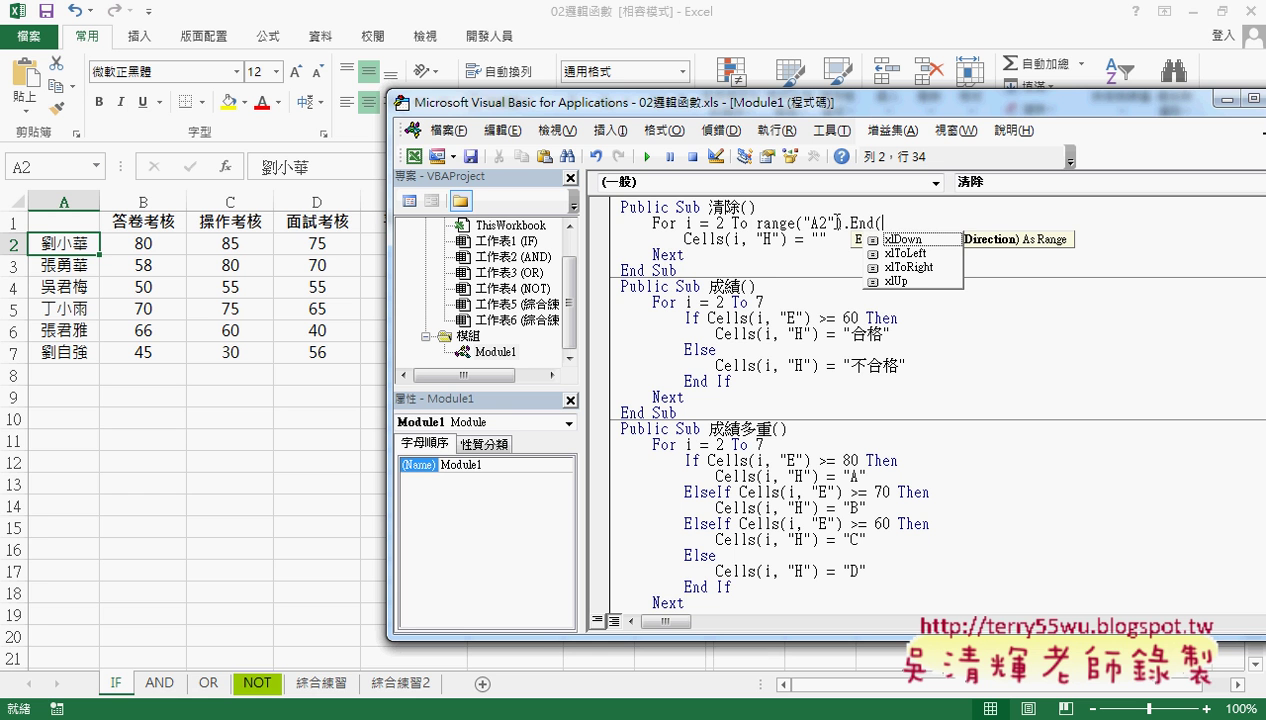
pyautogui.press('Down')
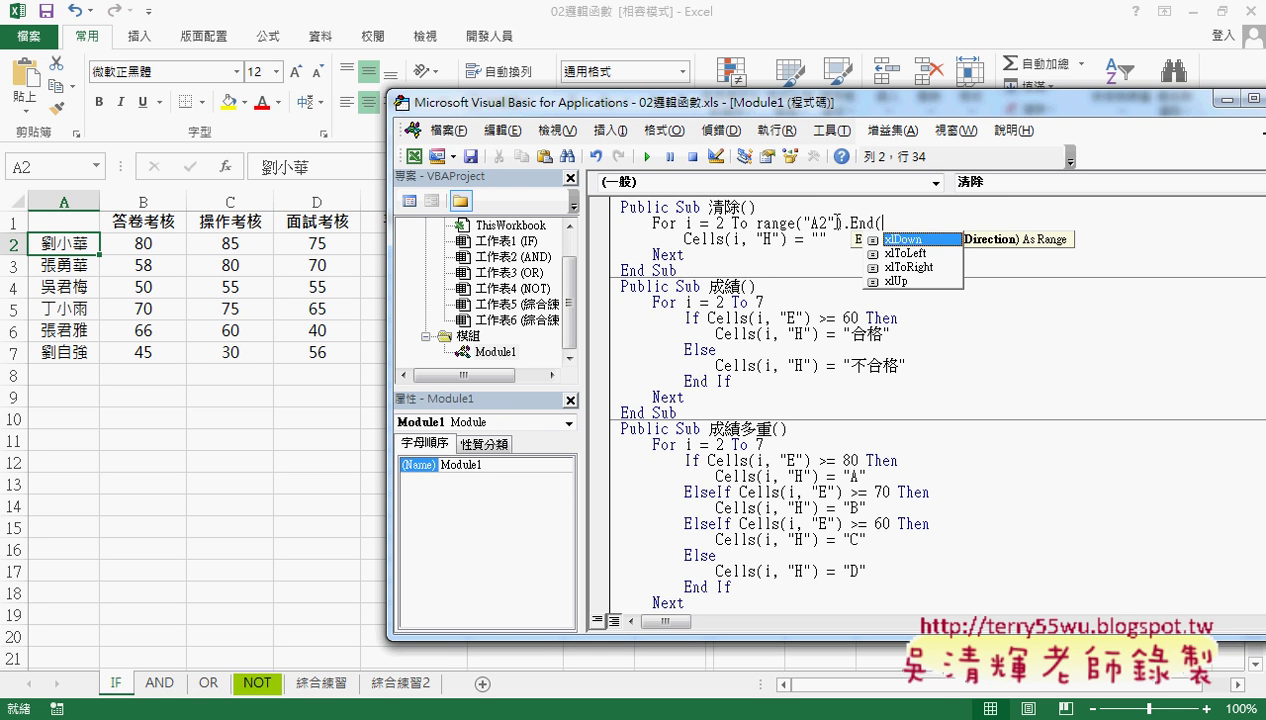
pyautogui.press('Down')
pyautogui.press('Down')
pyautogui.press('Down')
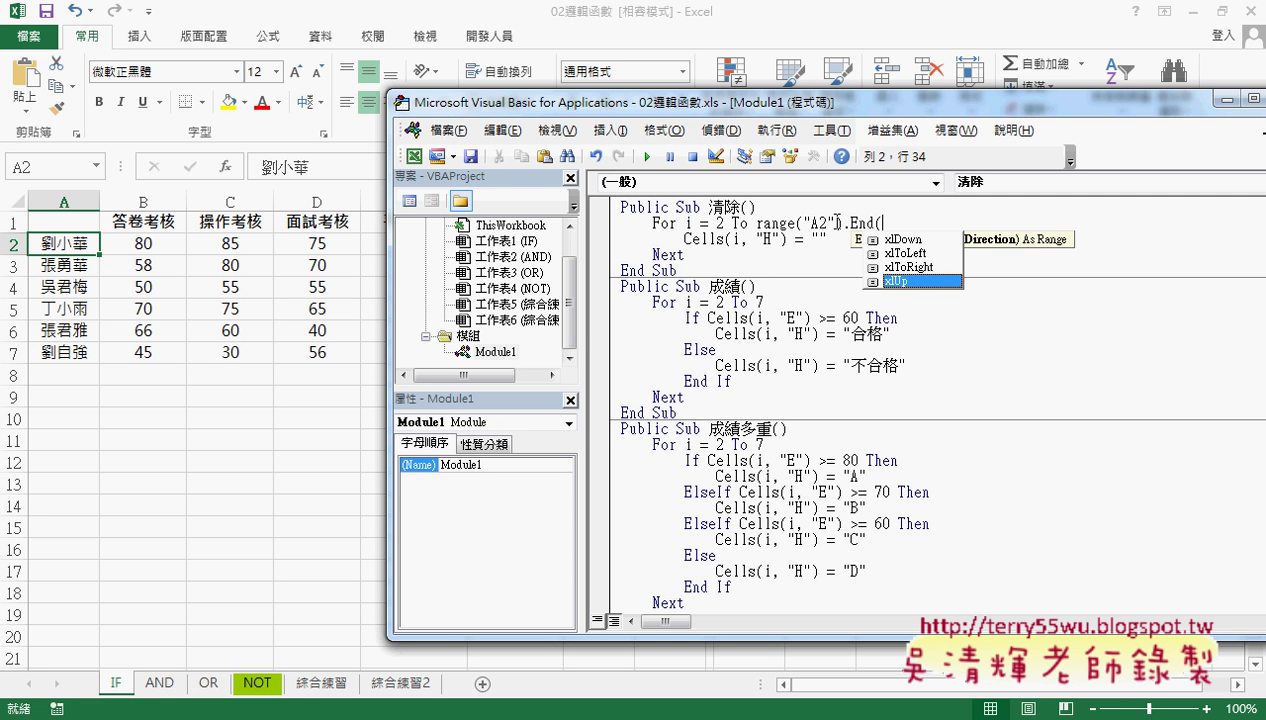
pyautogui.write('xl')
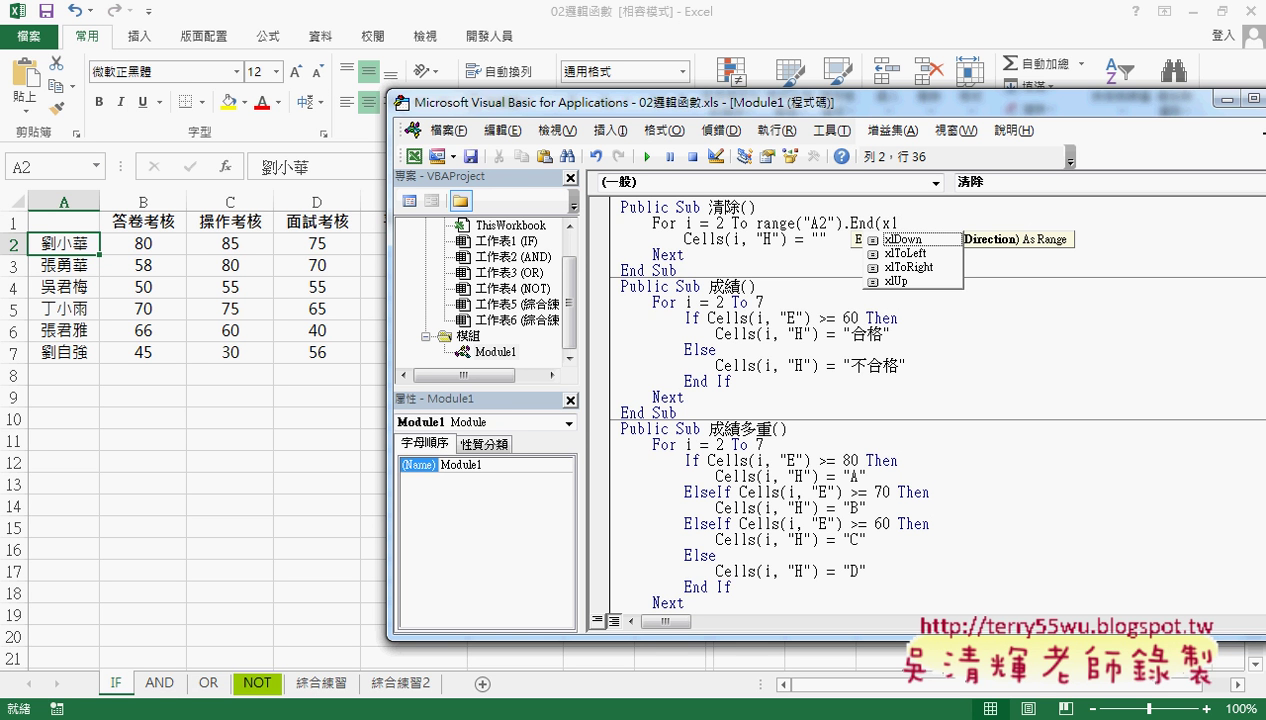
pyautogui.press('BackSpace')
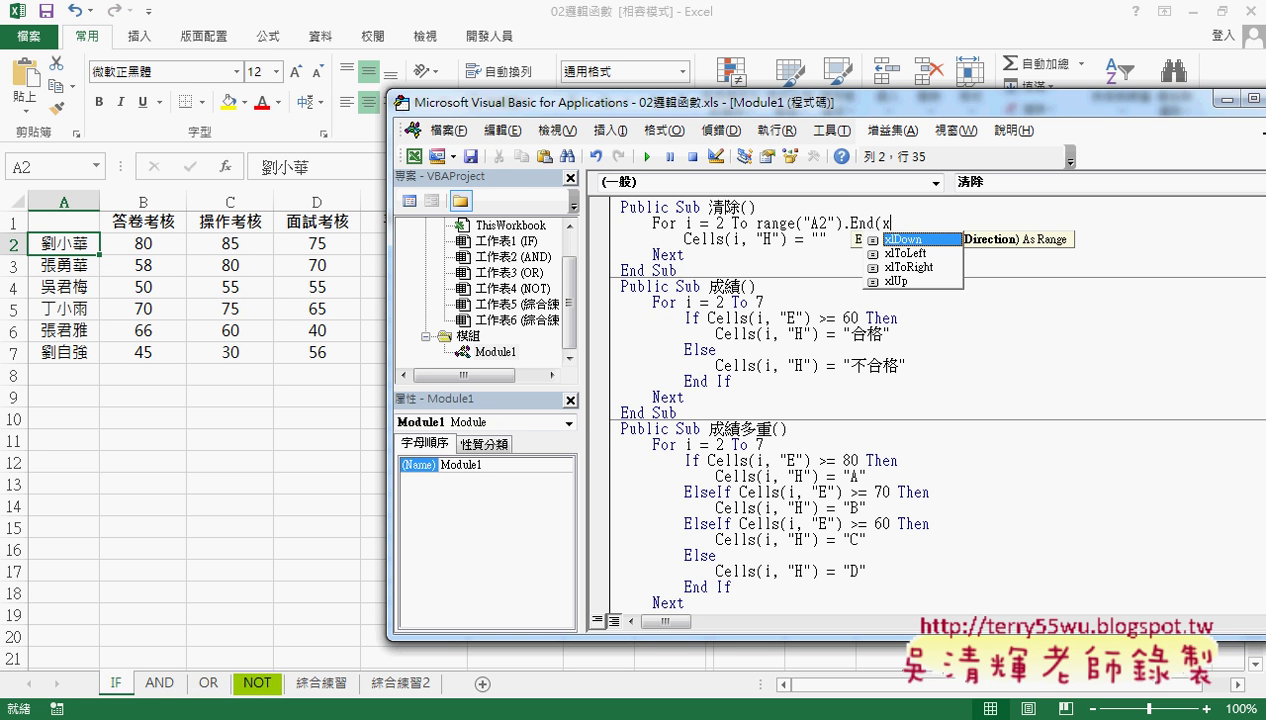
pyautogui.press('BackSpace')
# Compare xlUp and xlToRight, then insert xlDown and close the parenthesis.
pyautogui.click(910, 281)
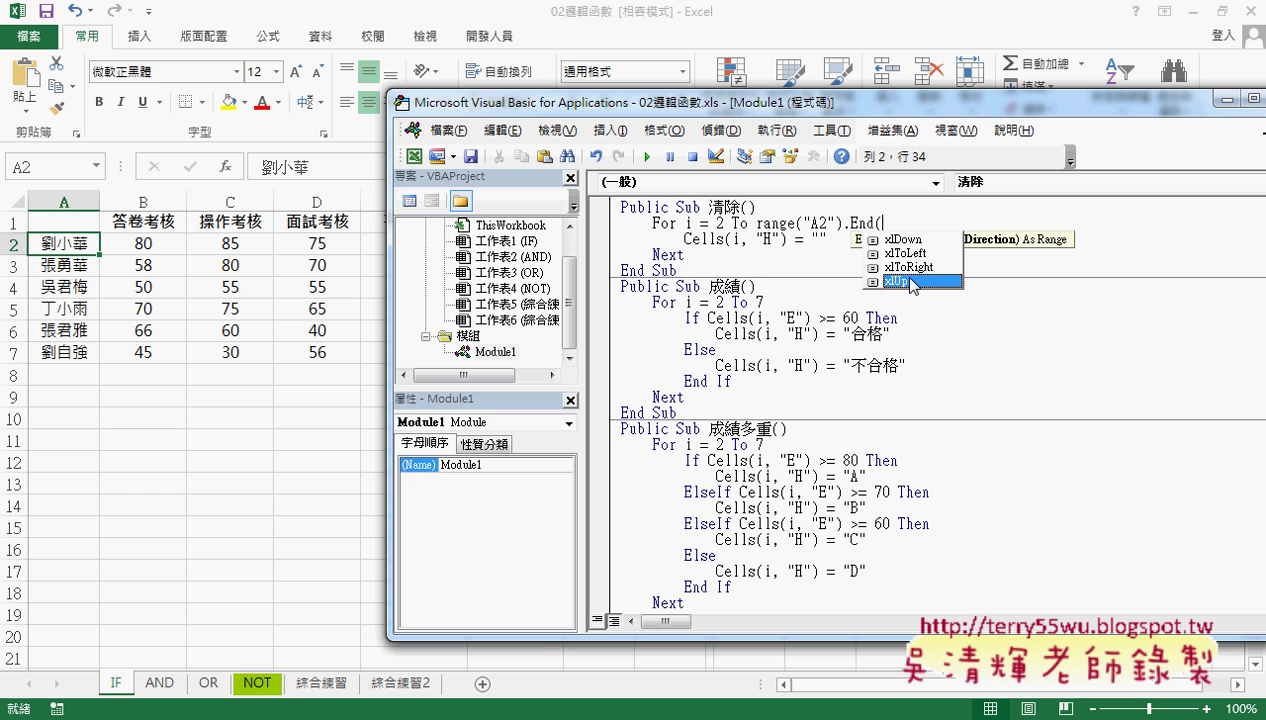
pyautogui.click(913, 256)
pyautogui.click(918, 269)
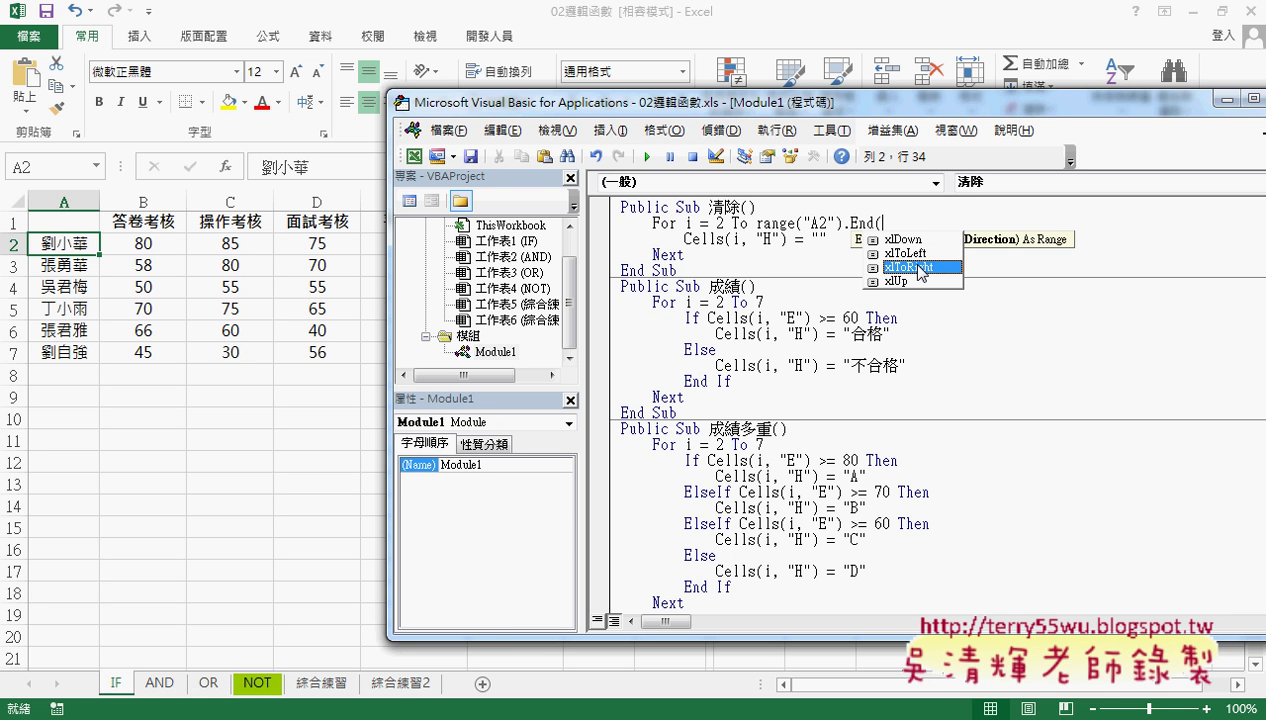
pyautogui.click(906, 245)
pyautogui.click(916, 266)
pyautogui.click(914, 240)
pyautogui.doubleClick(914, 240)
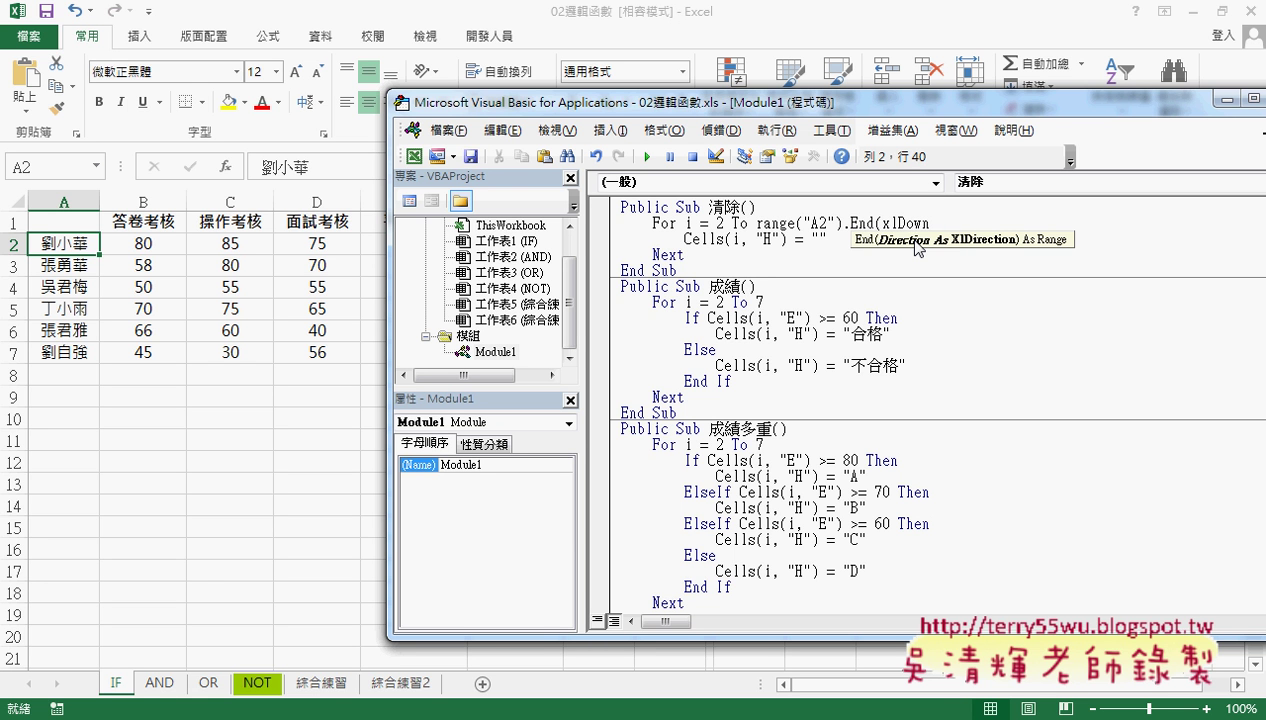
pyautogui.write(')')
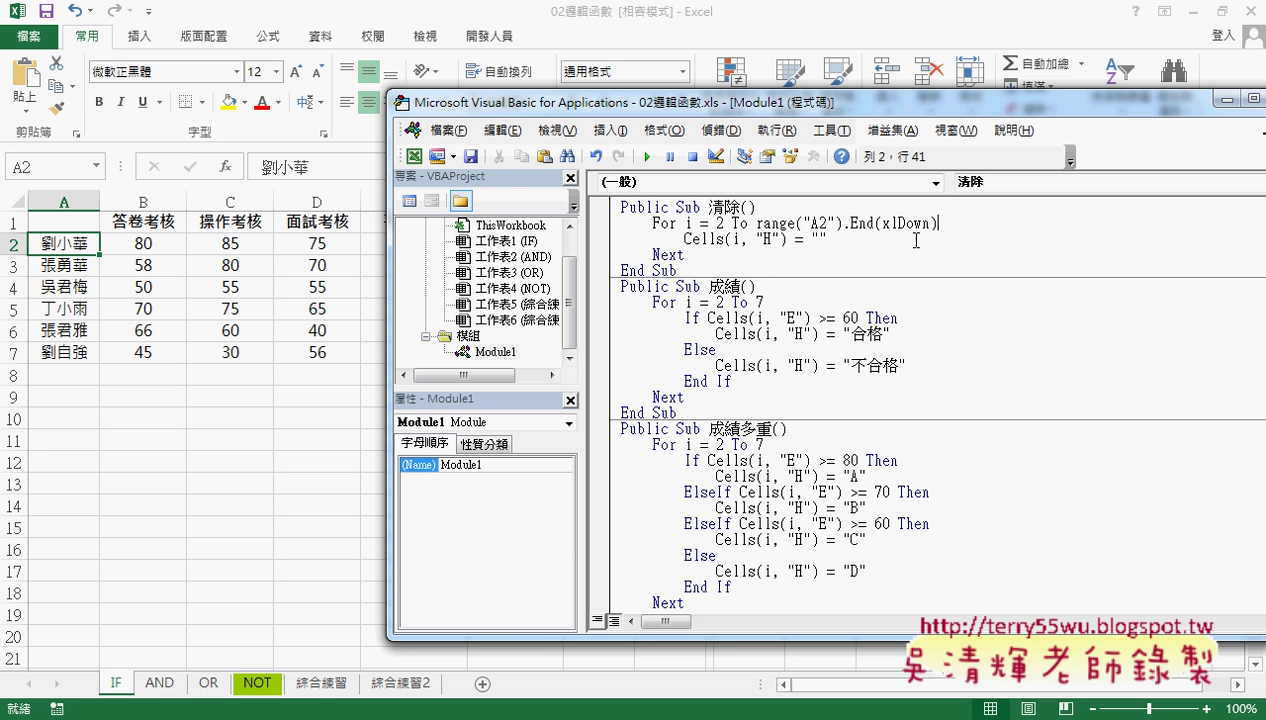
# Append .row after End(xlDown) in the 清除 loop line.
pyautogui.write('.')
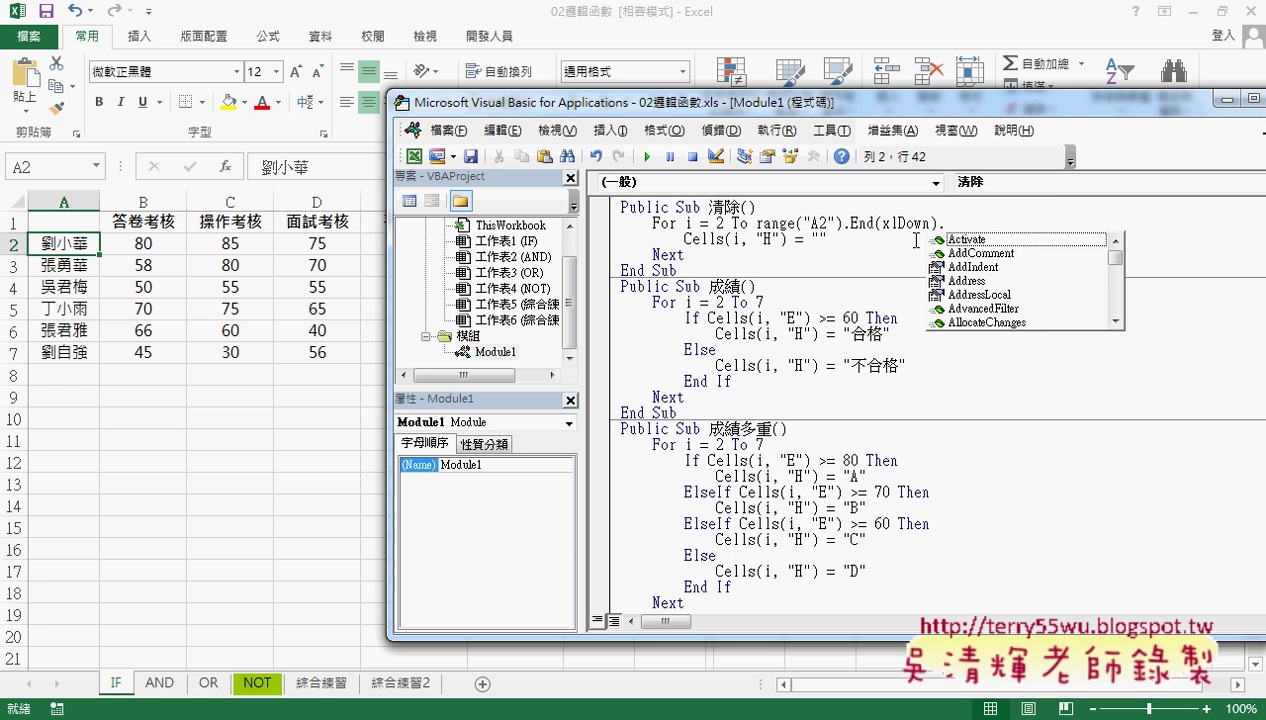
pyautogui.write('ro')
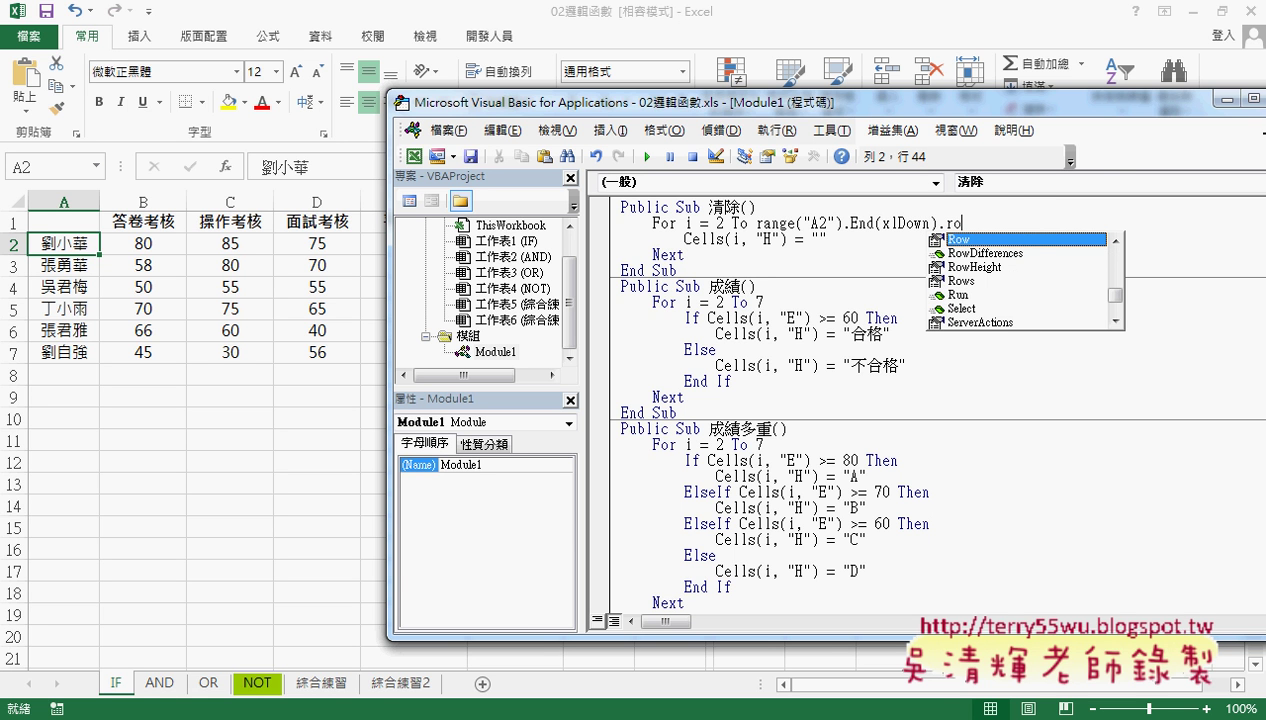
pyautogui.write('w')
# Complete the 清除 loop bound as Range("A2").End(xlDown).Row.
pyautogui.doubleClick(978, 244)
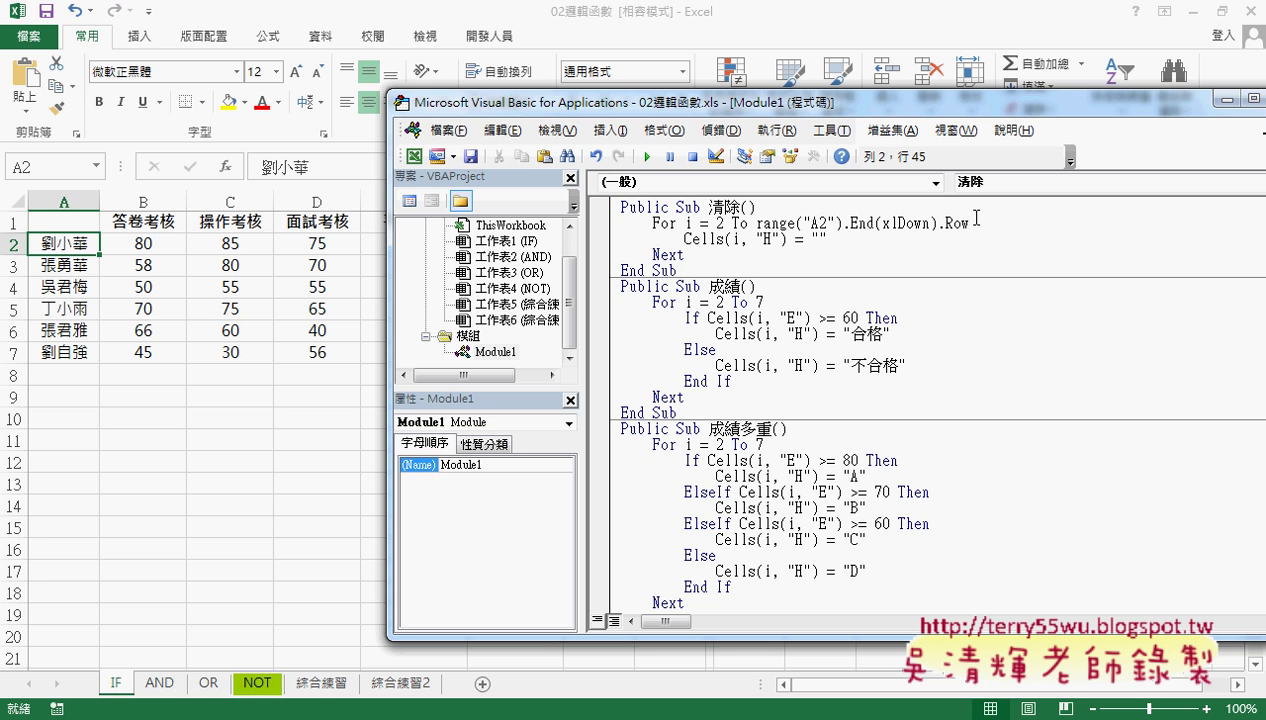
pyautogui.moveTo(972, 224); pyautogui.dragTo(941, 226)
pyautogui.write('.')
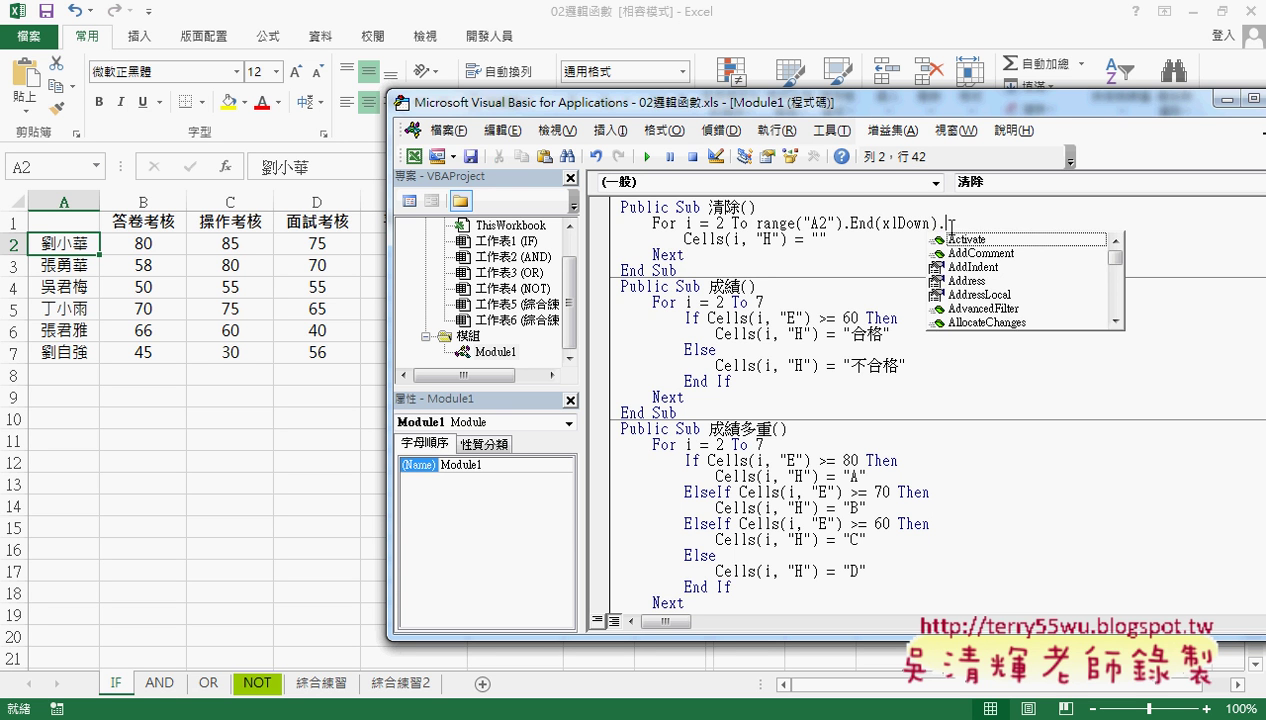
pyautogui.write('se')
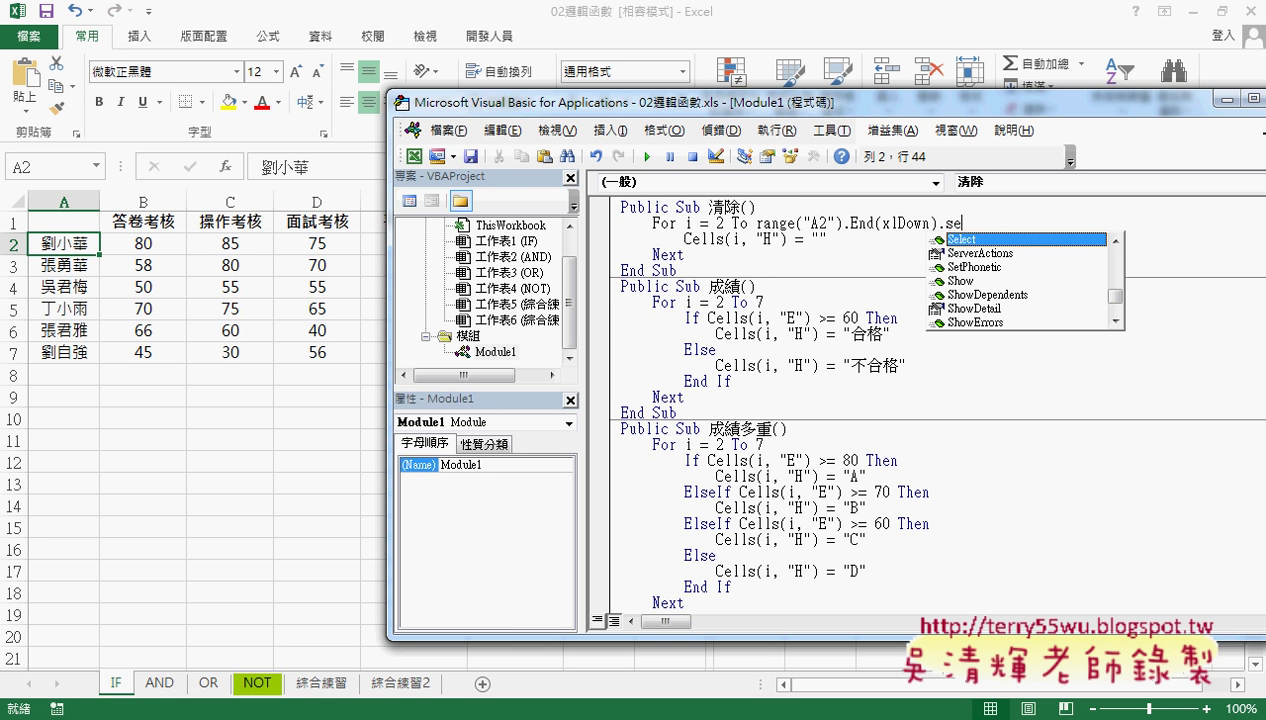
pyautogui.press('BackSpace')
pyautogui.press('BackSpace')
pyautogui.press('BackSpace')
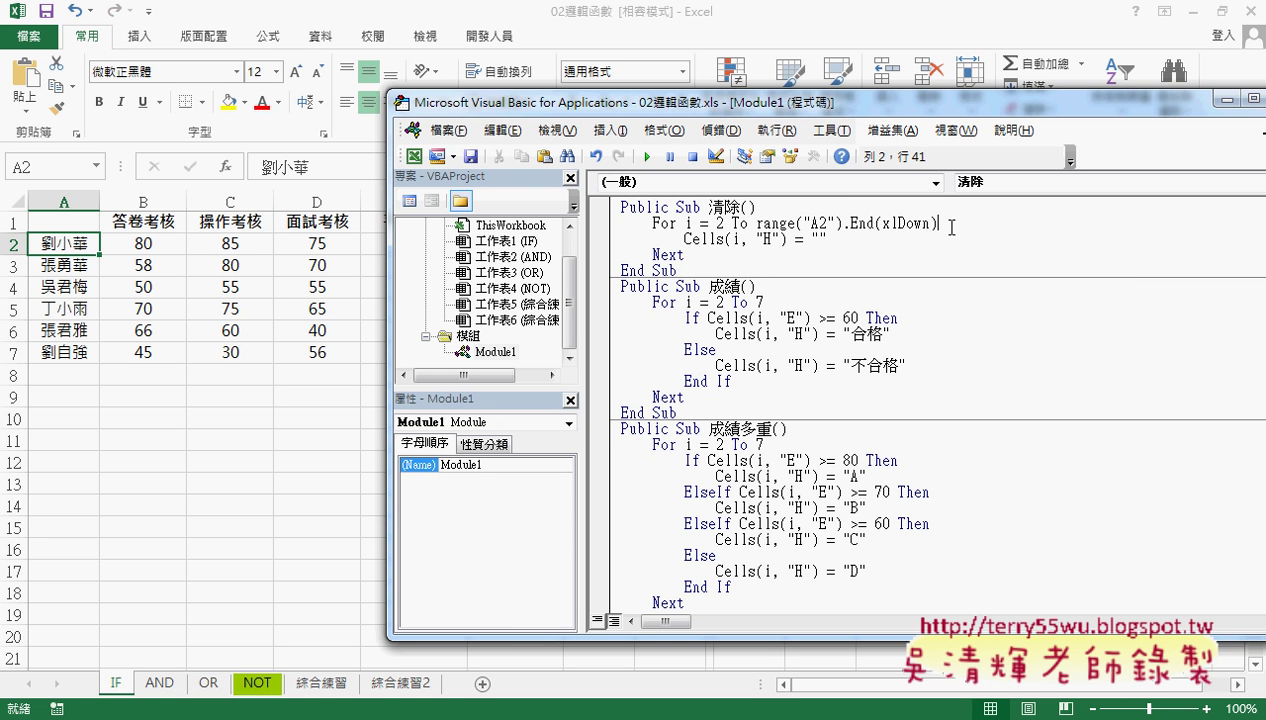
pyautogui.write('.r')
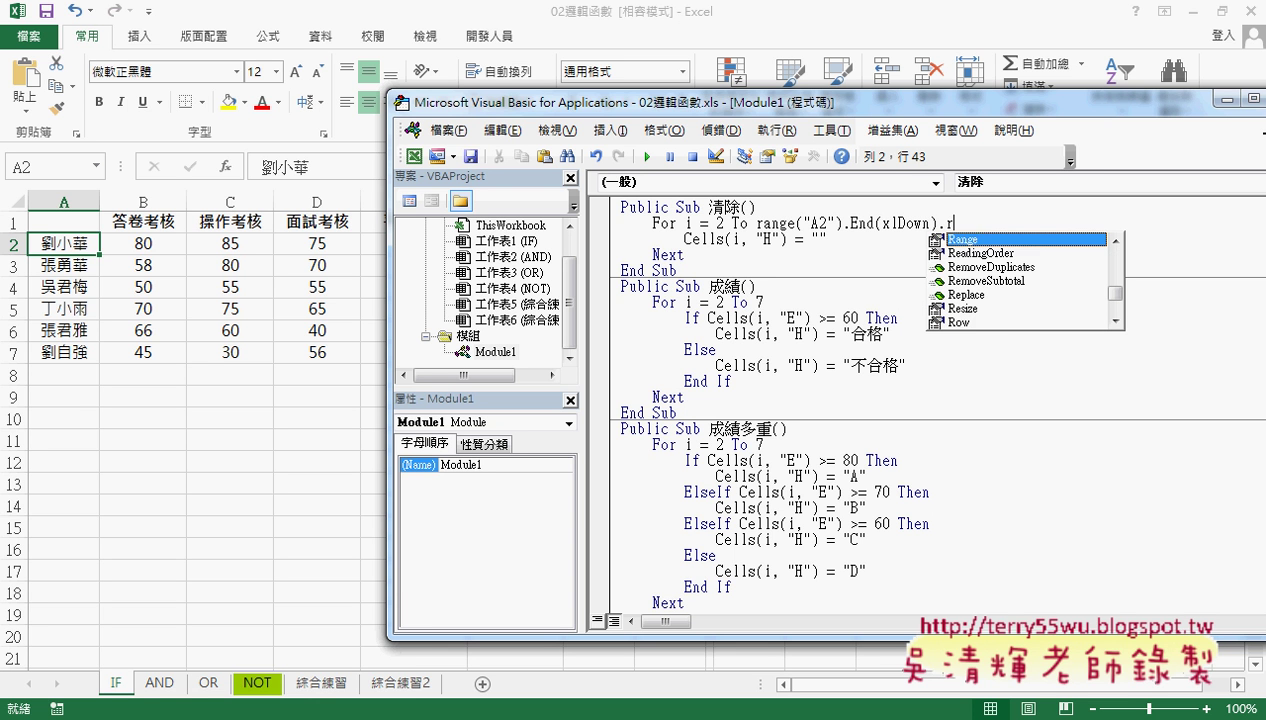
pyautogui.write('ow')
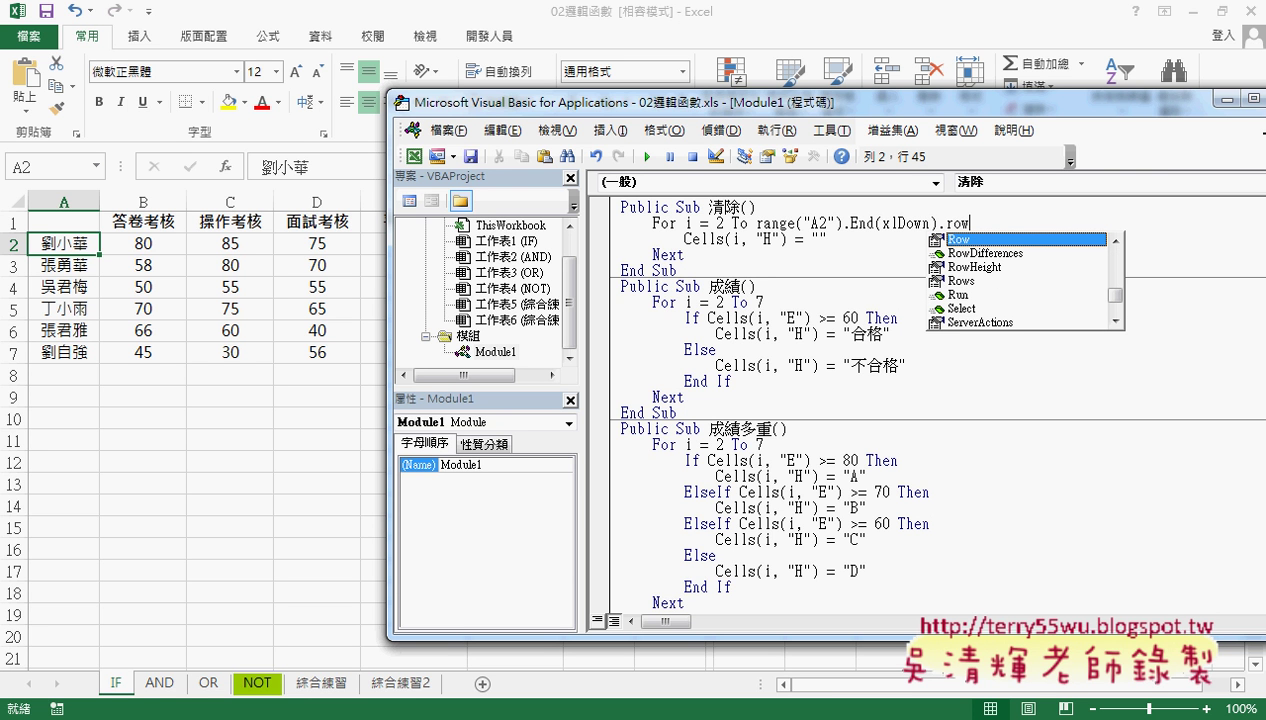
pyautogui.doubleClick(1008, 241)
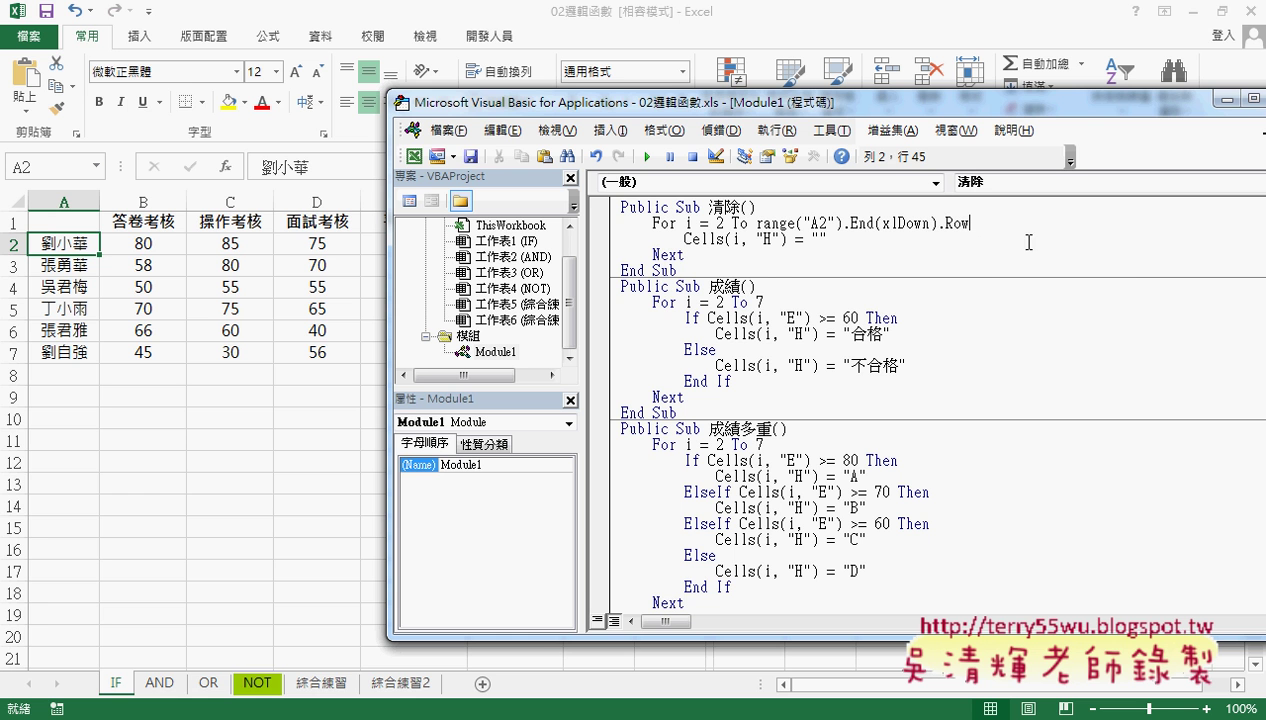
# Paste Range("A2").End(xlDown).Row over the 7 in 成績 and 成績多重, then return to Excel.
pyautogui.click(989, 288)
pyautogui.click(757, 302)
pyautogui.moveTo(754, 222); pyautogui.dragTo(969, 222)
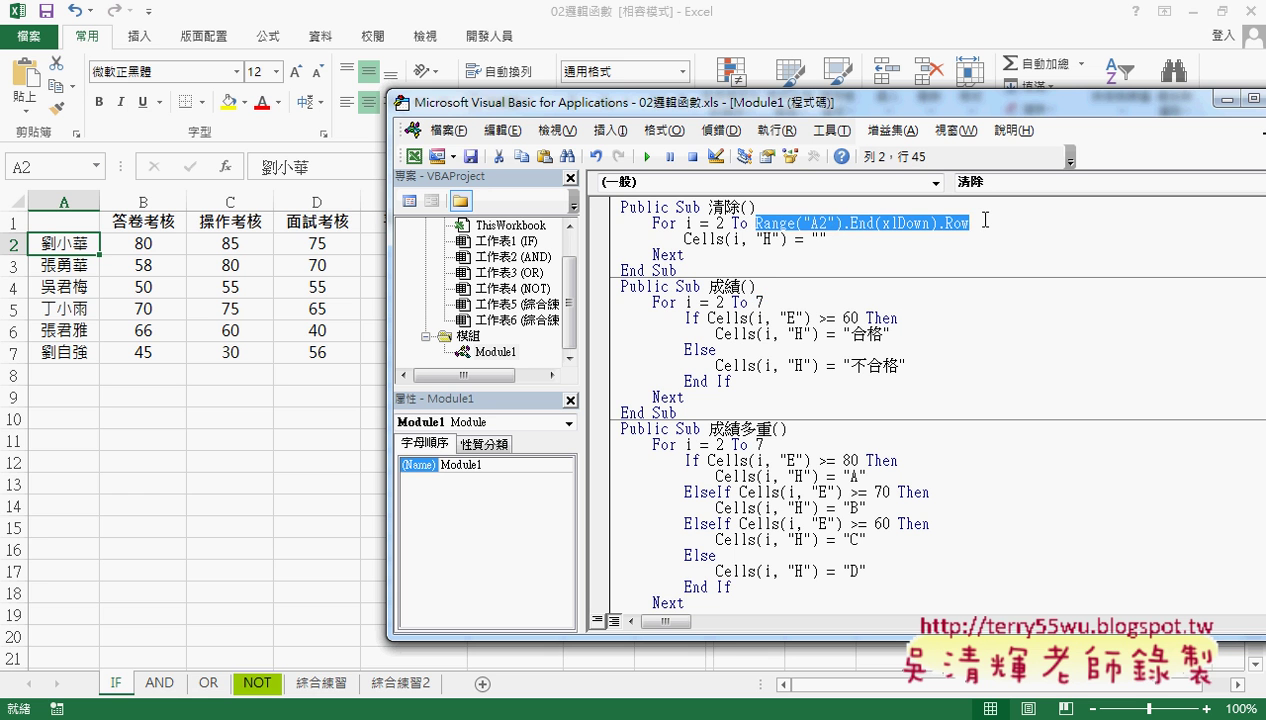
pyautogui.doubleClick(760, 302)
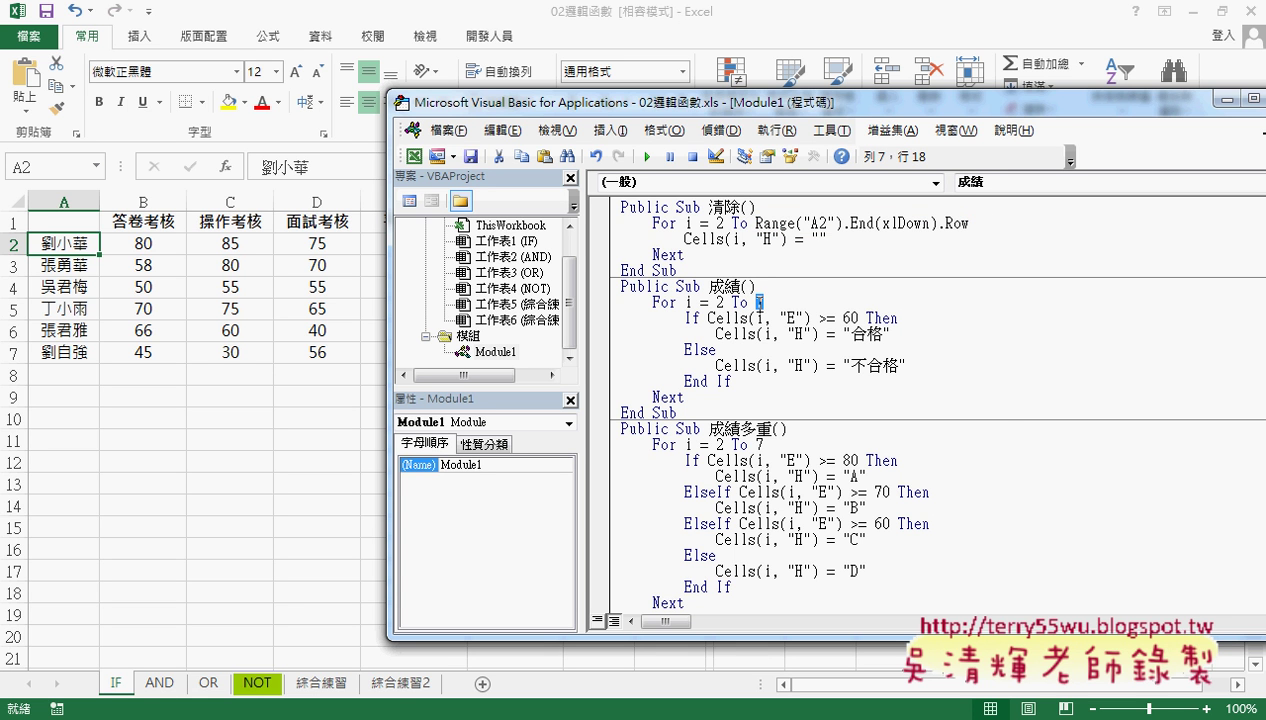
pyautogui.write('Range("A2").End(xlDown).Row')
pyautogui.click(992, 428)
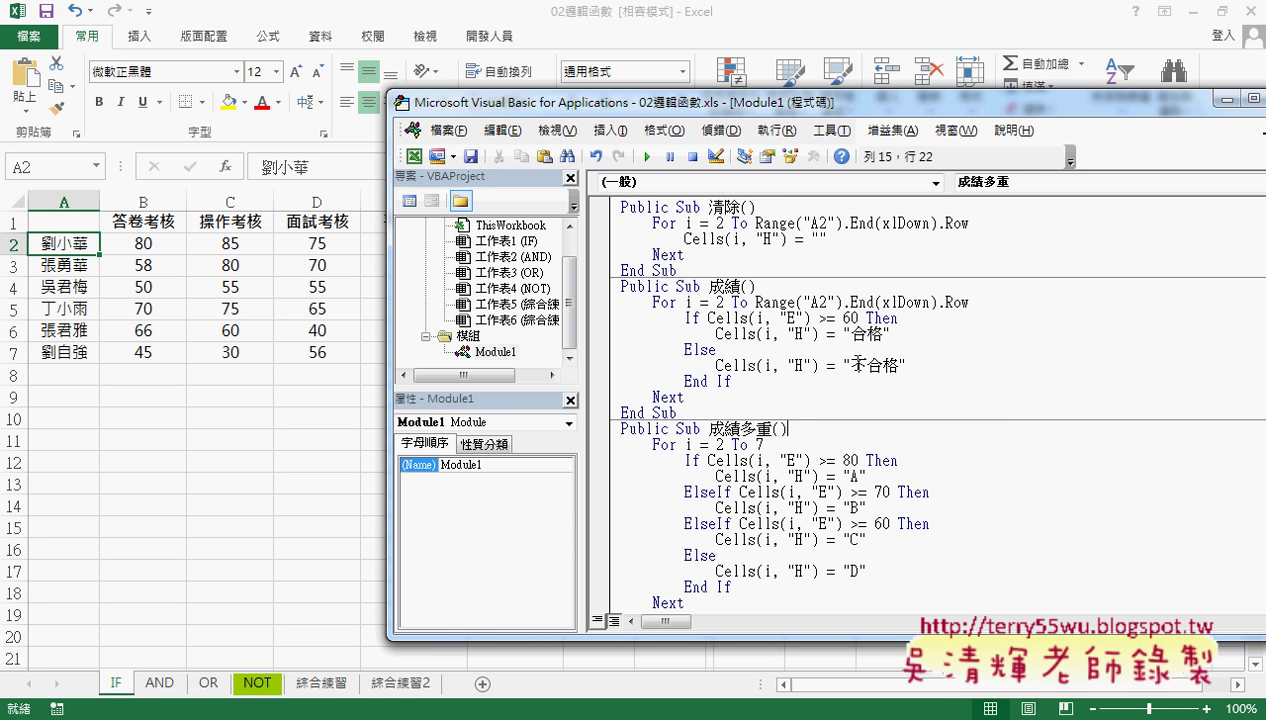
pyautogui.doubleClick(760, 444)
pyautogui.write('Range("A2").End(xlDown).Row')
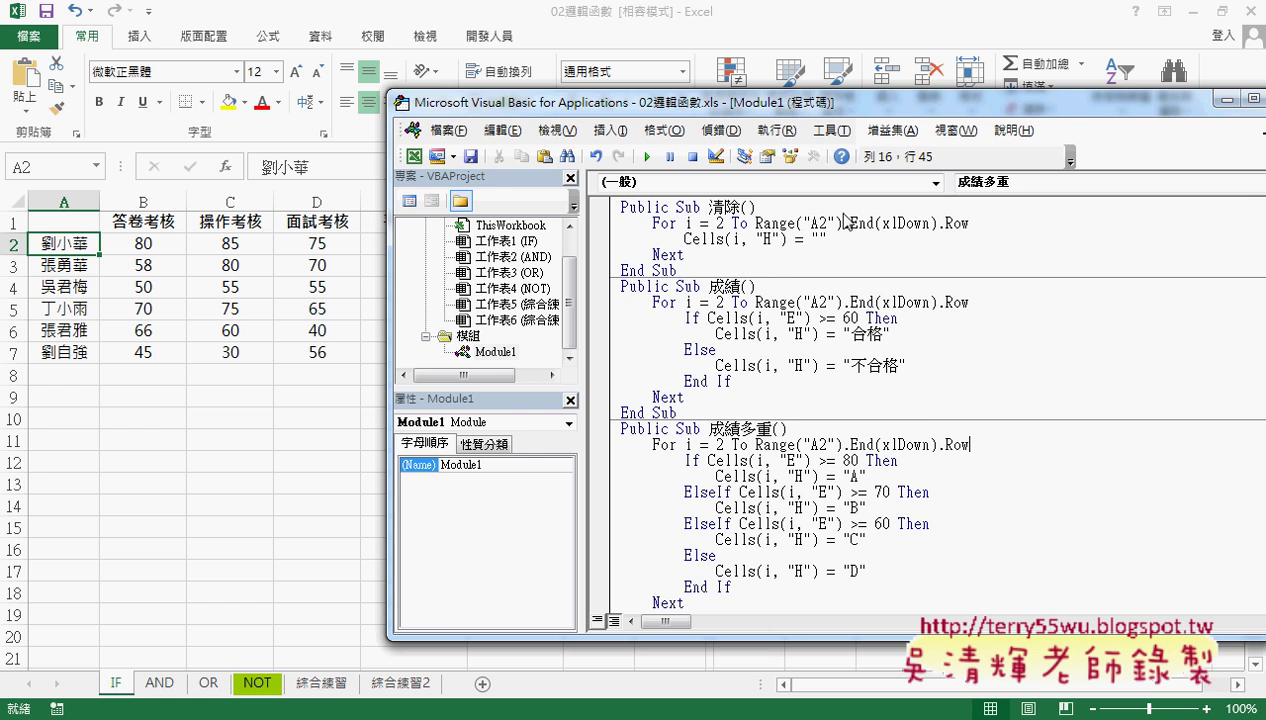
pyautogui.click(848, 26)
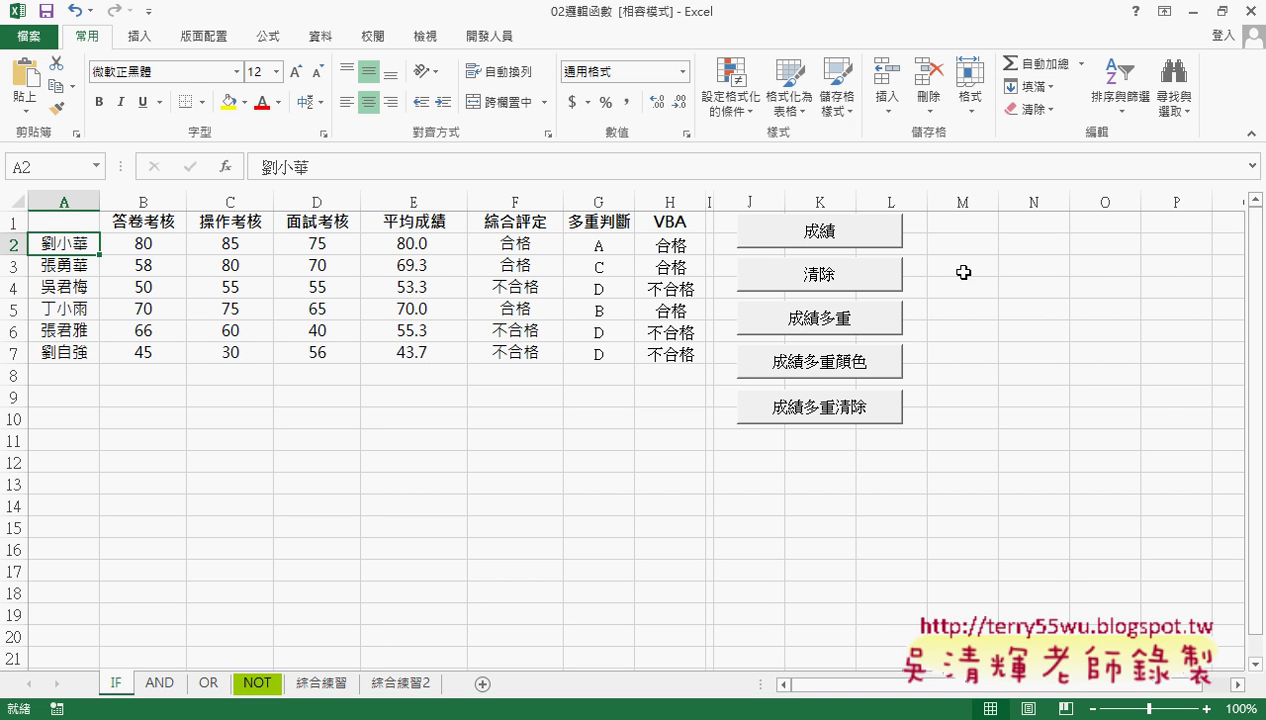
# Run 清除 and 成績, then copy student rows A4:G6 into A8:G10.
pyautogui.click(833, 282)
pyautogui.click(779, 238)
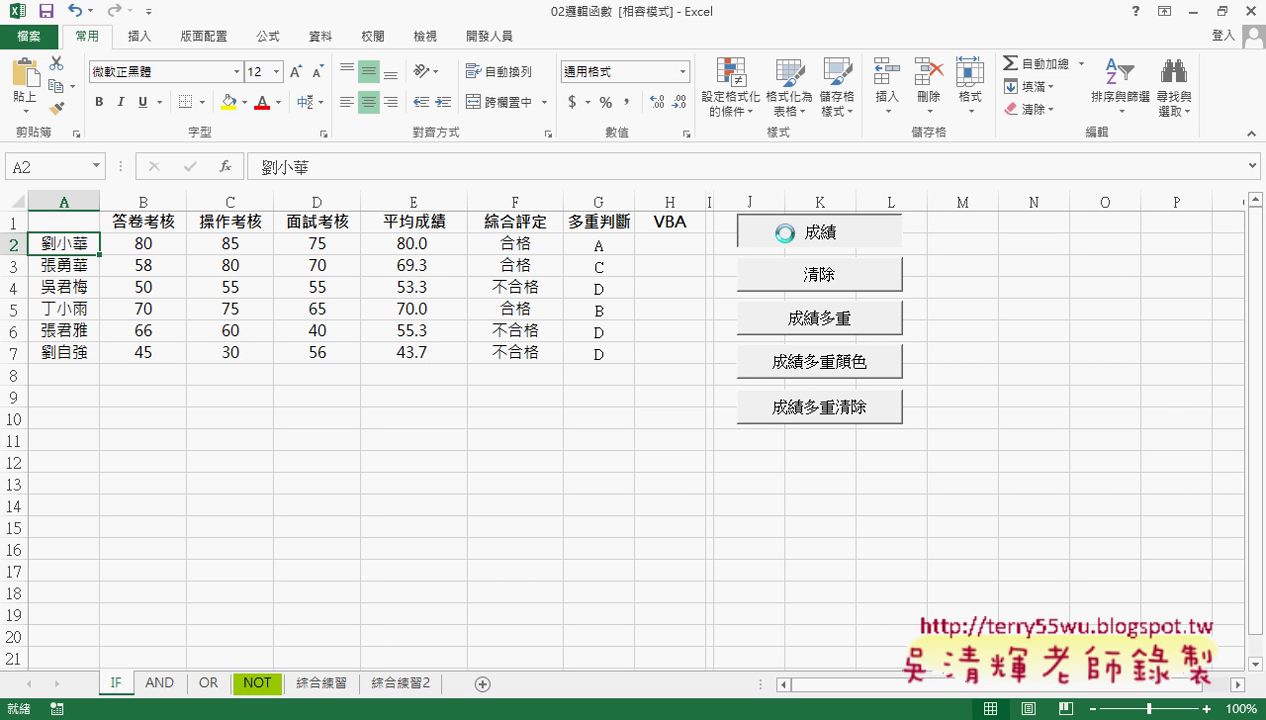
pyautogui.click(74, 353)
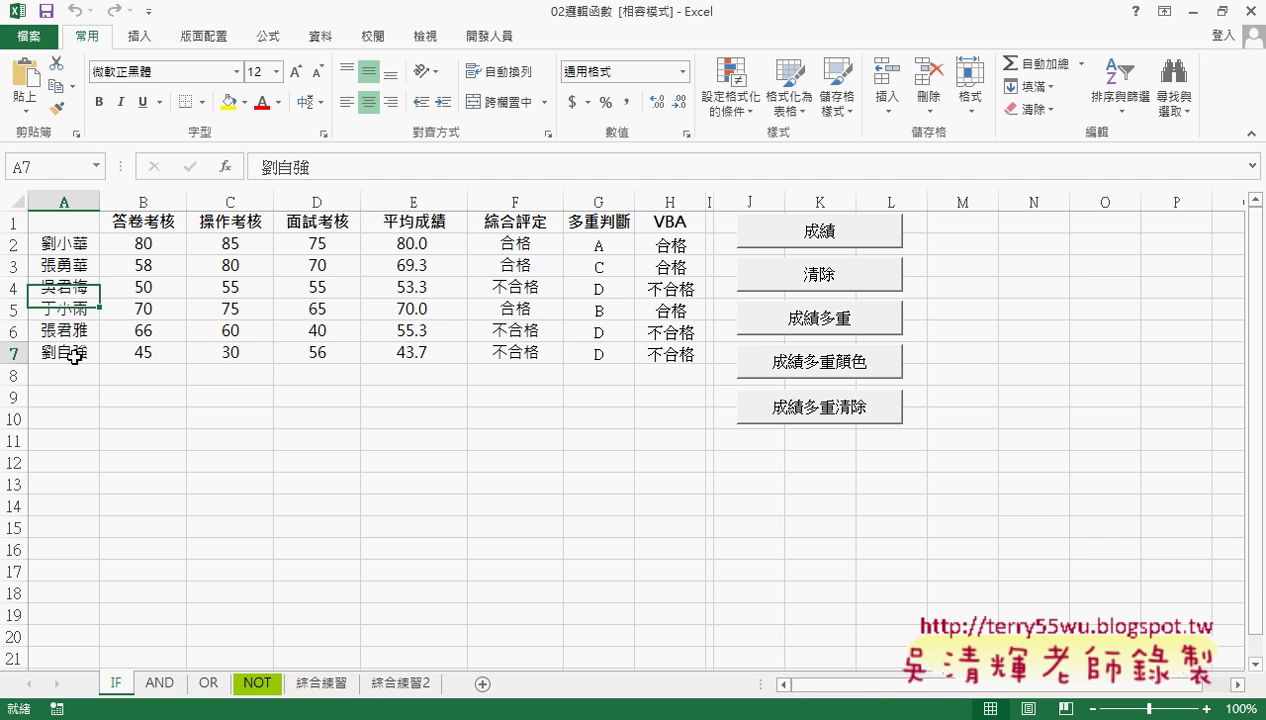
pyautogui.hotkey('shift', 'Right')
pyautogui.hotkey('shift', 'Right')
pyautogui.hotkey('shift', 'Right')
pyautogui.moveTo(60, 287); pyautogui.dragTo(613, 322)
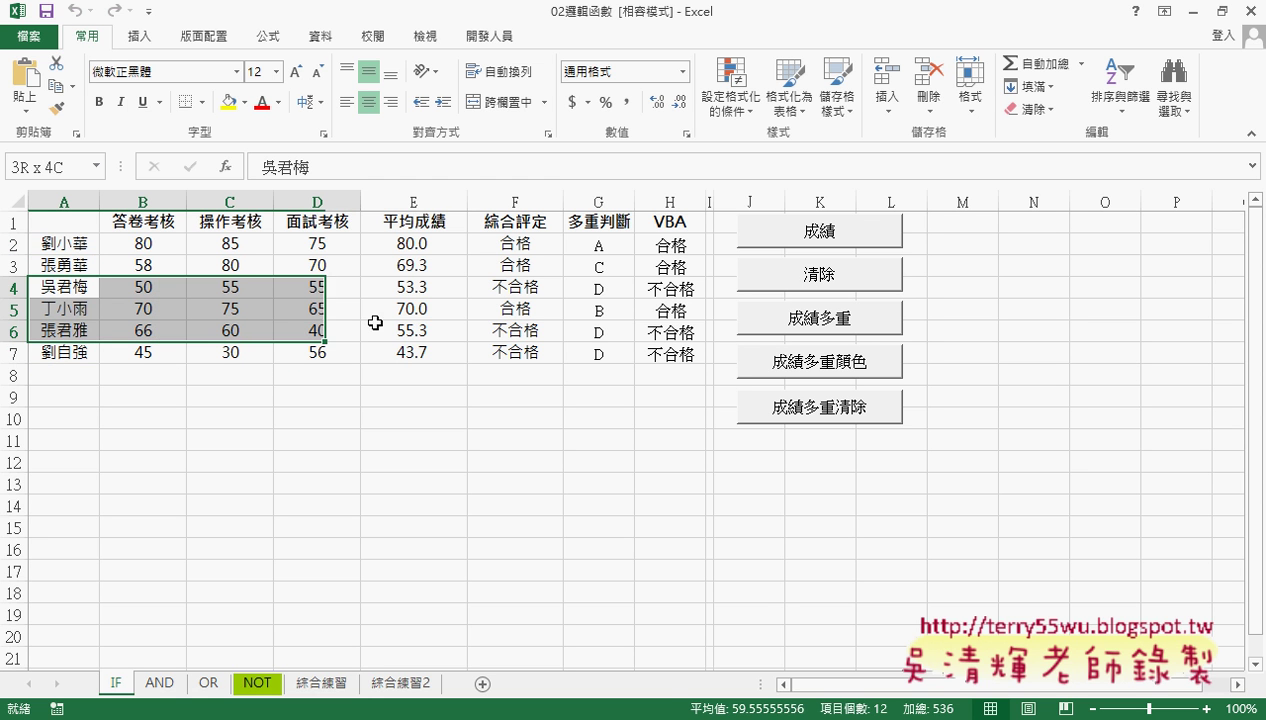
pyautogui.hotkey('ctrl', 'c')
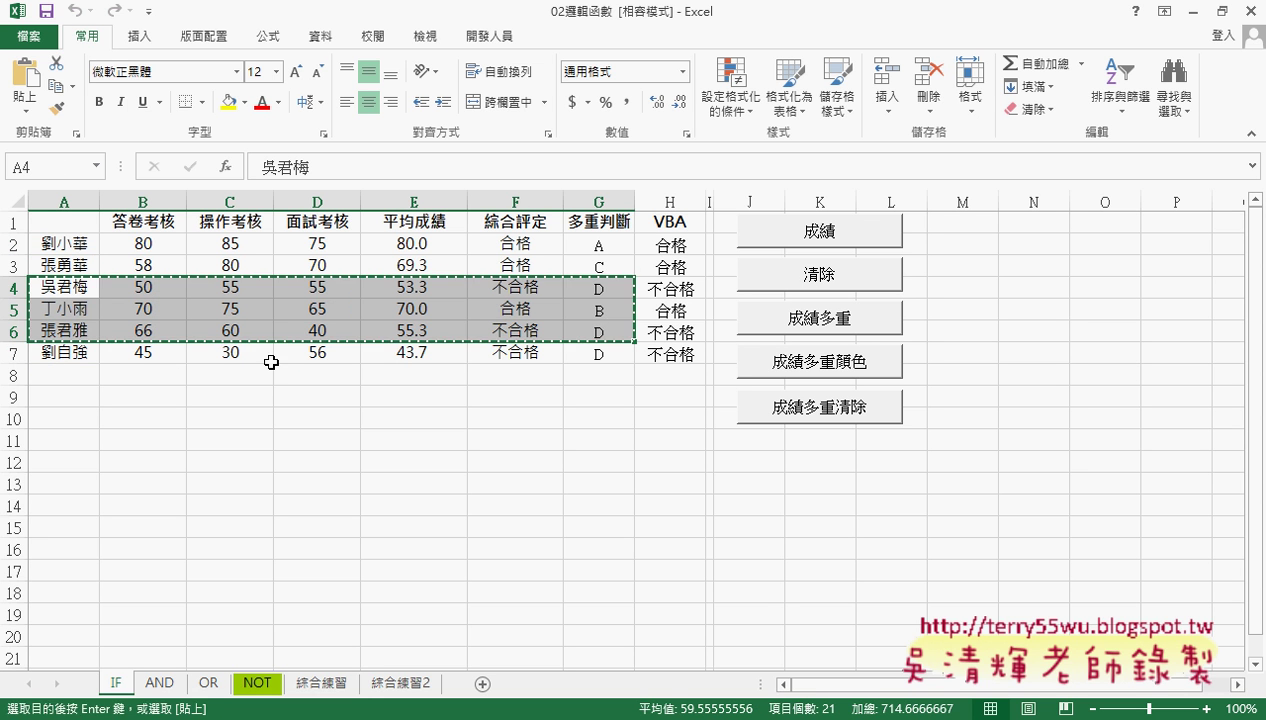
pyautogui.click(62, 373)
pyautogui.hotkey('ctrl', 'v')
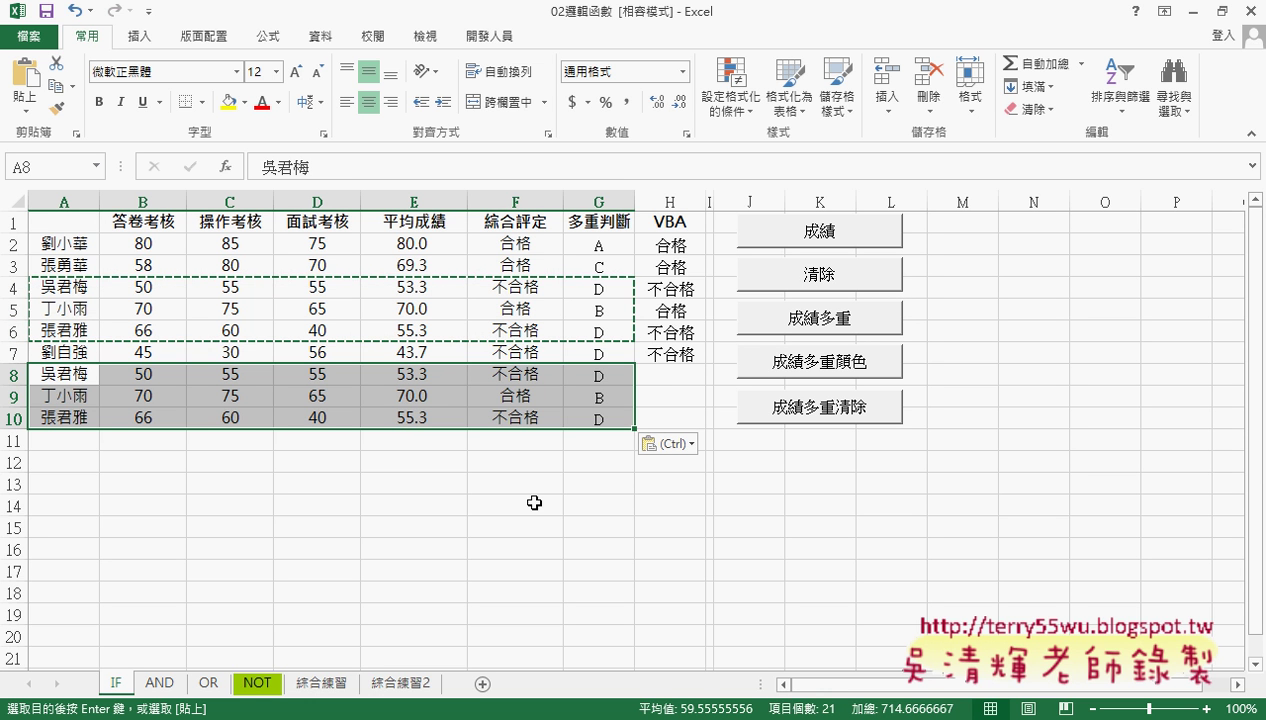
# Rerun 清除 and 成績 on rows 2–10, then clear column H and delete A8:G10.
pyautogui.click(843, 280)
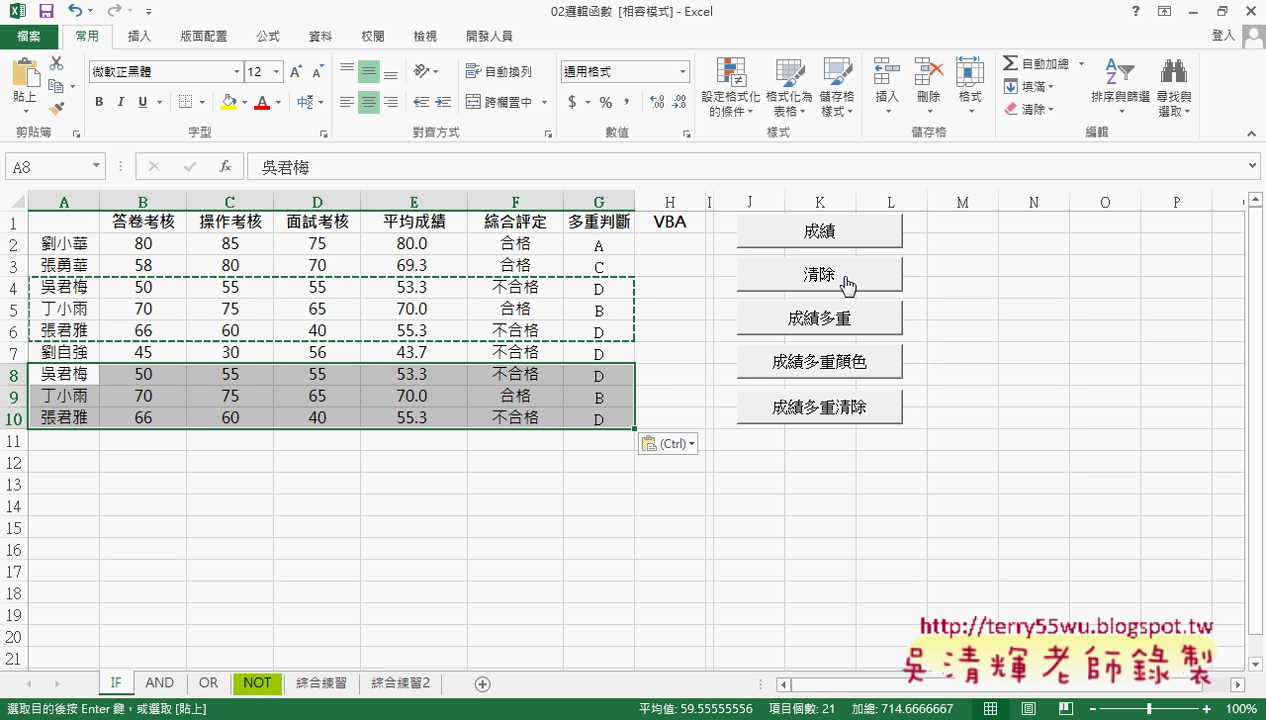
pyautogui.click(841, 232)
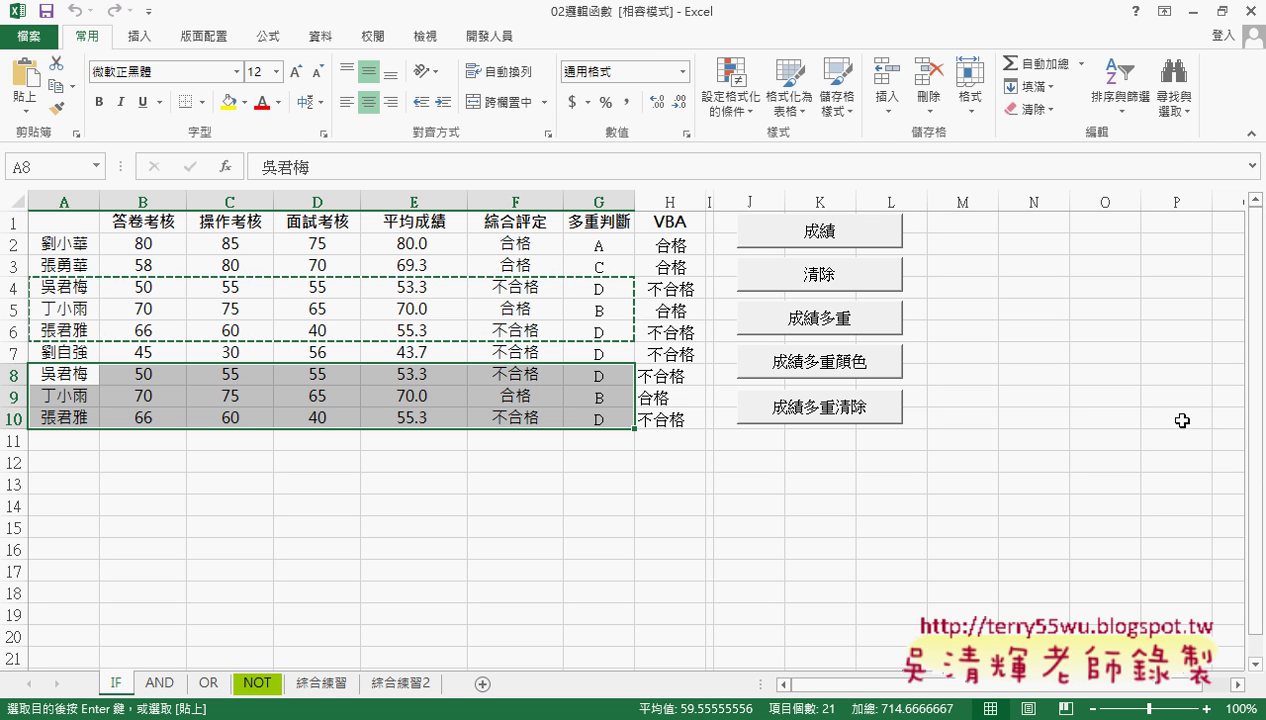
pyautogui.click(825, 283)
pyautogui.click(836, 237)
pyautogui.click(790, 288)
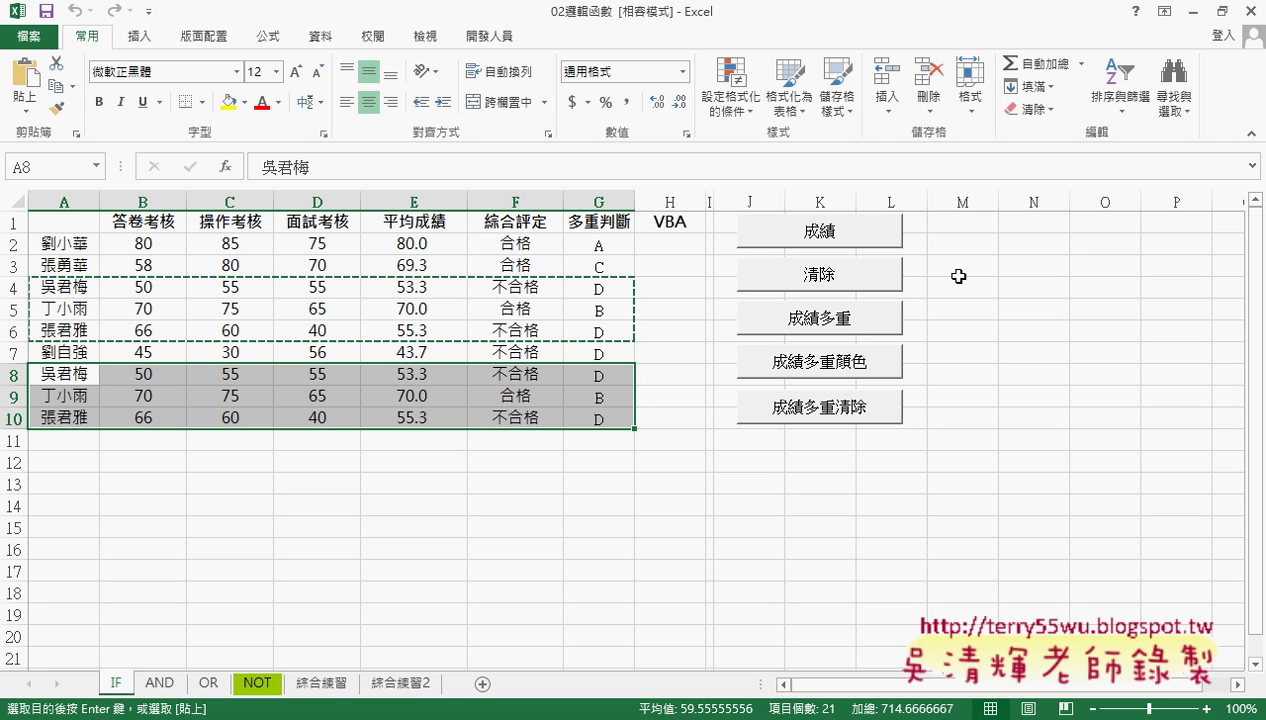
pyautogui.moveTo(64, 374); pyautogui.dragTo(594, 416)
pyautogui.press('Delete')
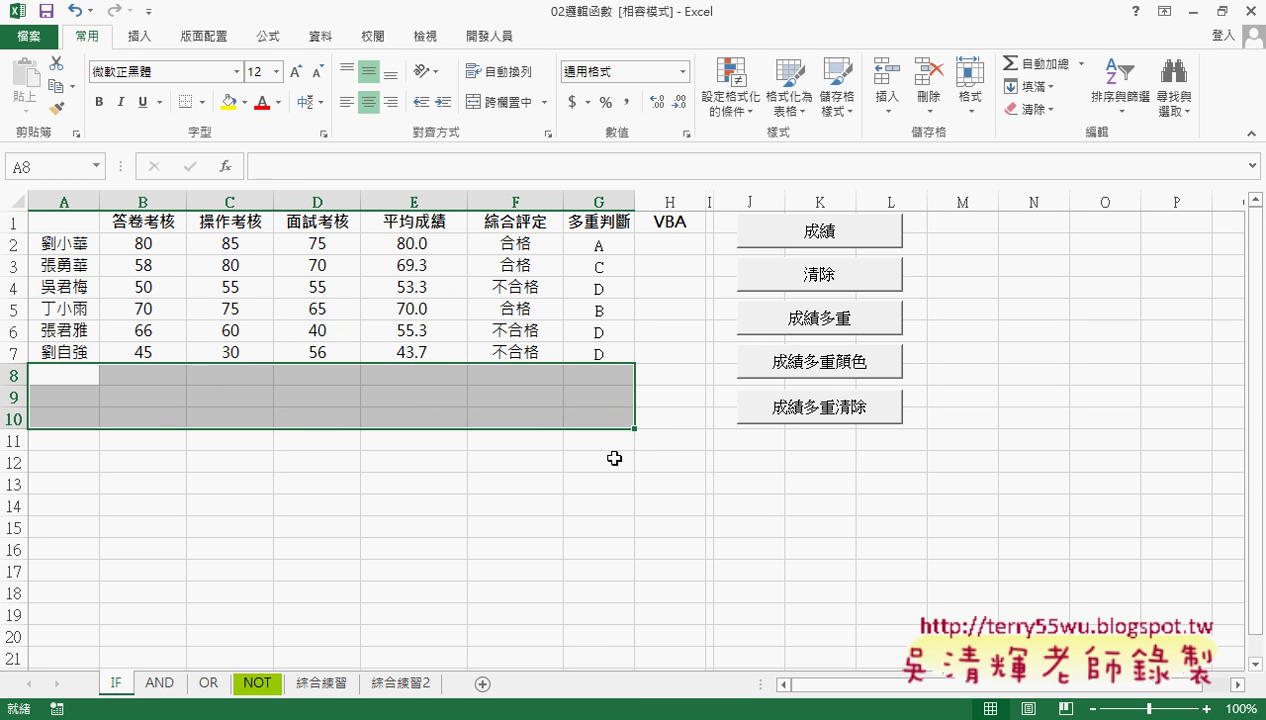
# Run the 成績多重 macro, clear column H, and rerun it to get grades A, C, D, B, D, D.
pyautogui.click(708, 483)
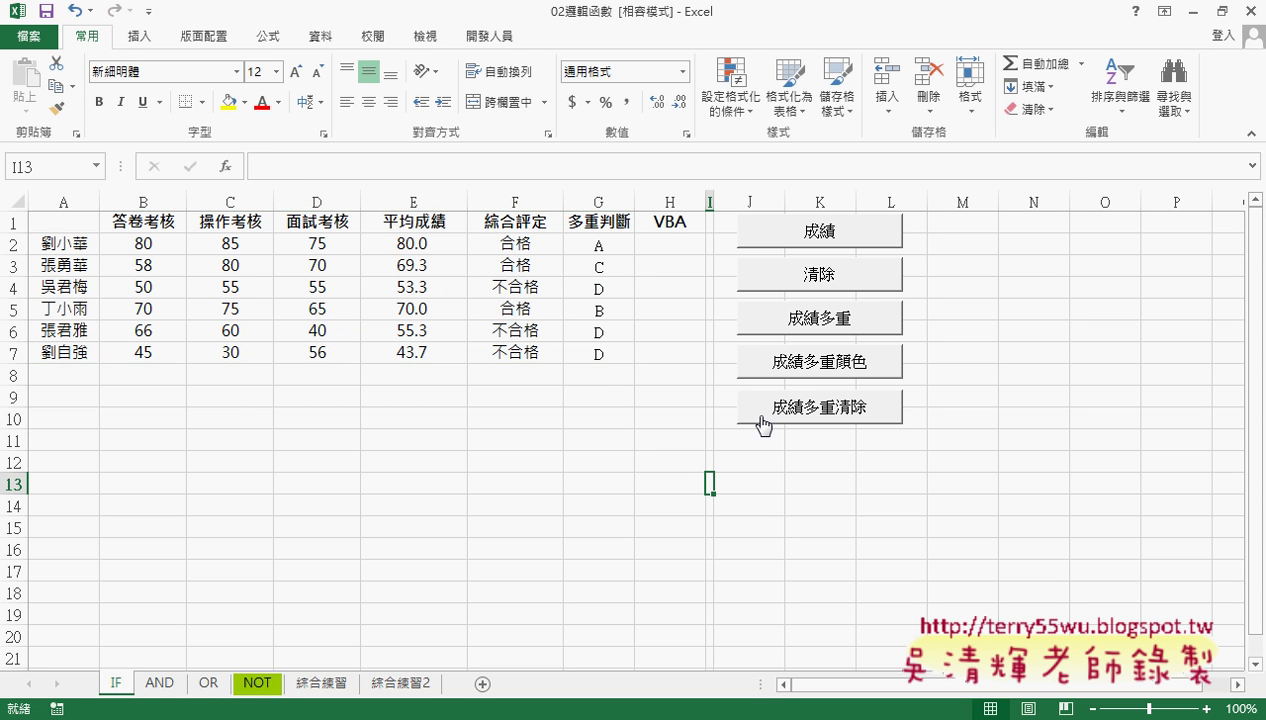
pyautogui.click(856, 322)
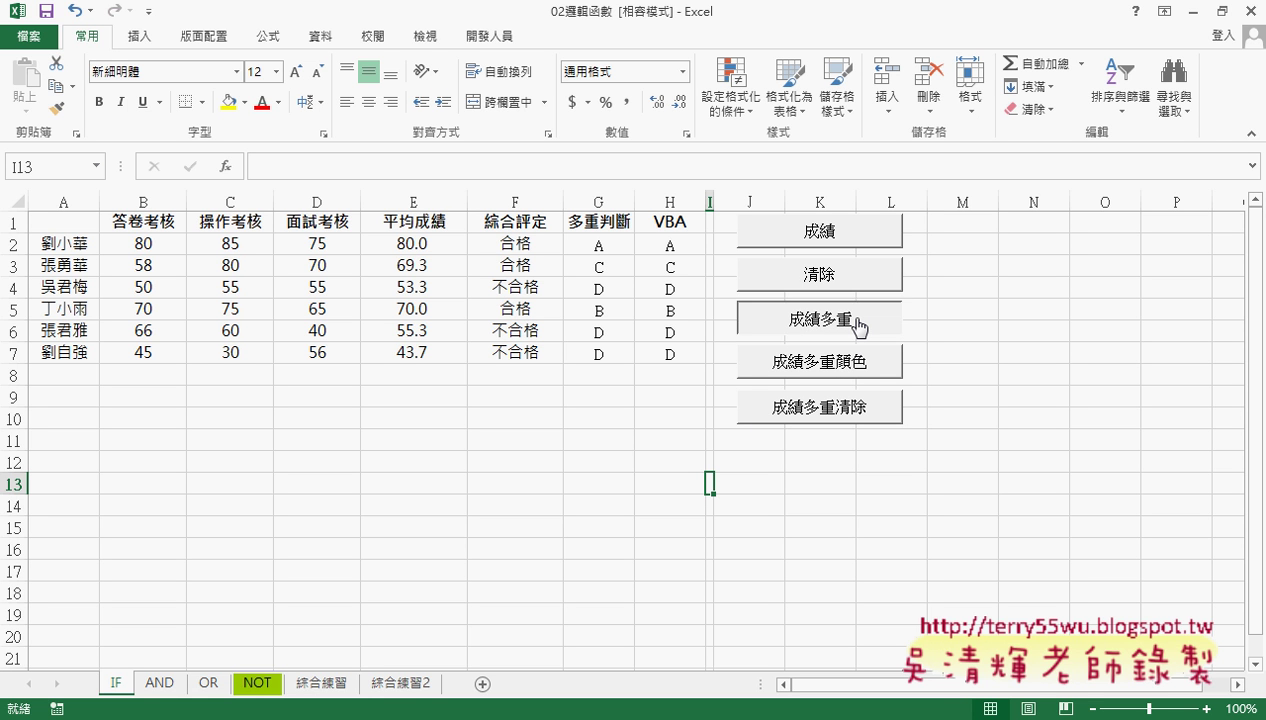
pyautogui.click(856, 287)
pyautogui.click(856, 322)
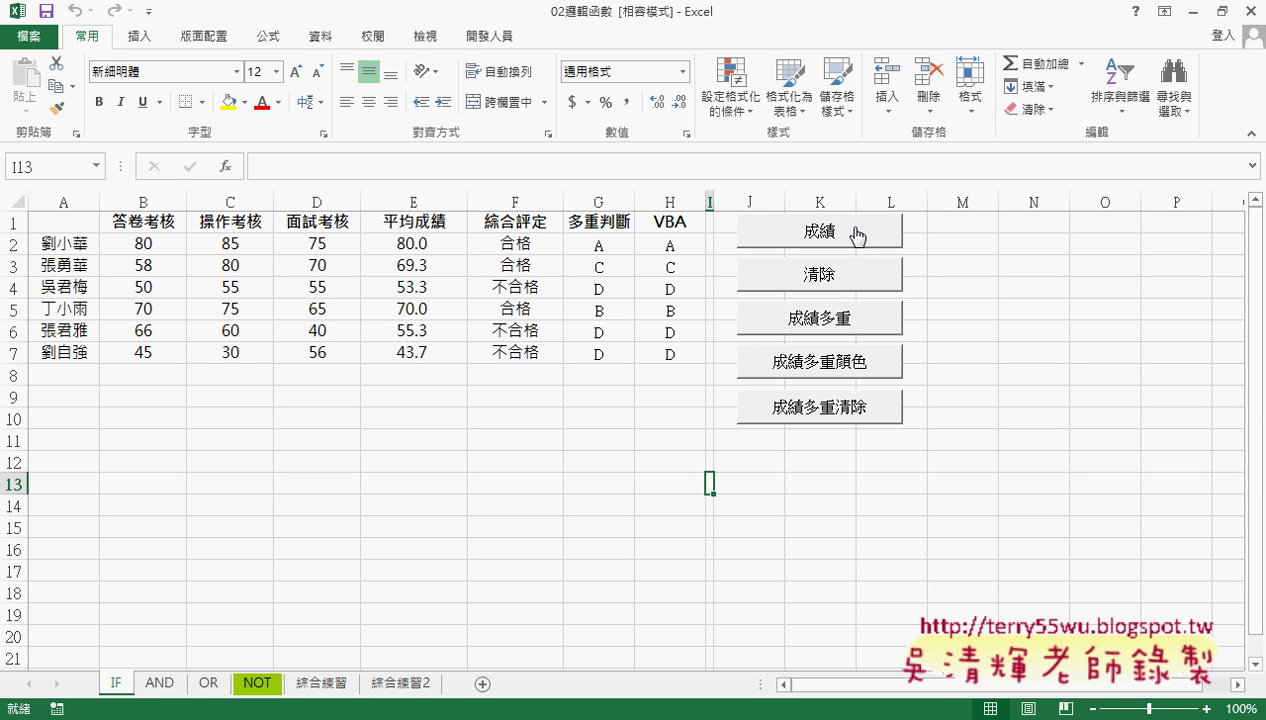
# Open the 成績多重 macro's code and delete its old grading loop.
pyautogui.rightClick(849, 320)
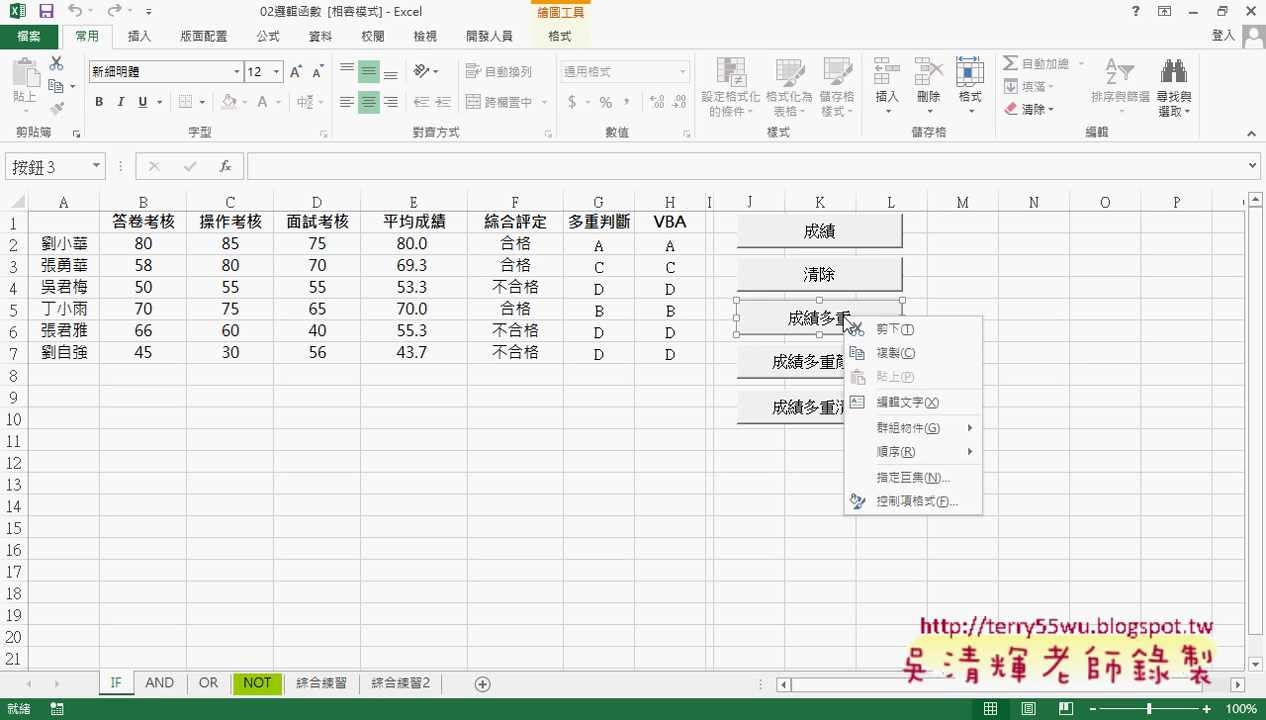
pyautogui.click(913, 477)
pyautogui.click(1043, 327)
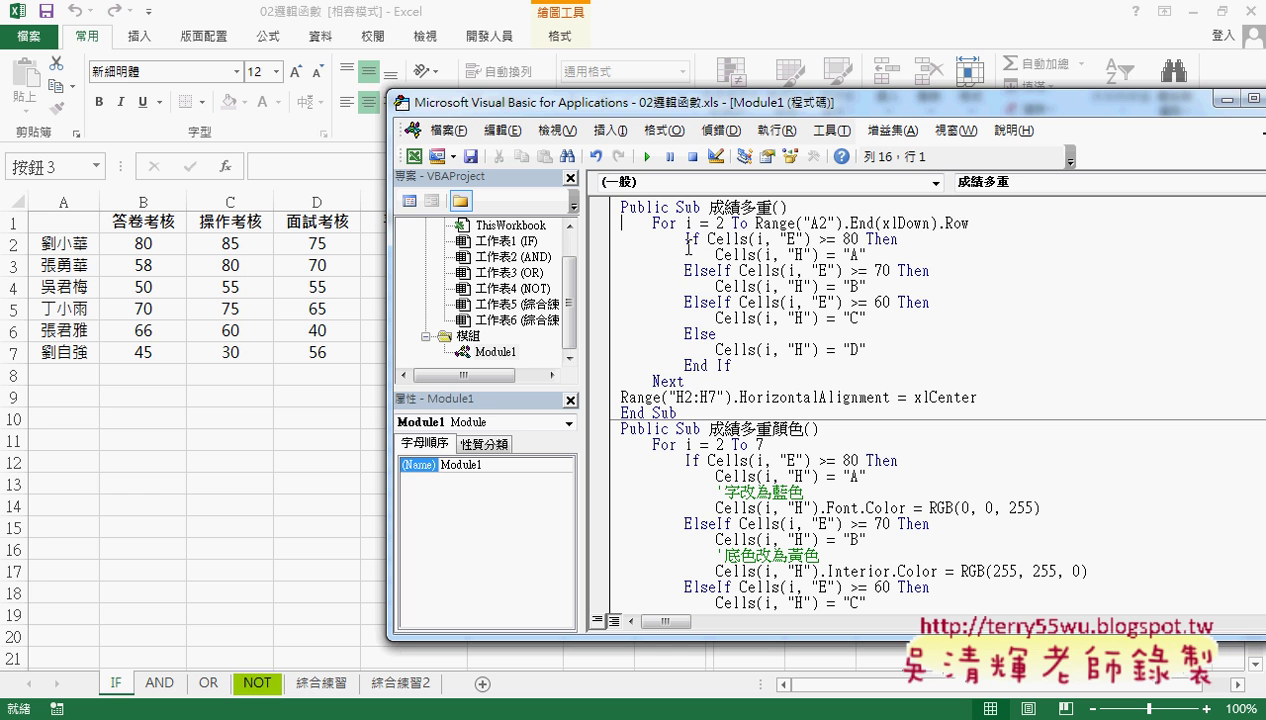
pyautogui.moveTo(686, 245); pyautogui.dragTo(900, 223)
pyautogui.click(786, 254)
pyautogui.moveTo(684, 239); pyautogui.dragTo(898, 239)
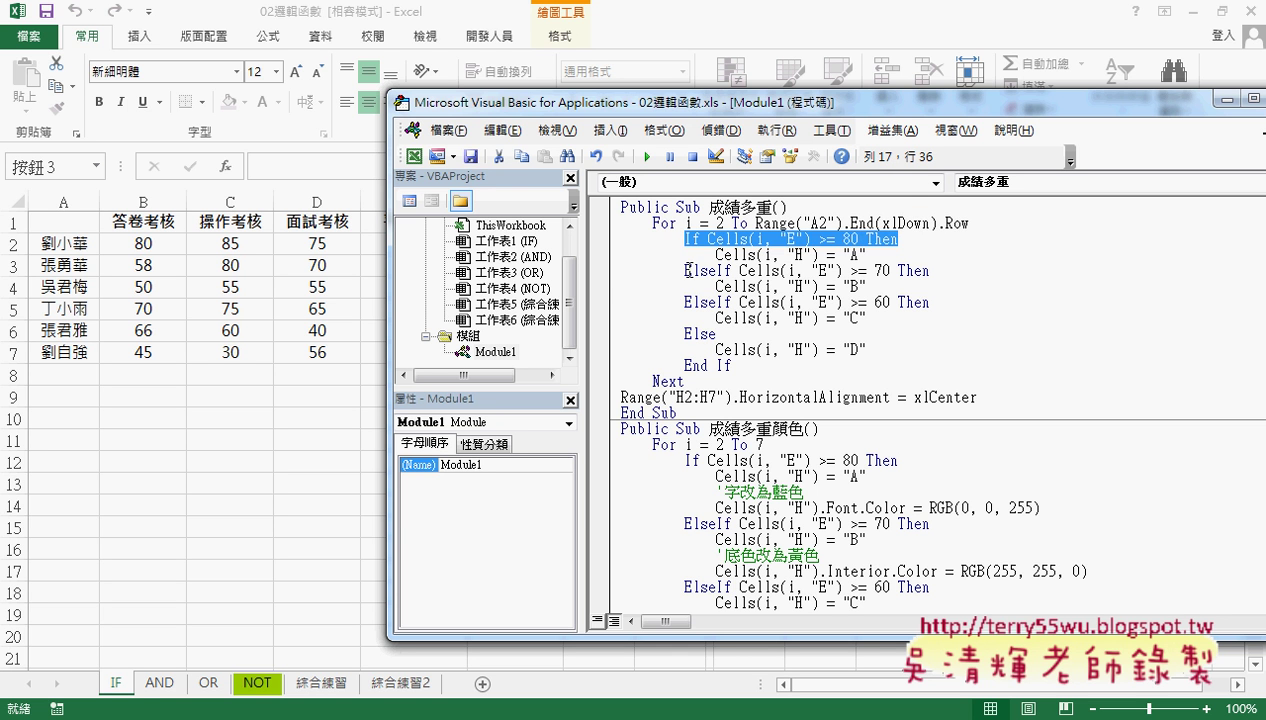
pyautogui.moveTo(686, 270); pyautogui.dragTo(879, 322)
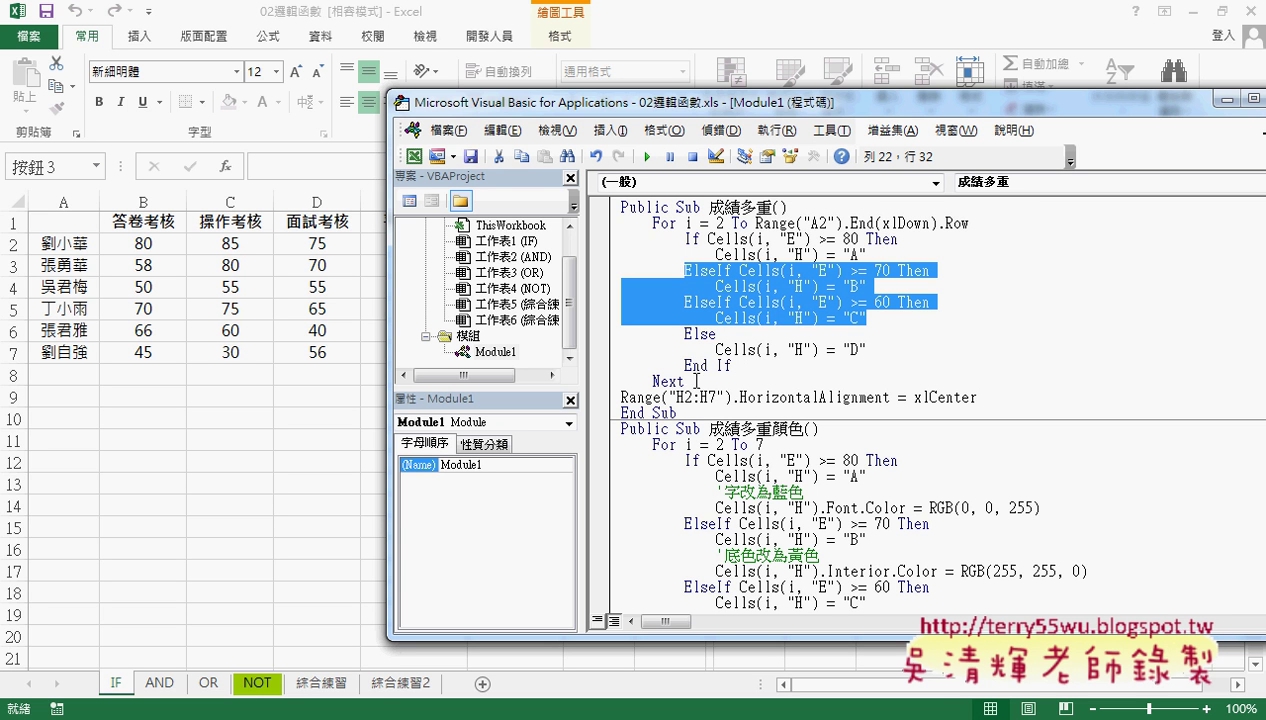
pyautogui.moveTo(684, 381)
pyautogui.mouseDown()
pyautogui.moveTo(627, 289)
pyautogui.moveTo(621, 220)
pyautogui.mouseUp()
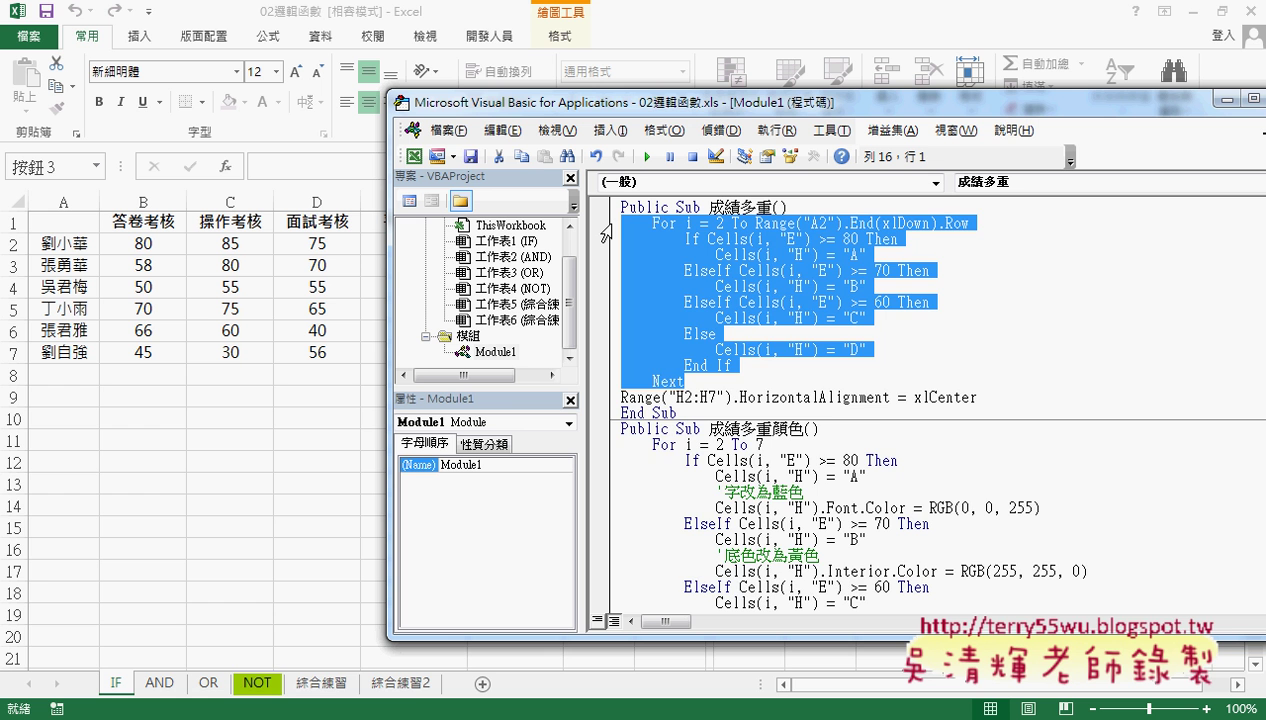
pyautogui.press('Delete')
# Copy the For…Next loop from the 成績 macro into 成績多重.
pyautogui.scroll(2, 743, 300)
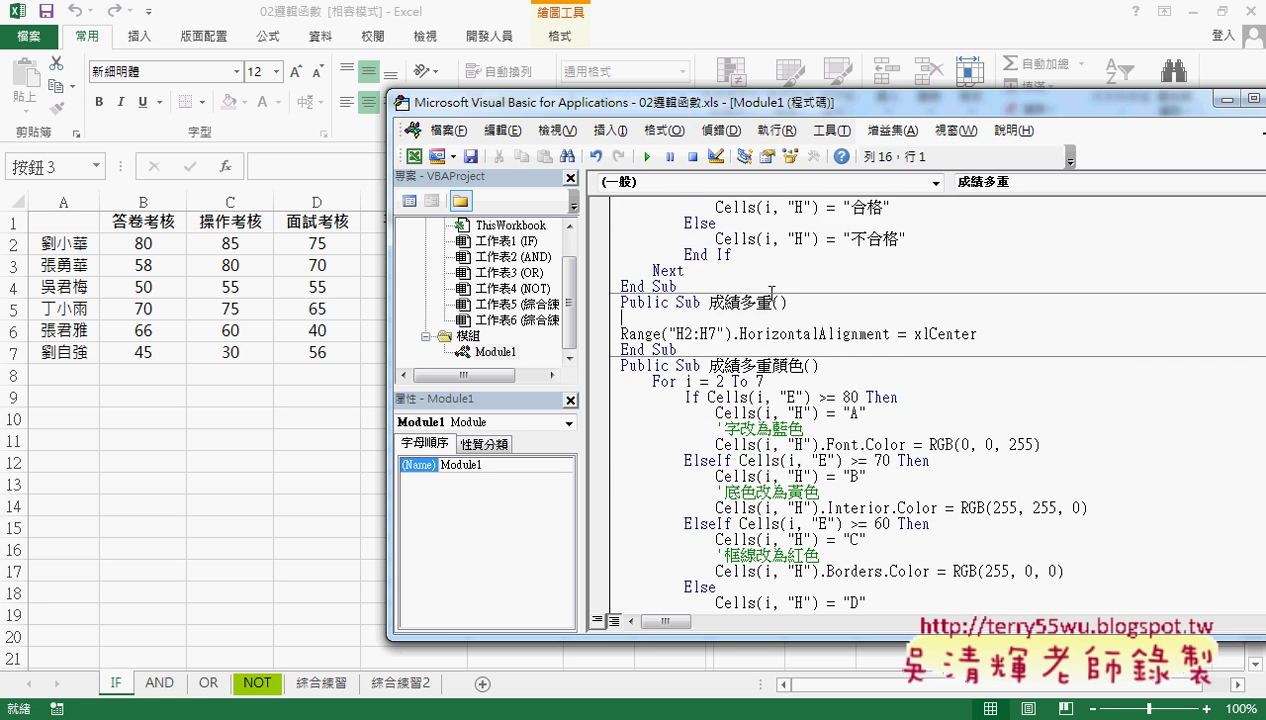
pyautogui.scroll(3, 743, 300)
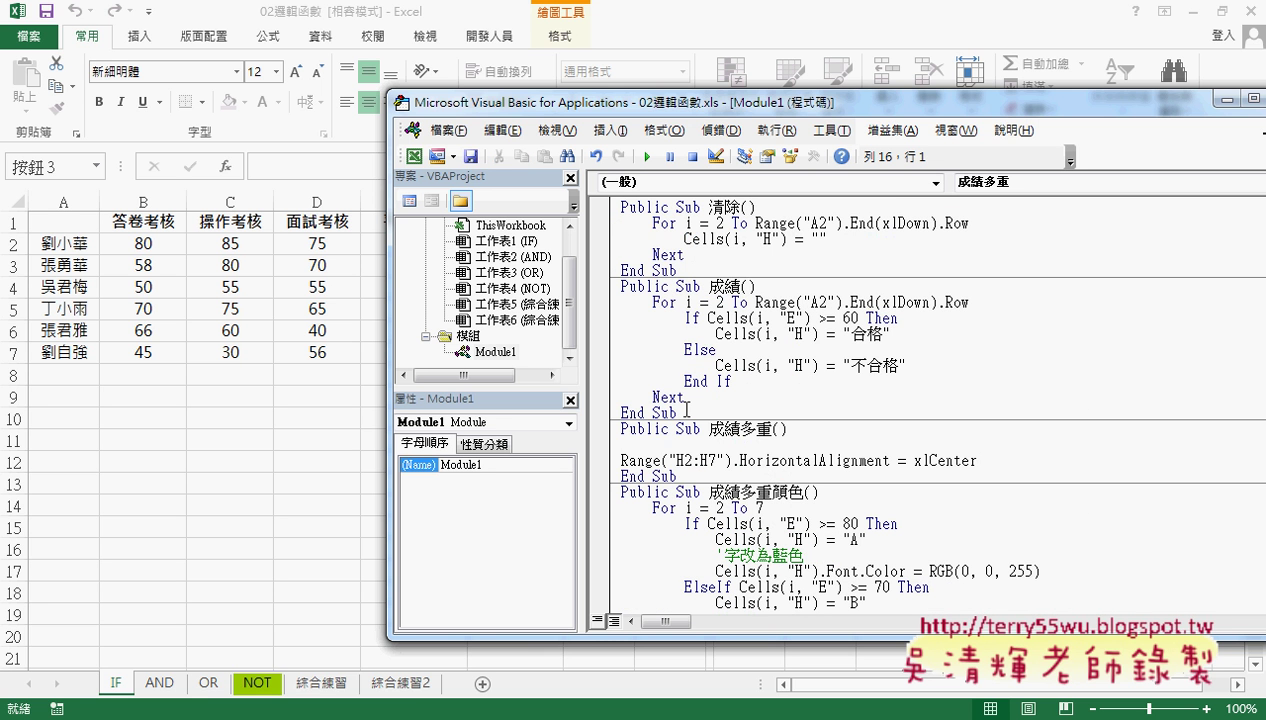
pyautogui.moveTo(679, 412); pyautogui.dragTo(605, 290)
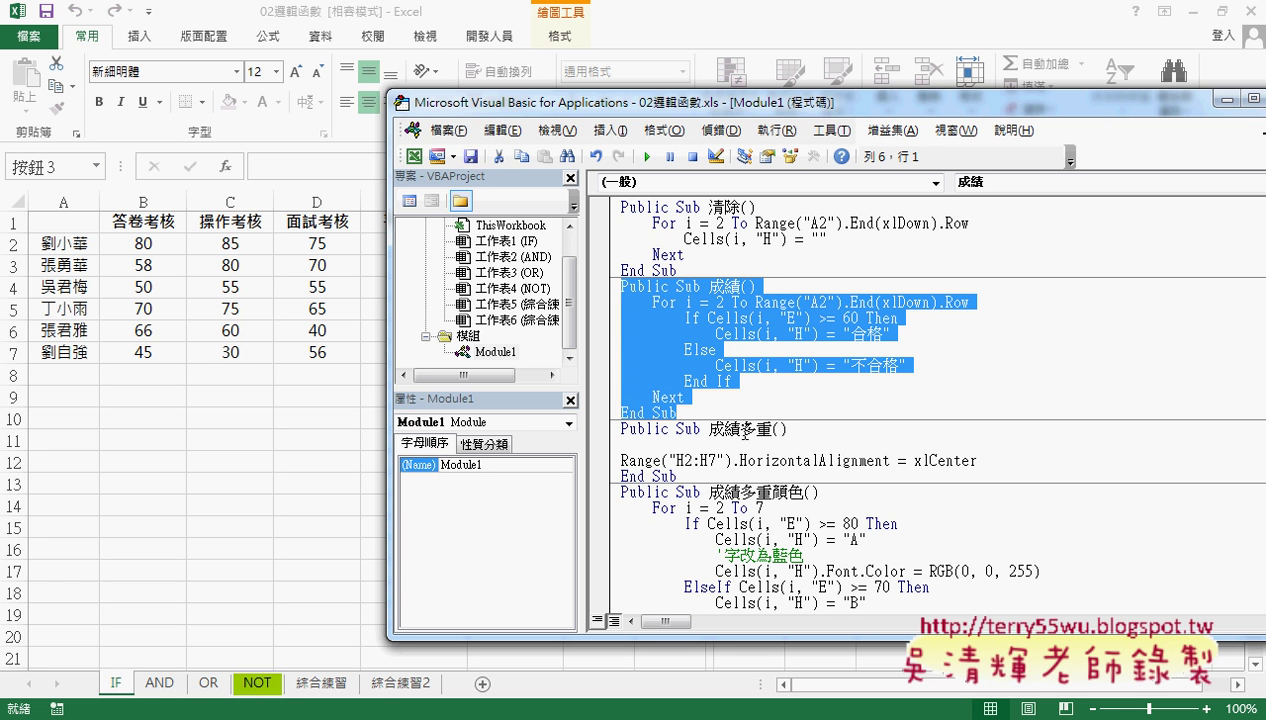
pyautogui.moveTo(687, 397); pyautogui.dragTo(612, 316)
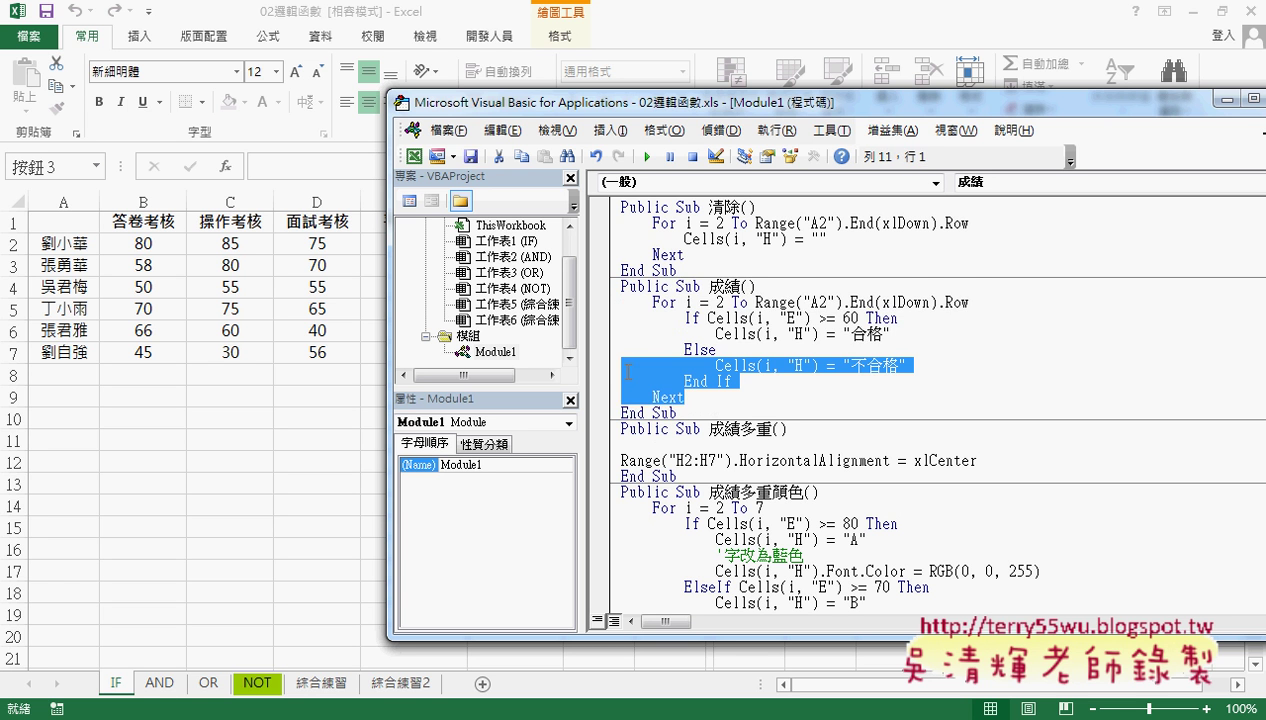
pyautogui.hotkey('ctrl', 'c')
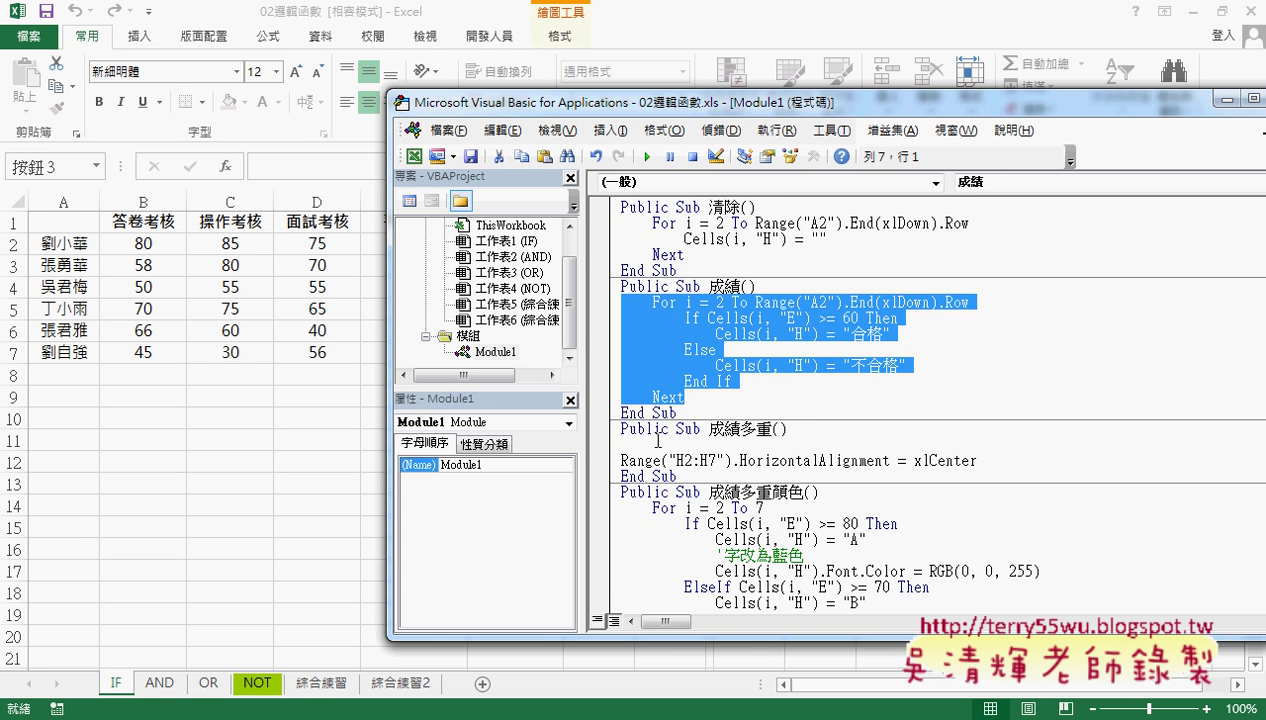
pyautogui.click(651, 443)
pyautogui.hotkey('ctrl', 'v')
# Remove the centring line from the pasted loop in 成績多重.
pyautogui.click(620, 555)
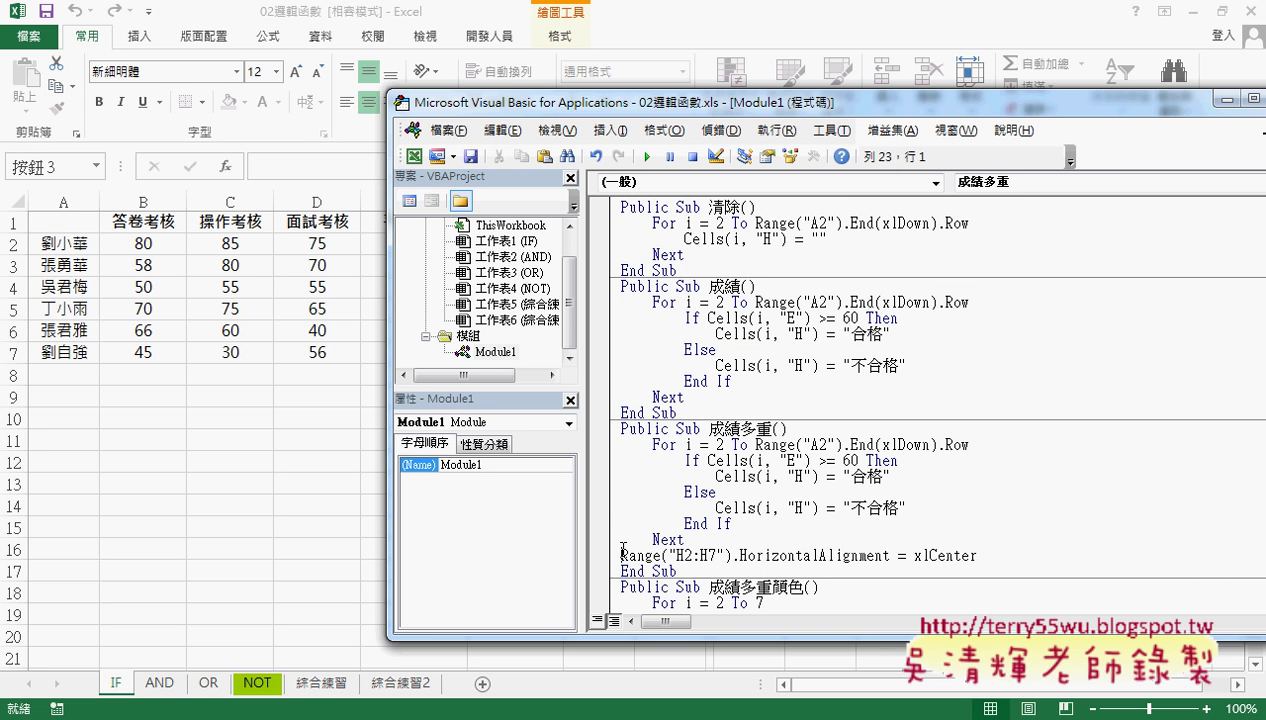
pyautogui.press('Tab')
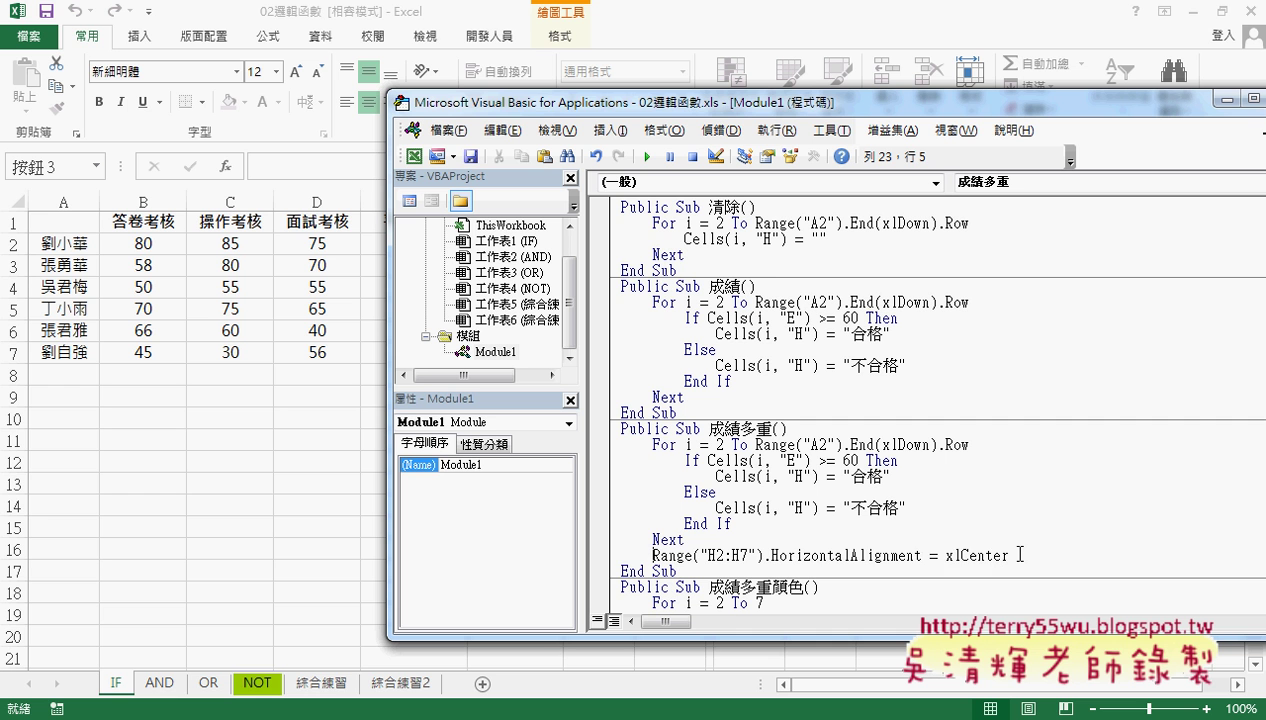
pyautogui.moveTo(1010, 556); pyautogui.dragTo(617, 556)
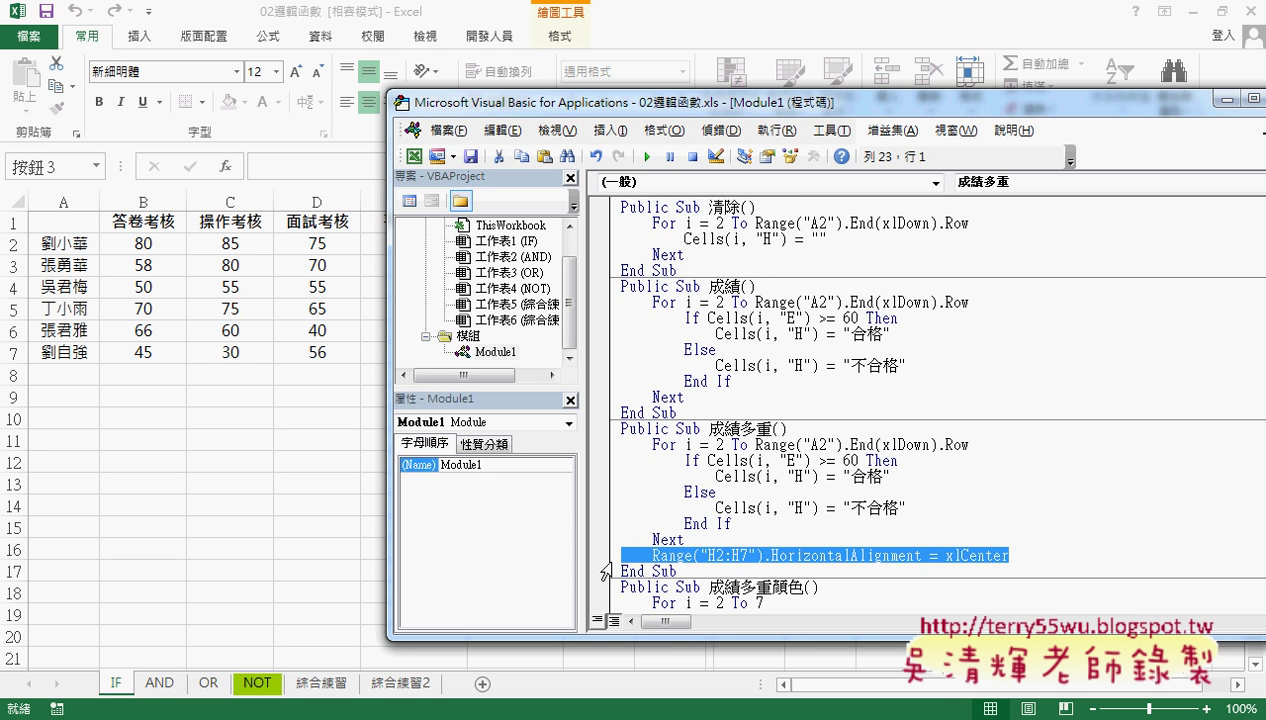
pyautogui.press('Delete')
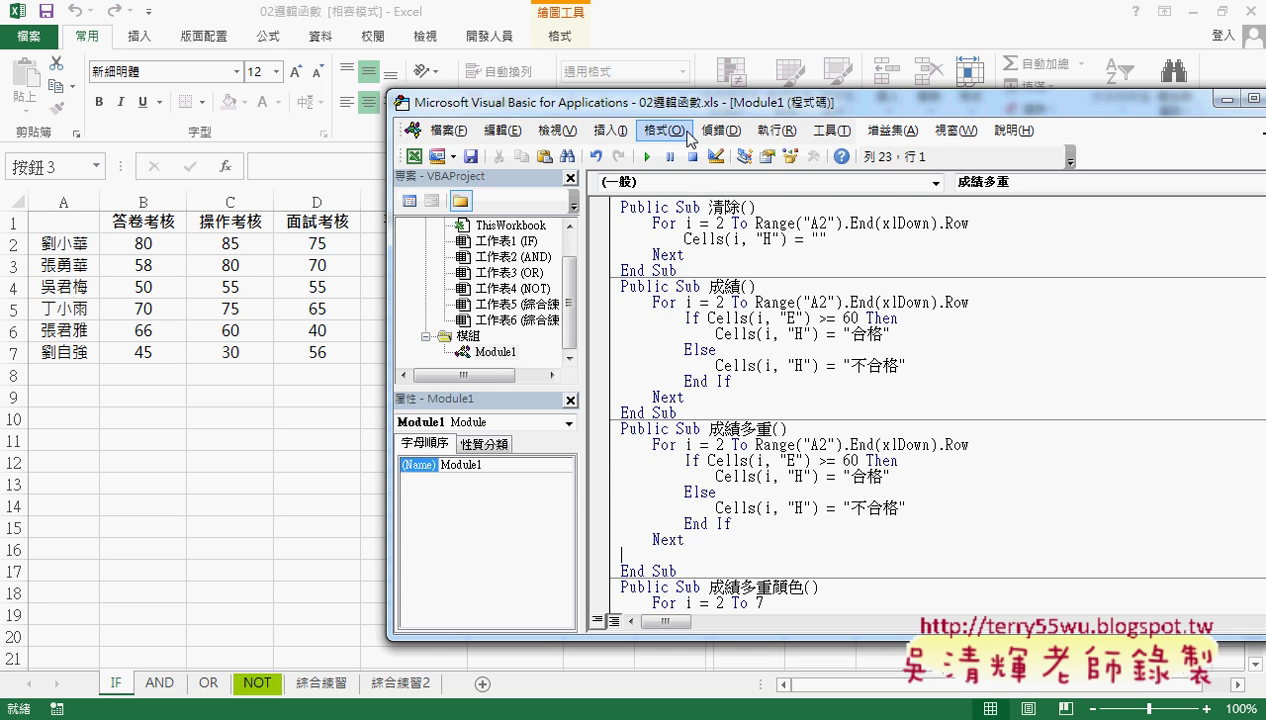
pyautogui.moveTo(690, 111)
pyautogui.mouseDown()
pyautogui.moveTo(687, 180)
pyautogui.moveTo(575, 293)
pyautogui.mouseUp()
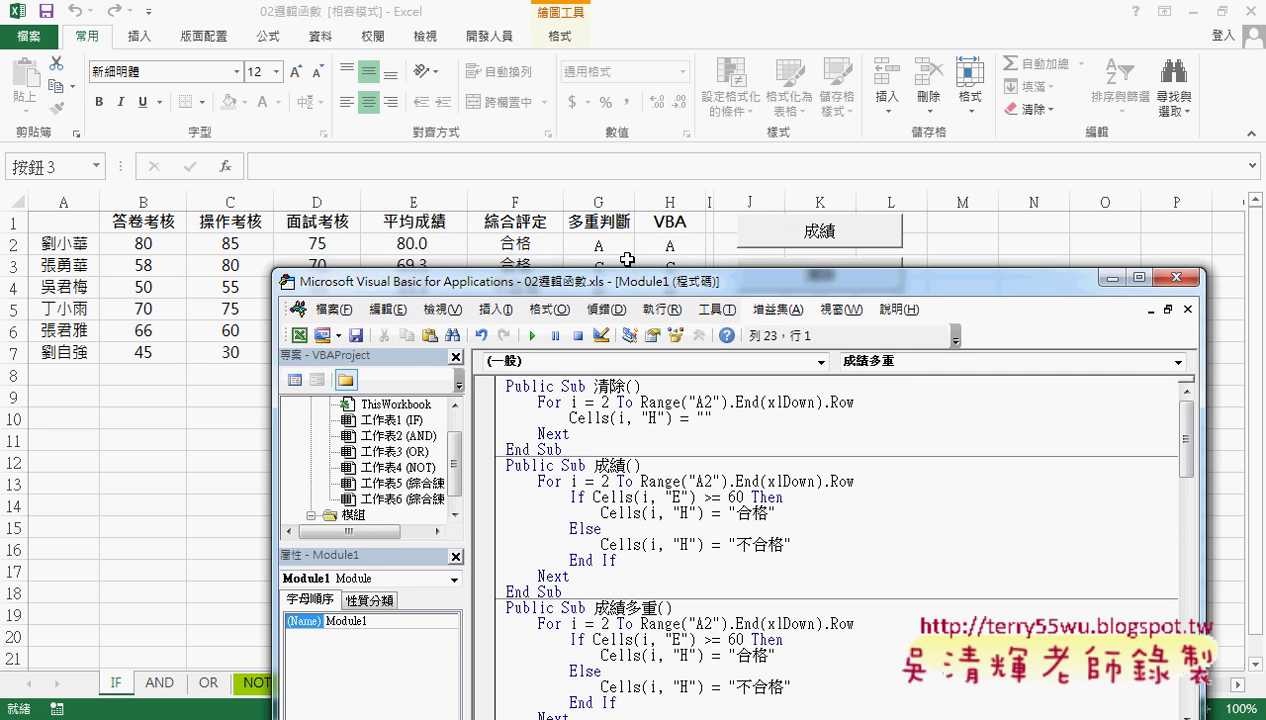
pyautogui.moveTo(660, 282); pyautogui.dragTo(681, 164)
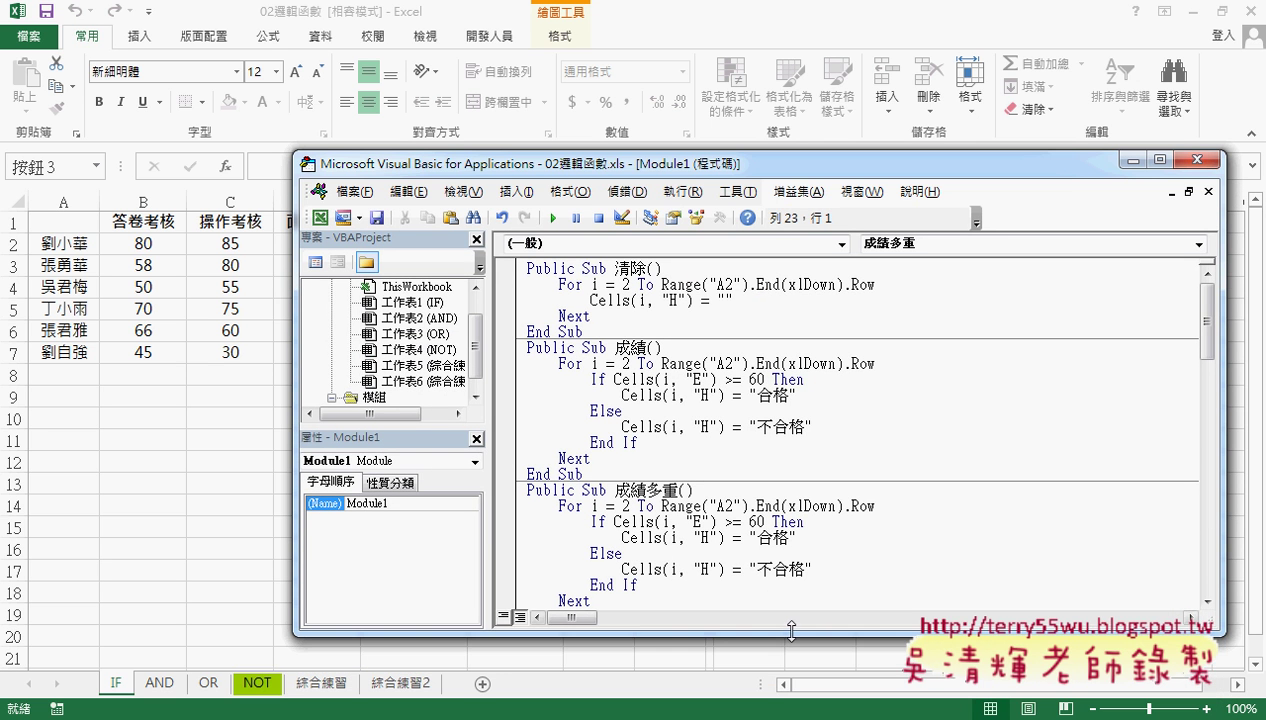
pyautogui.moveTo(783, 636); pyautogui.dragTo(781, 664)
pyautogui.scroll(-1, 848, 550)
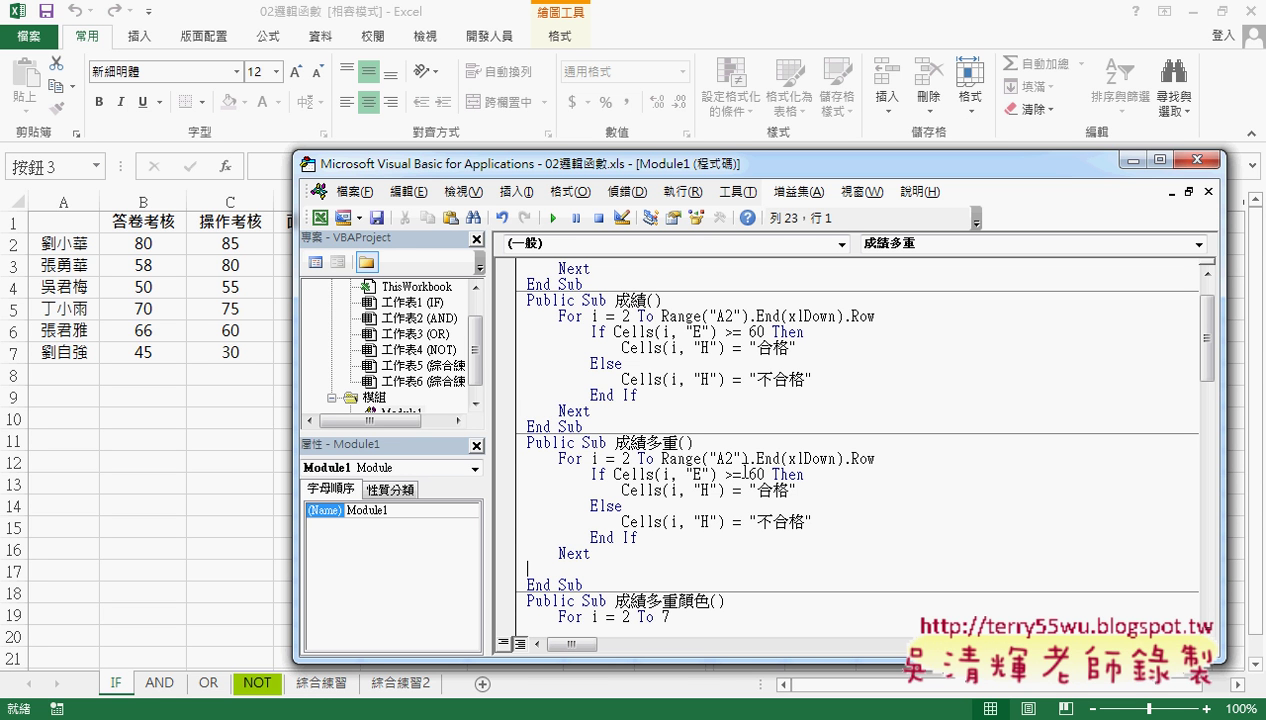
# Change the loop's threshold from 60 to 80 and its result from 合格 to "A".
pyautogui.moveTo(748, 474); pyautogui.dragTo(756, 476)
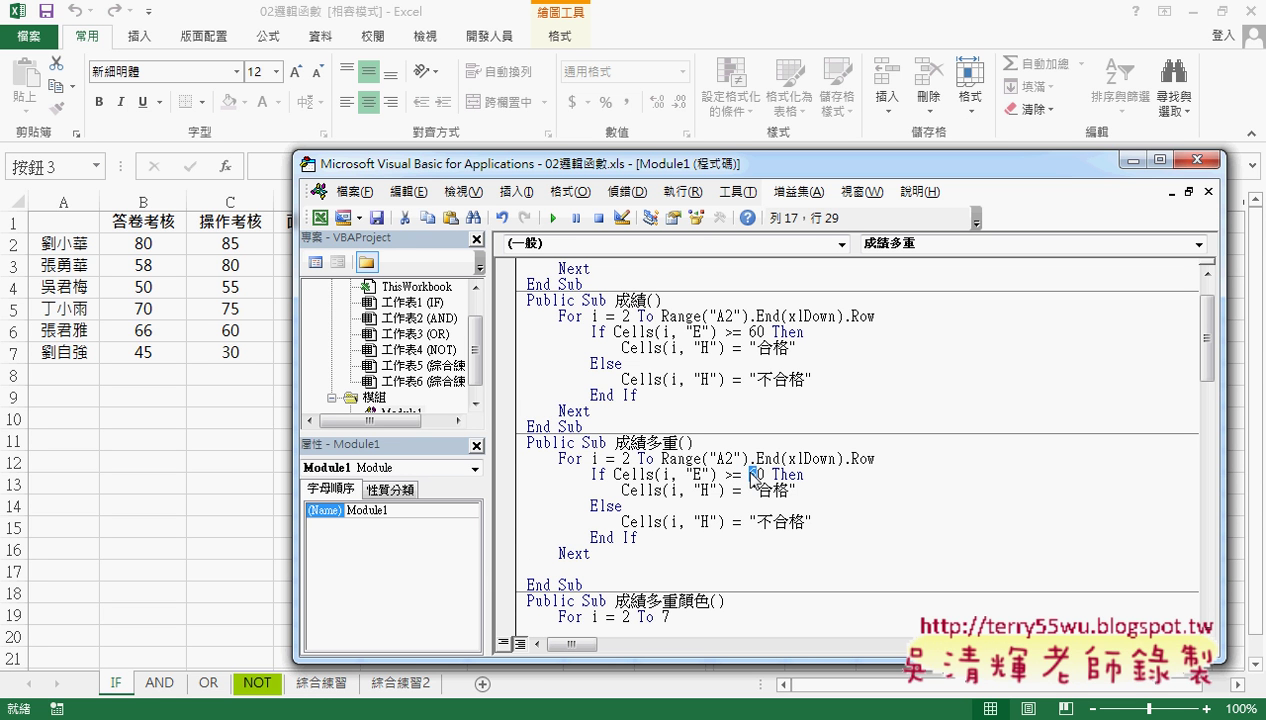
pyautogui.write('8')
pyautogui.moveTo(756, 490); pyautogui.dragTo(789, 490)
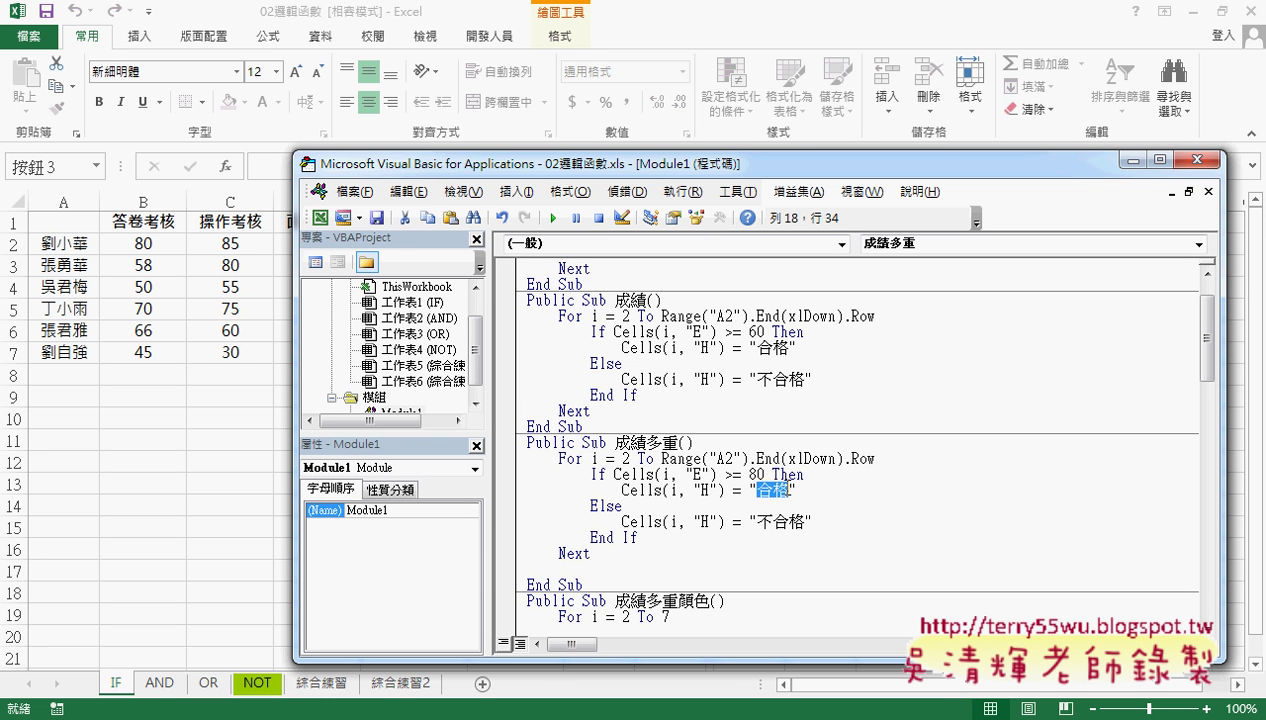
pyautogui.write('A')
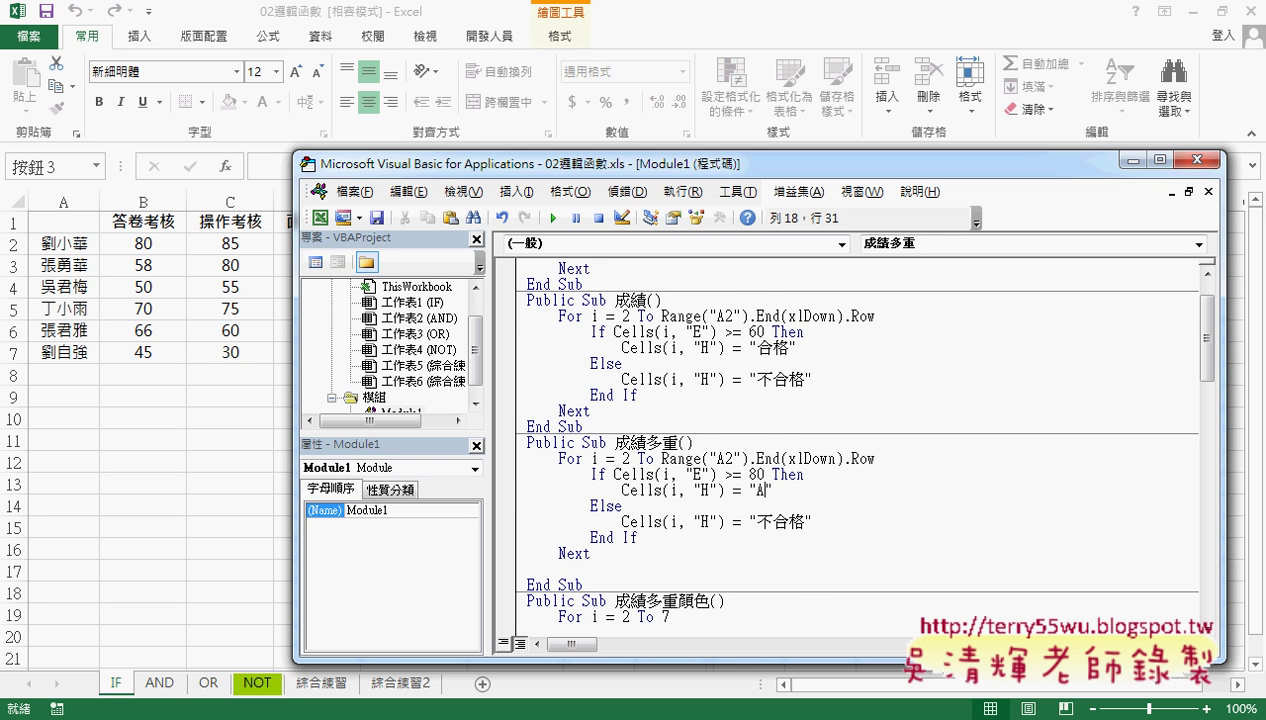
pyautogui.scroll(-2, 795, 487)
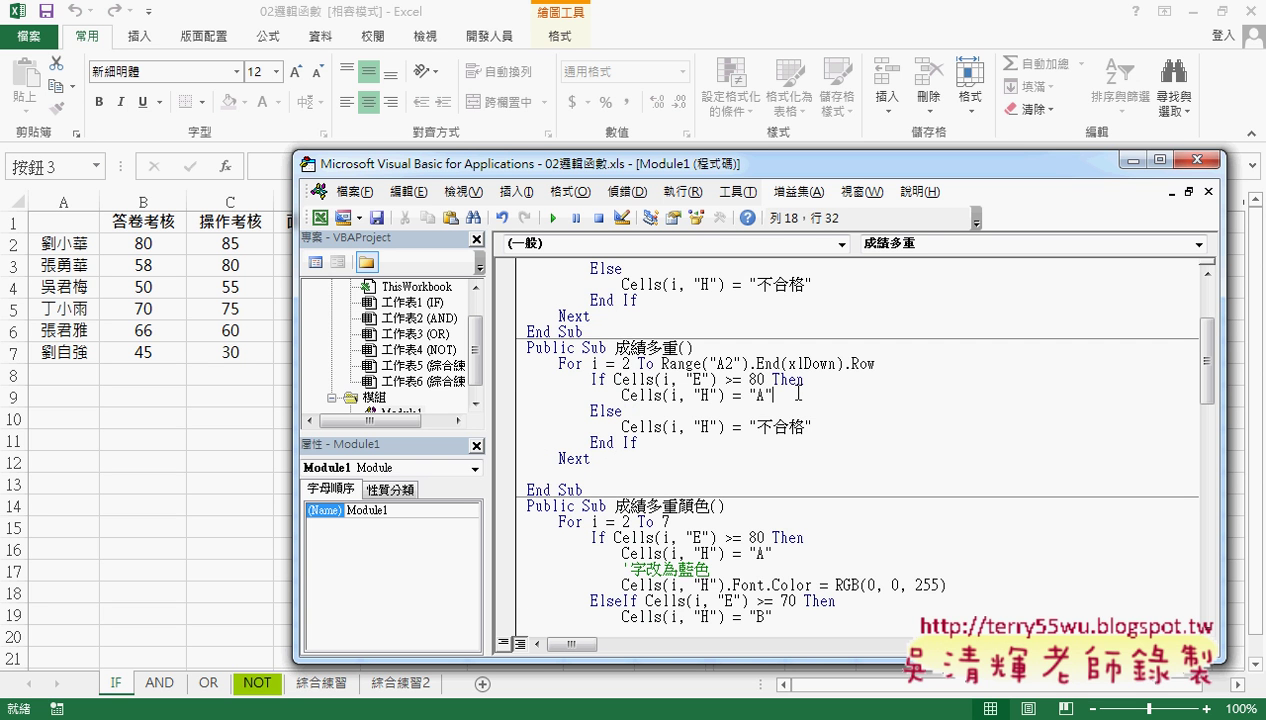
pyautogui.moveTo(772, 395); pyautogui.dragTo(512, 381)
pyautogui.hotkey('ctrl', 'c')
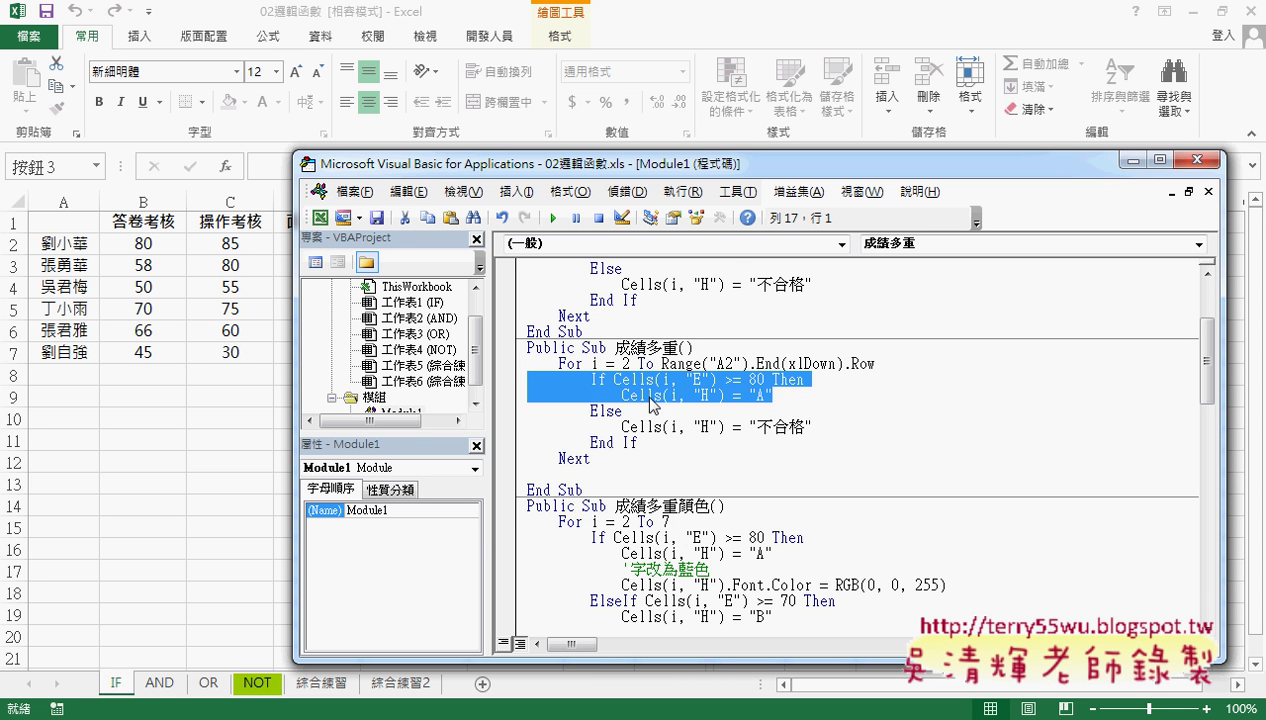
# Paste a copy of the 80/A condition below the A line and turn its If into ElseIf.
pyautogui.click(786, 395)
pyautogui.press('Return')
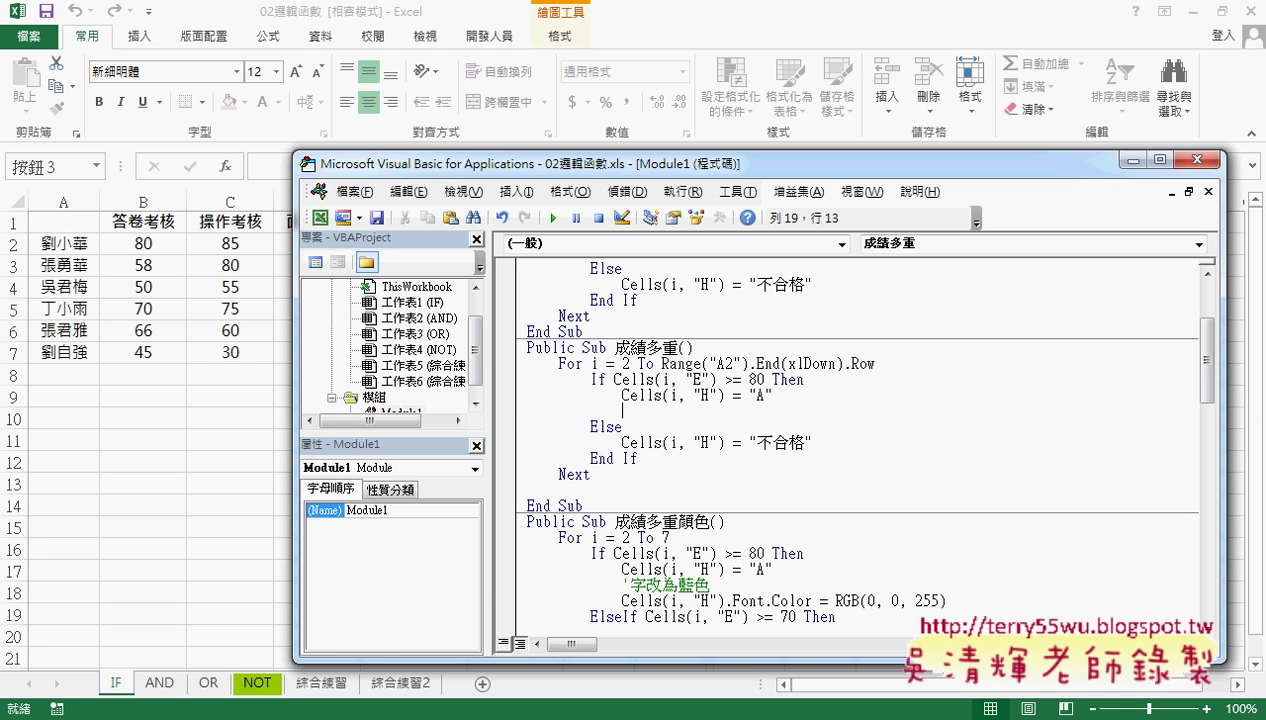
pyautogui.press('BackSpace')
pyautogui.press('BackSpace')
pyautogui.press('BackSpace')
pyautogui.hotkey('ctrl', 'v')
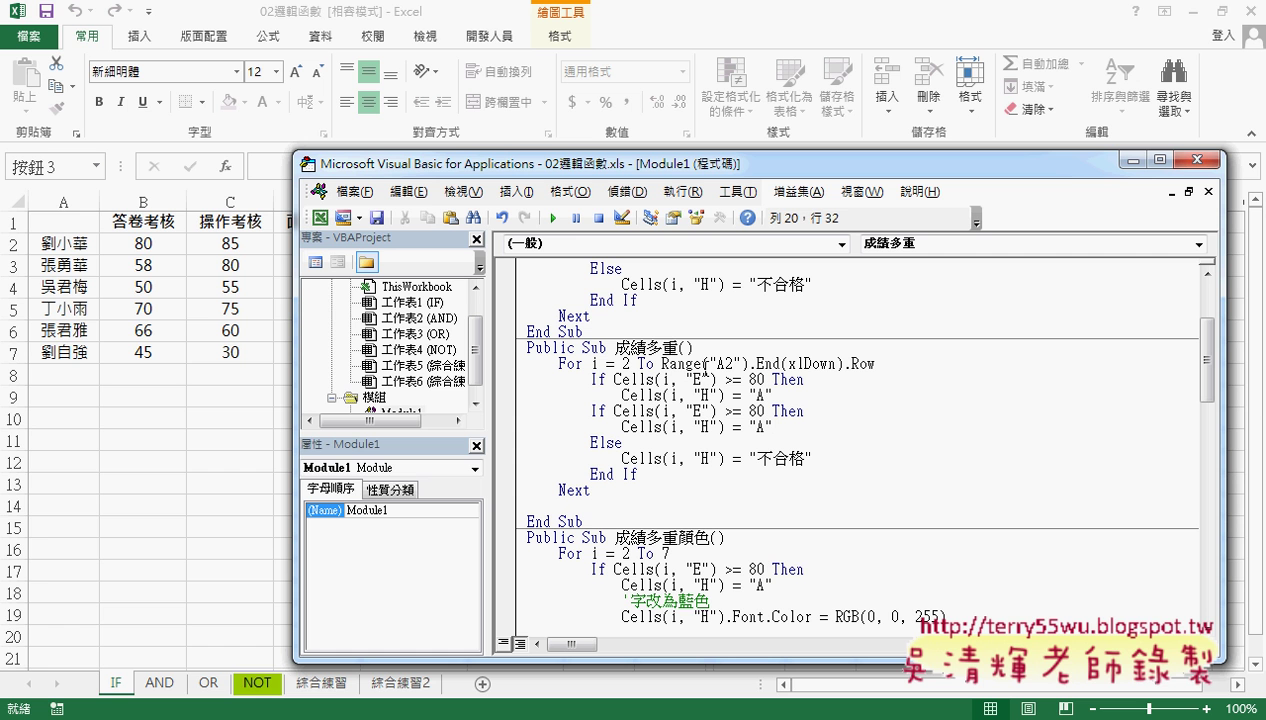
pyautogui.doubleClick(596, 380)
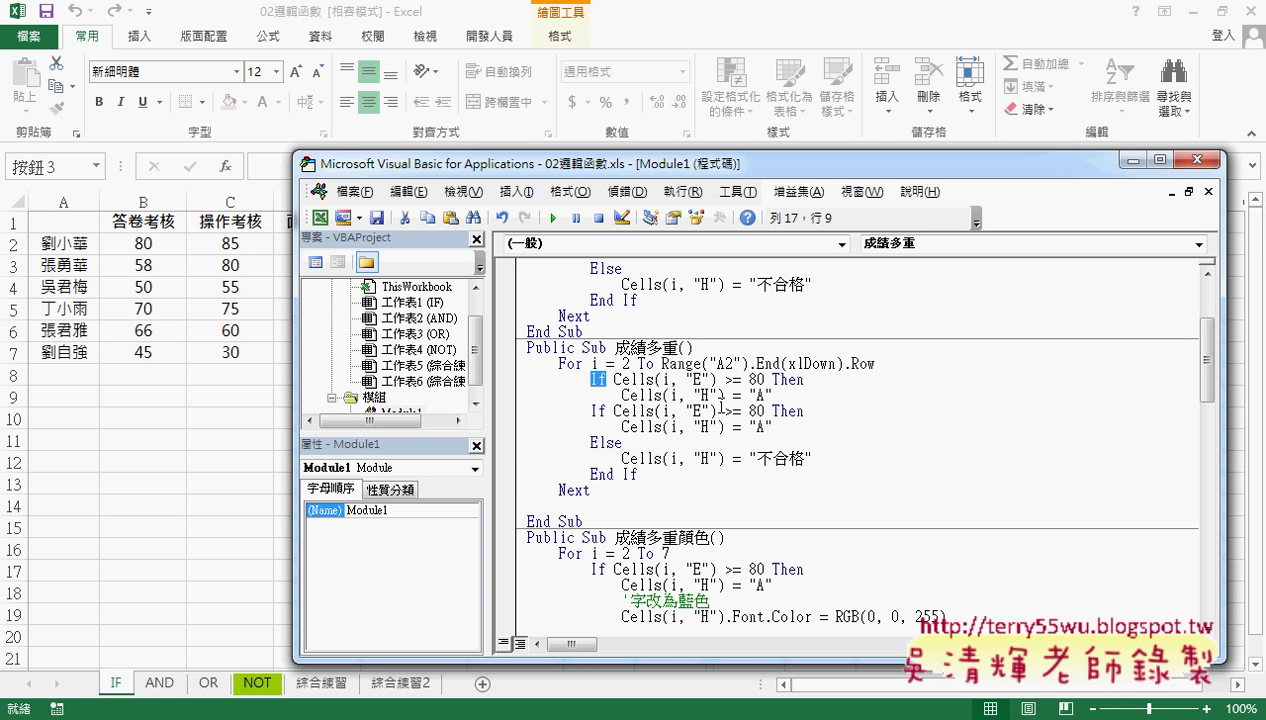
pyautogui.press('Down')
pyautogui.press('Down')
pyautogui.write('e')
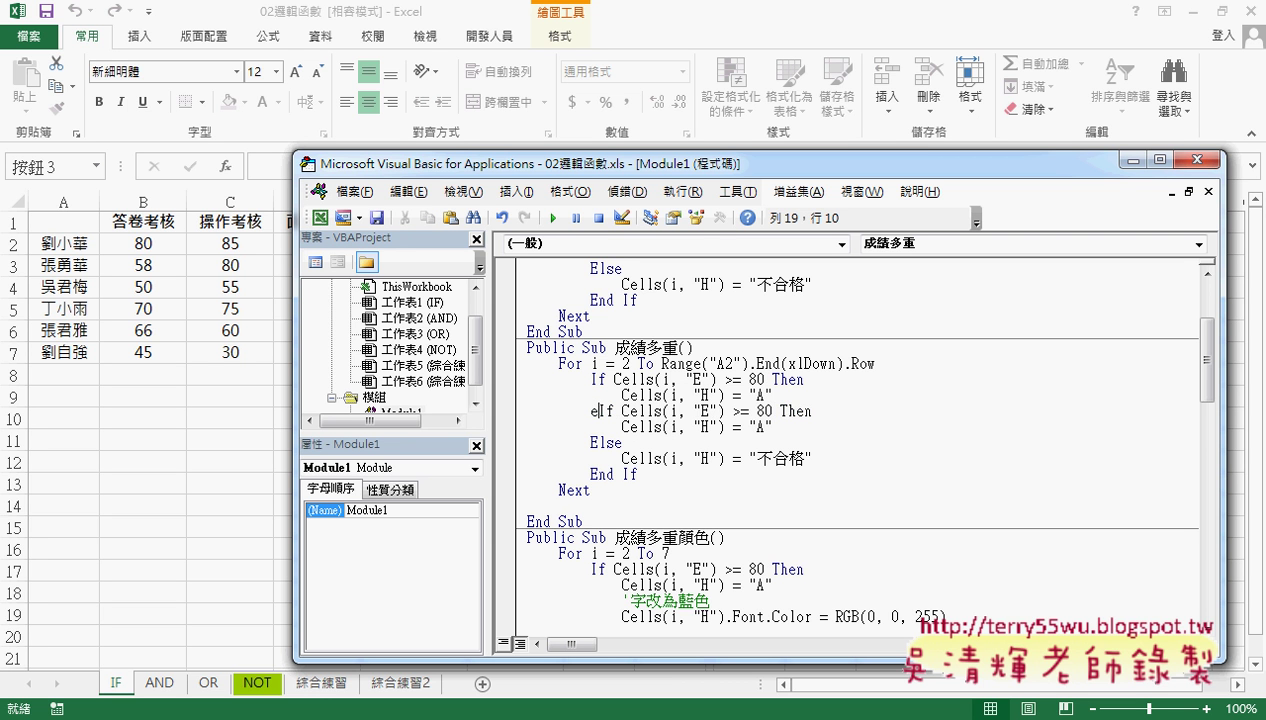
pyautogui.write('lse')
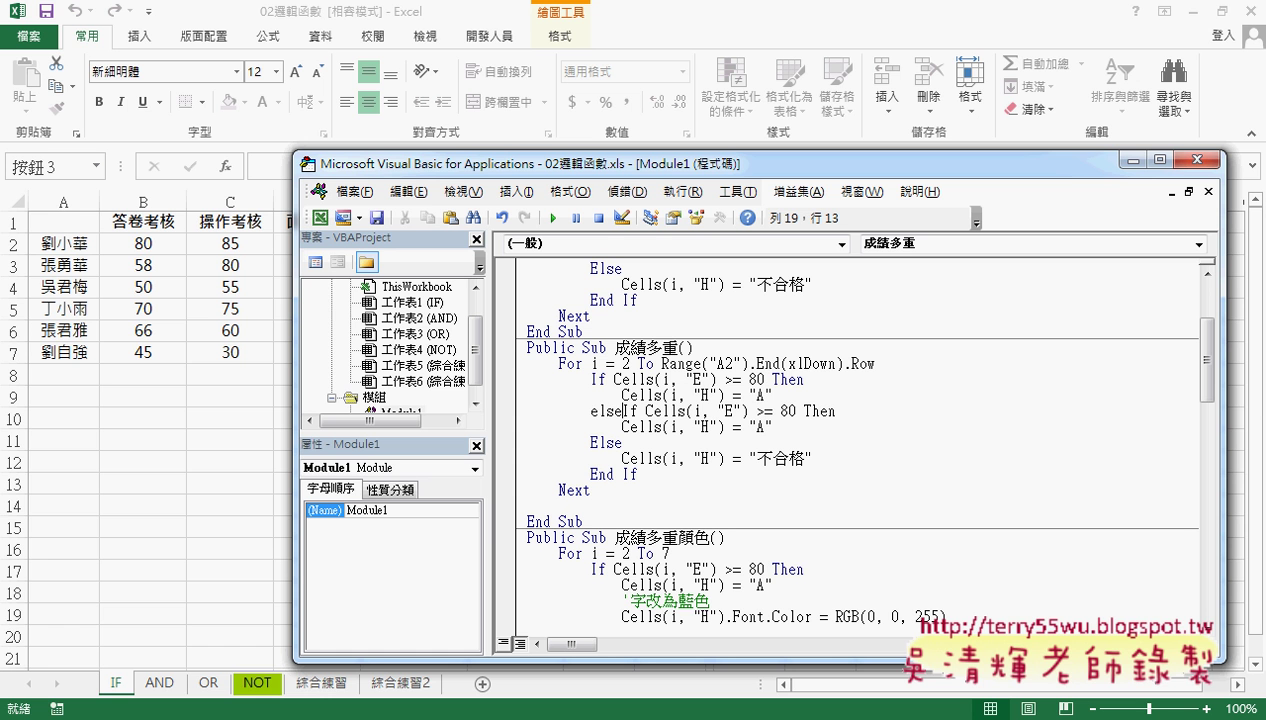
# Change the ElseIf threshold from 80 to 70 and its grade from A to B.
pyautogui.click(787, 411)
pyautogui.moveTo(787, 411); pyautogui.dragTo(781, 413)
pyautogui.write('7')
pyautogui.click(766, 428)
pyautogui.moveTo(766, 428); pyautogui.dragTo(758, 430)
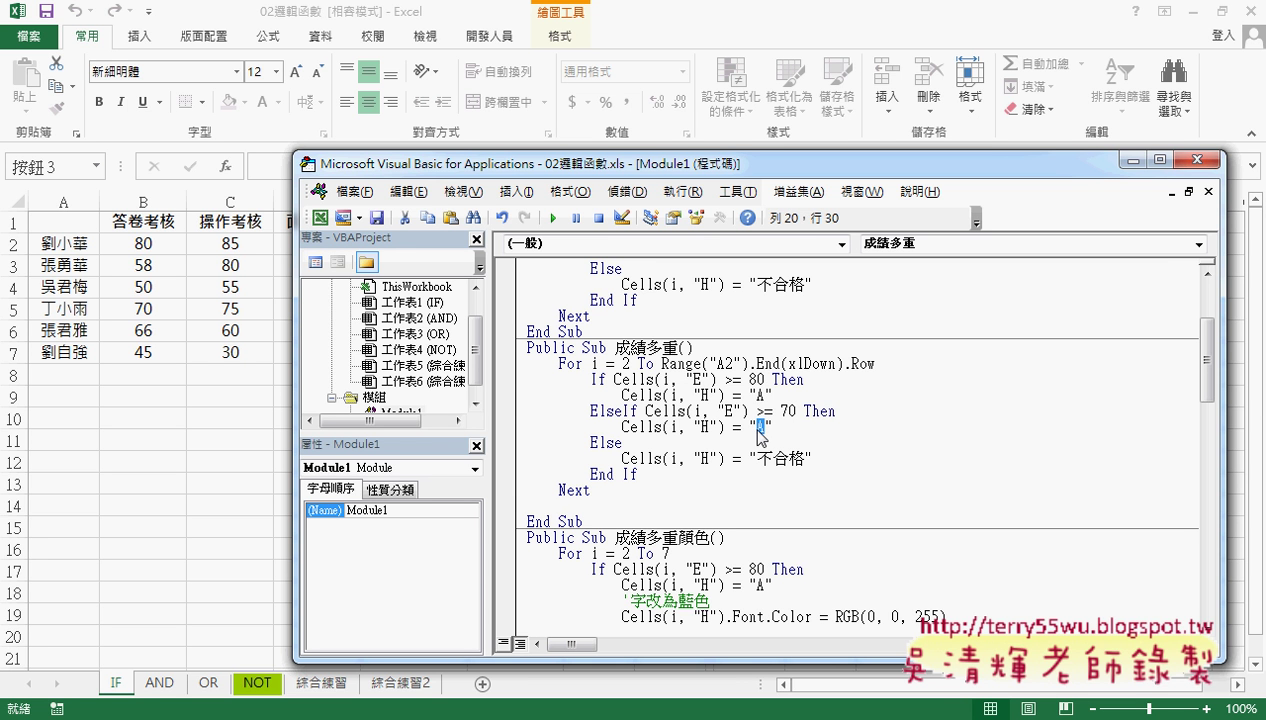
pyautogui.write('B')
pyautogui.moveTo(767, 428)
pyautogui.mouseDown()
pyautogui.moveTo(507, 429)
pyautogui.moveTo(488, 414)
pyautogui.mouseUp()
pyautogui.hotkey('ctrl', 'c')
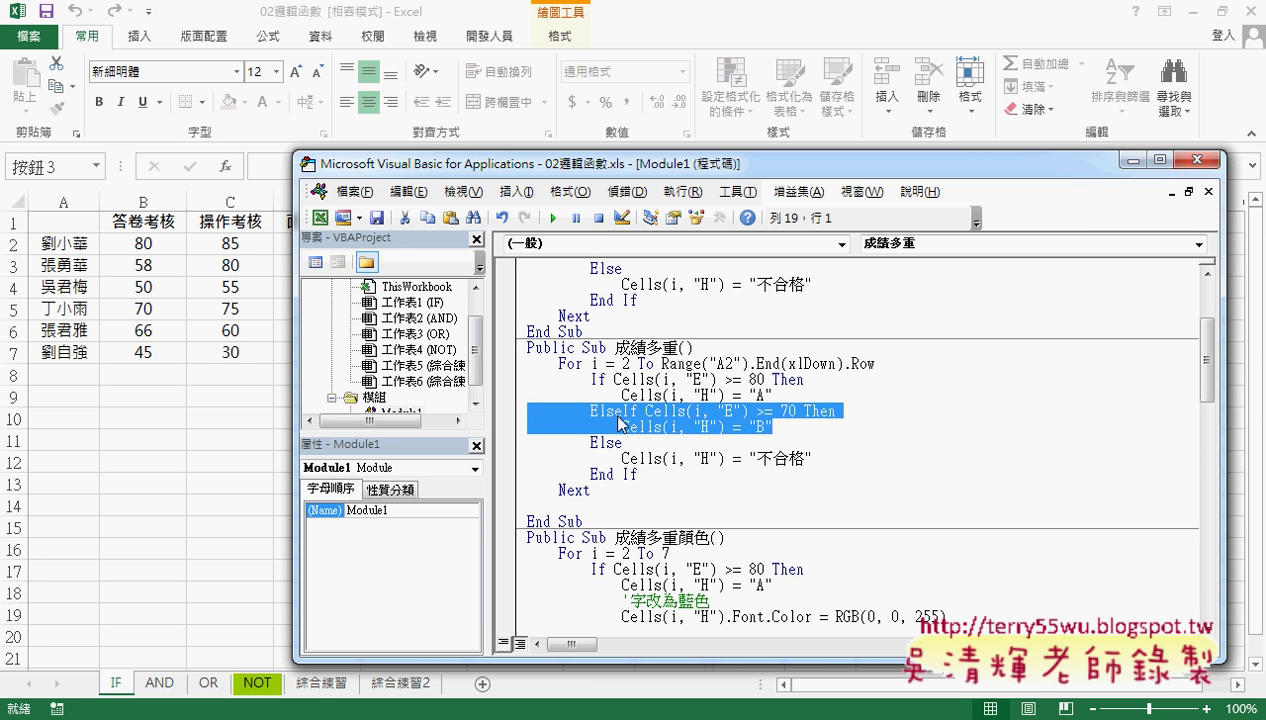
pyautogui.click(815, 431)
# Paste another ElseIf branch below the B line, with threshold 60 and grade "C".
pyautogui.press('Return')
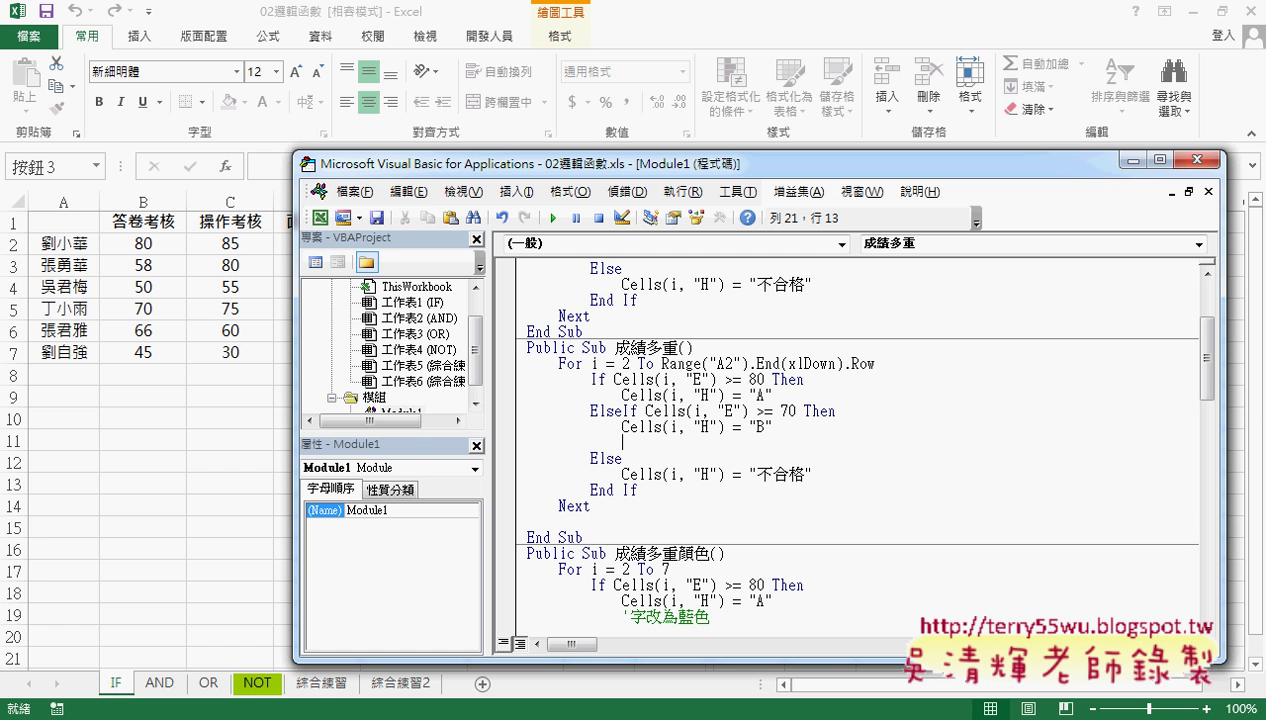
pyautogui.press('BackSpace')
pyautogui.press('BackSpace')
pyautogui.press('BackSpace')
pyautogui.hotkey('ctrl', 'v')
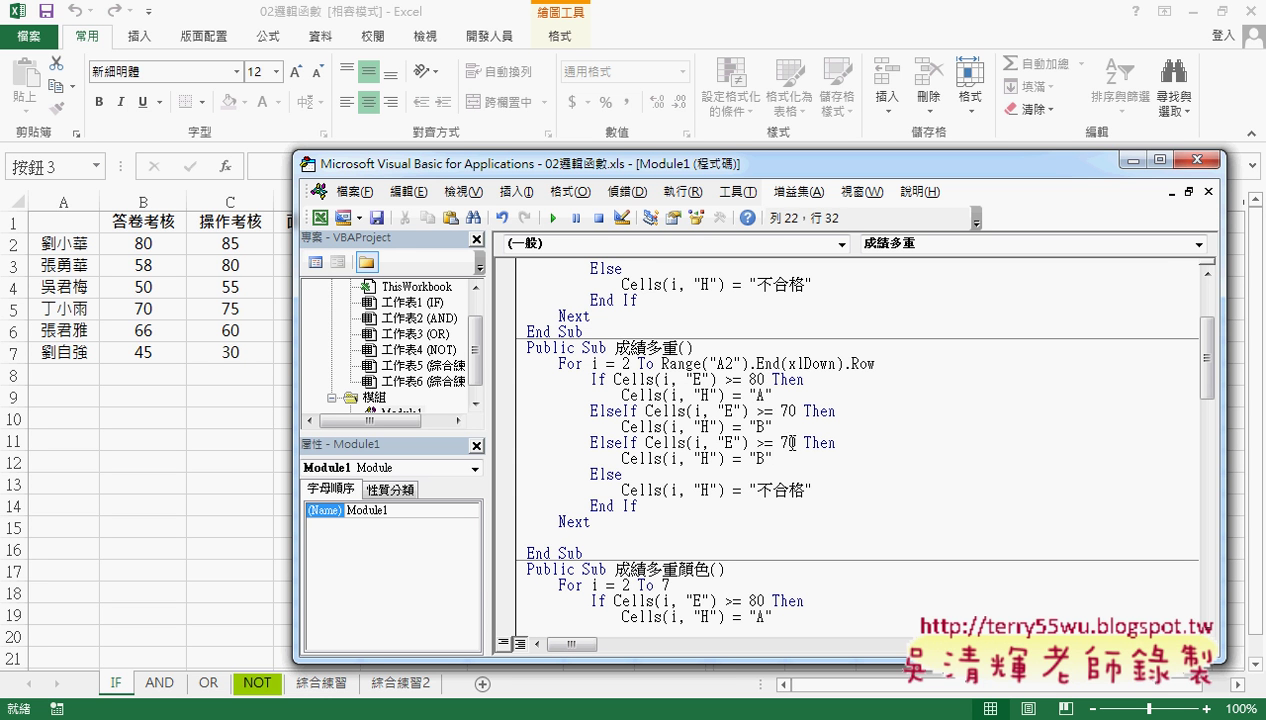
pyautogui.moveTo(787, 443); pyautogui.dragTo(780, 443)
pyautogui.write('6')
pyautogui.moveTo(768, 458); pyautogui.dragTo(758, 458)
pyautogui.write('C')
pyautogui.doubleClick(600, 381)
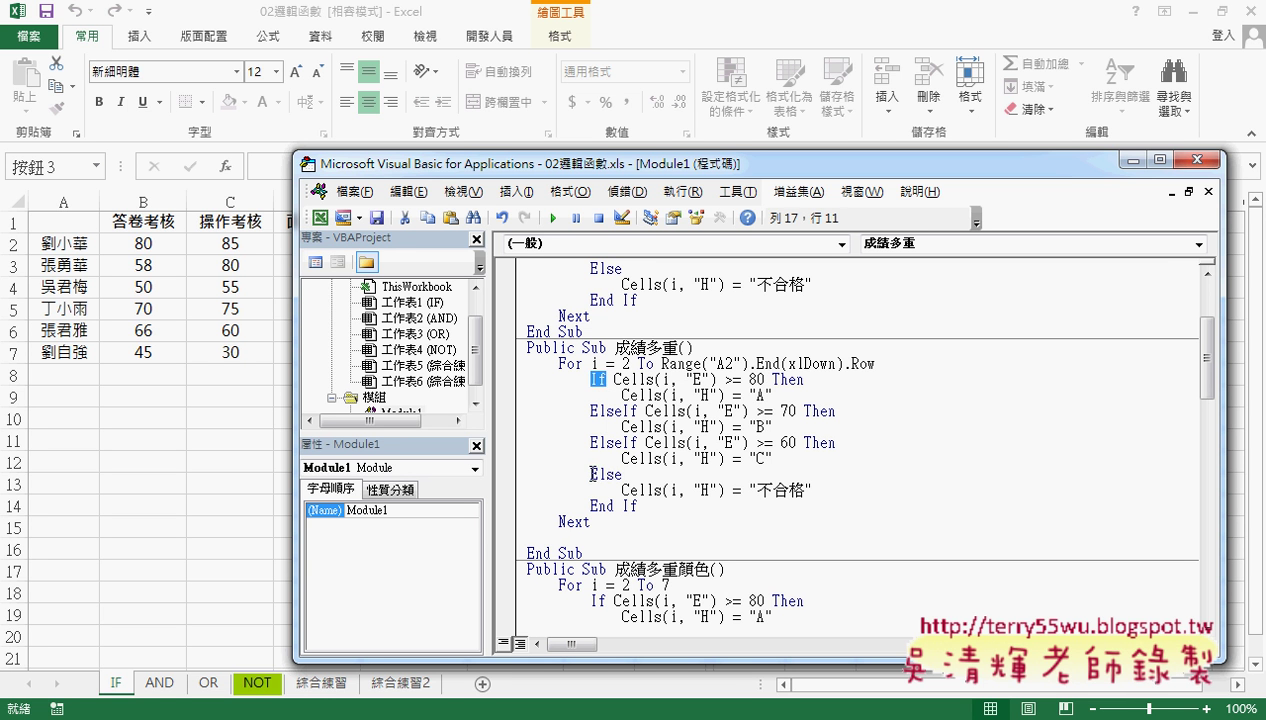
# Copy the Else keyword, then replace 不合格 in the Else branch with "D".
pyautogui.moveTo(590, 474); pyautogui.dragTo(621, 476)
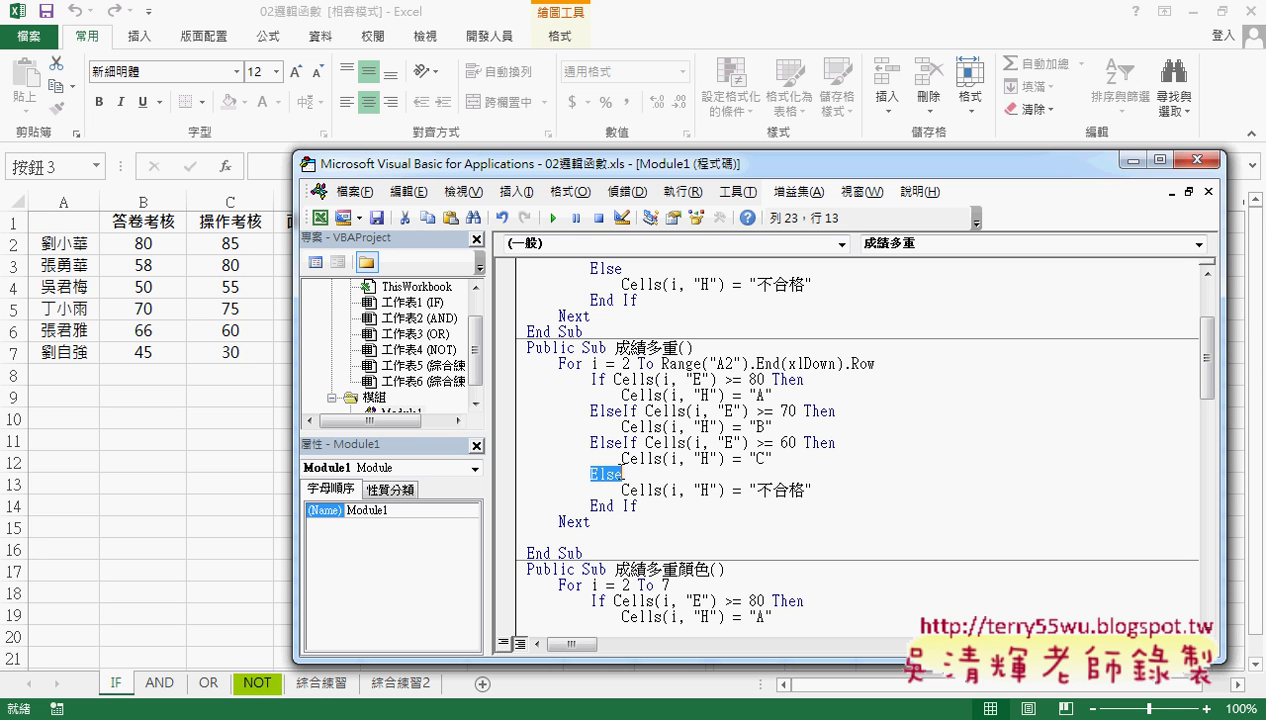
pyautogui.hotkey('ctrl', 'c')
pyautogui.moveTo(756, 490); pyautogui.dragTo(804, 496)
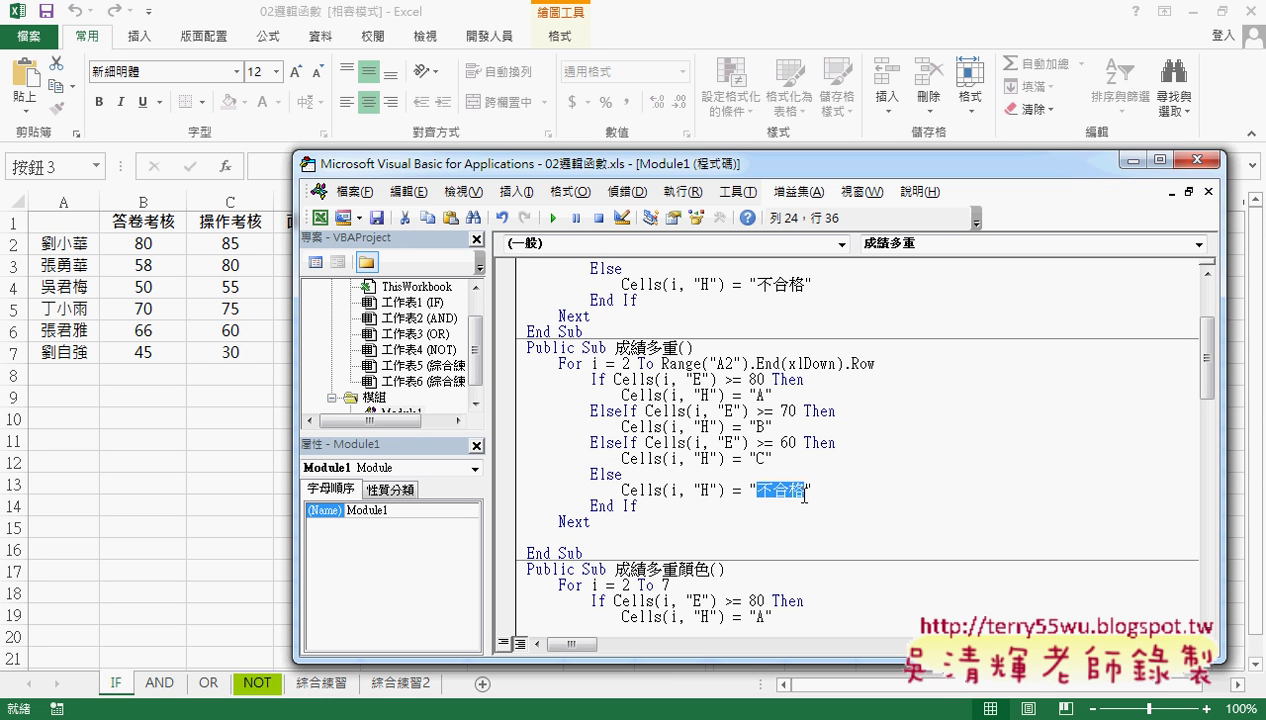
pyautogui.write('D')
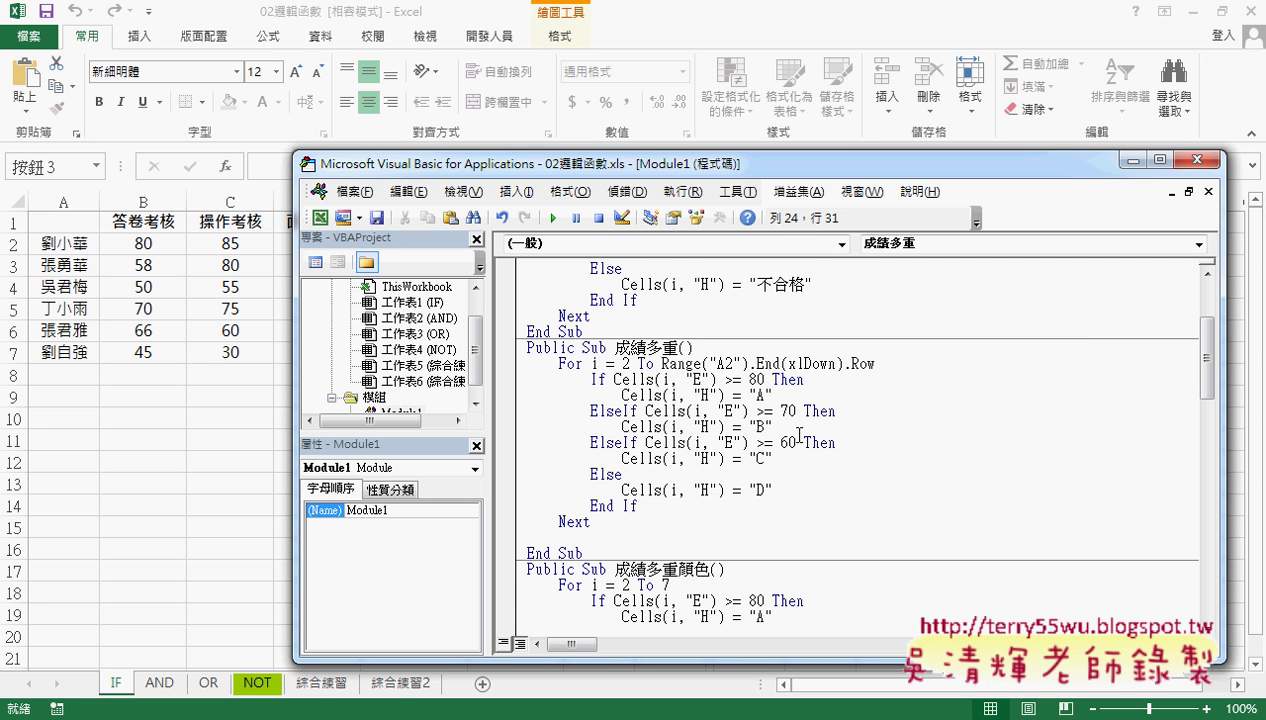
pyautogui.scroll(1, 792, 440)
# Review the 成績 and 成績多重 Subs, then minimize the VBA editor.
pyautogui.moveTo(724, 164); pyautogui.dragTo(650, 109)
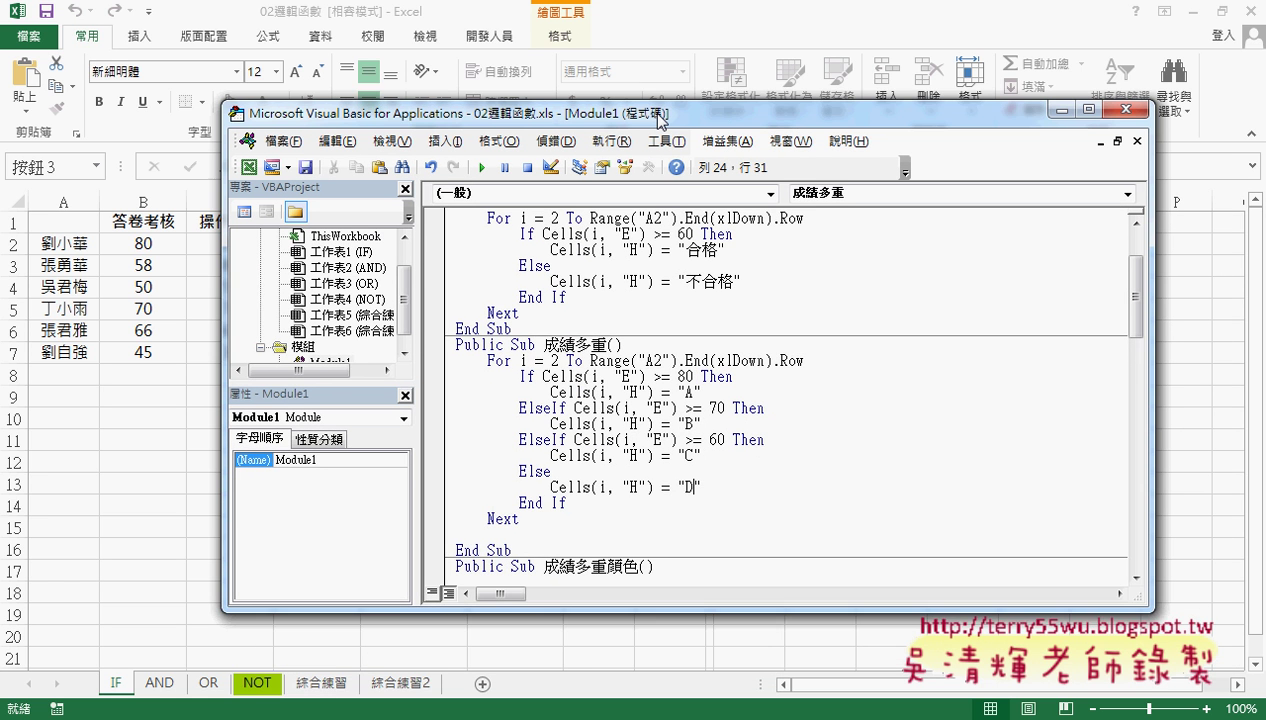
pyautogui.moveTo(696, 602); pyautogui.dragTo(696, 674)
pyautogui.scroll(1, 526, 376)
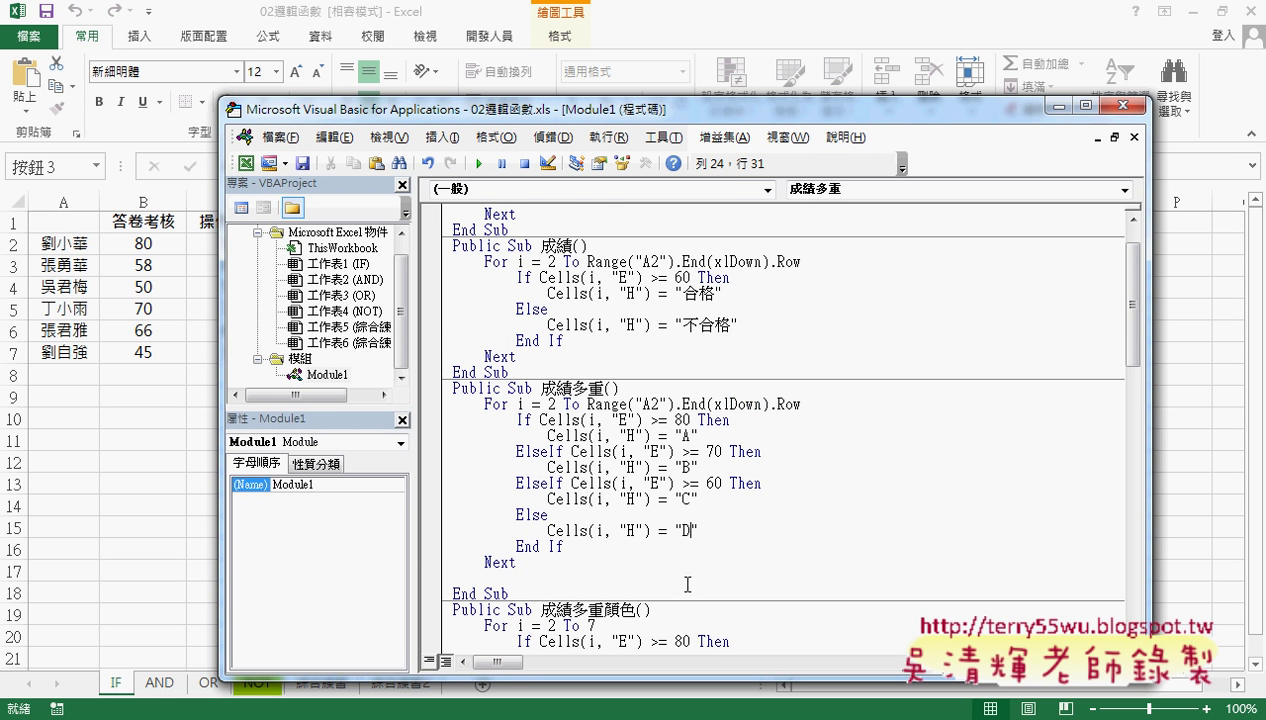
pyautogui.moveTo(526, 376); pyautogui.dragTo(448, 245)
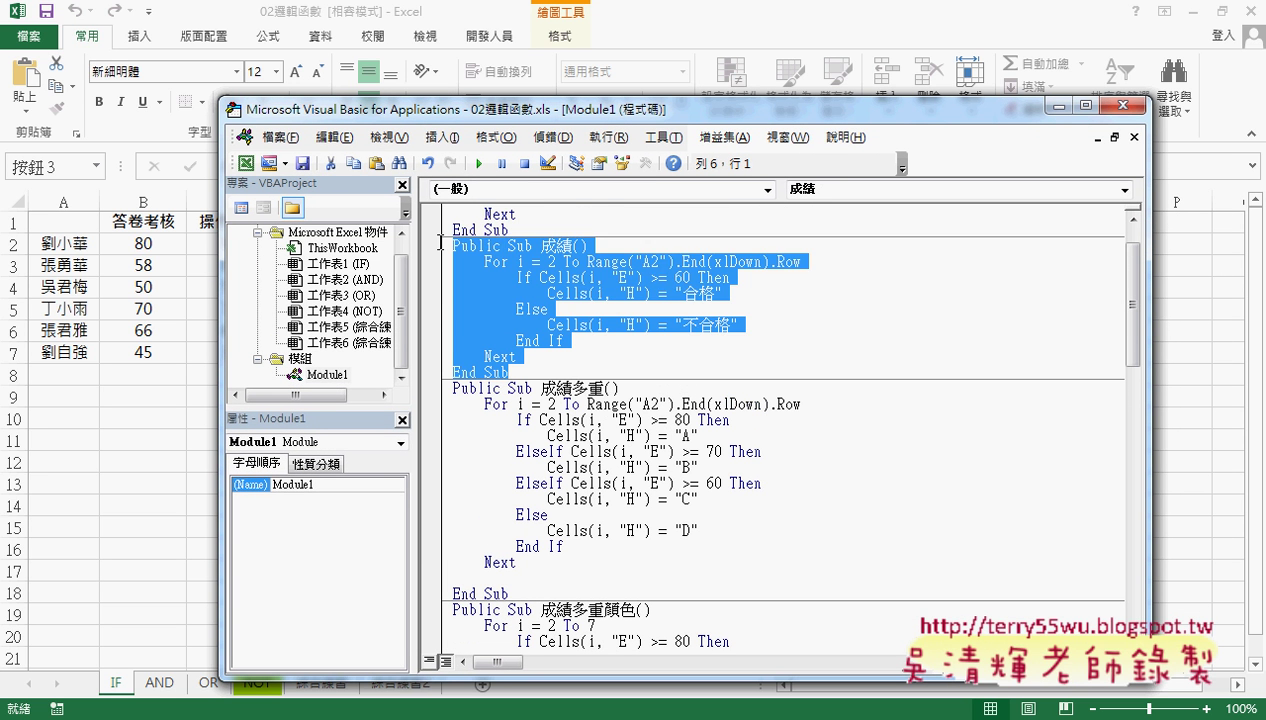
pyautogui.moveTo(571, 388); pyautogui.dragTo(604, 388)
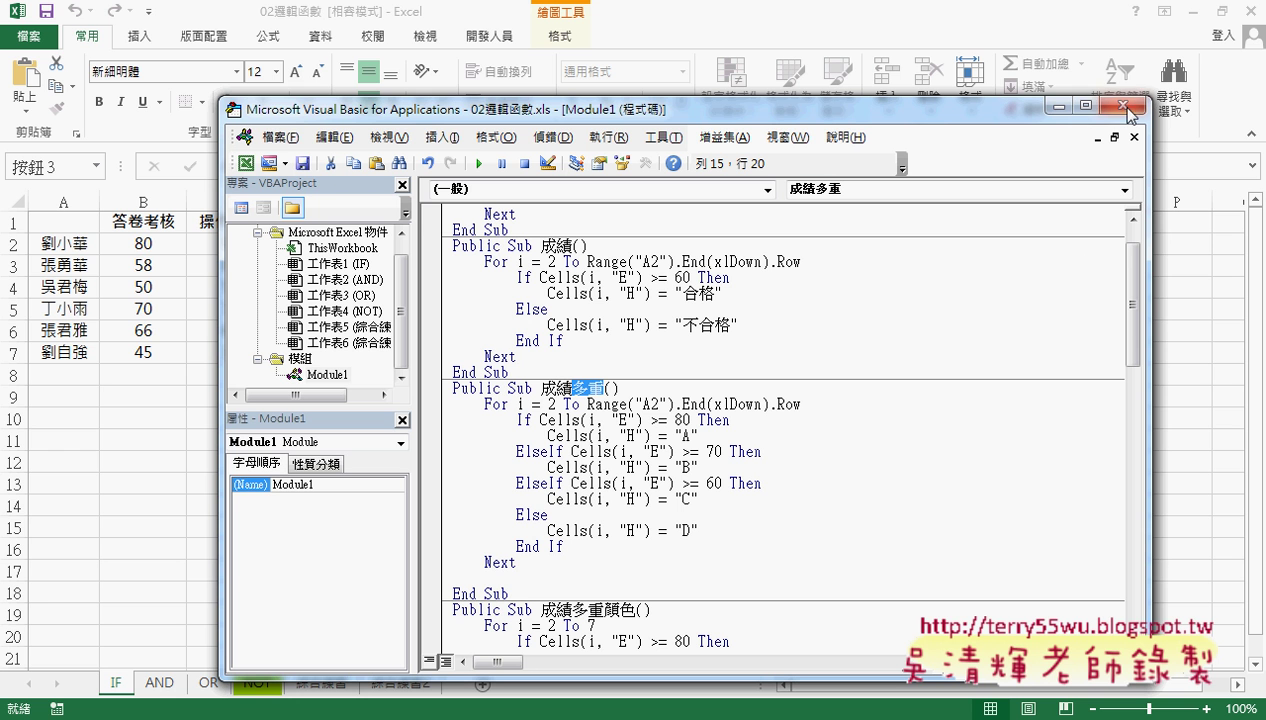
pyautogui.click(1056, 105)
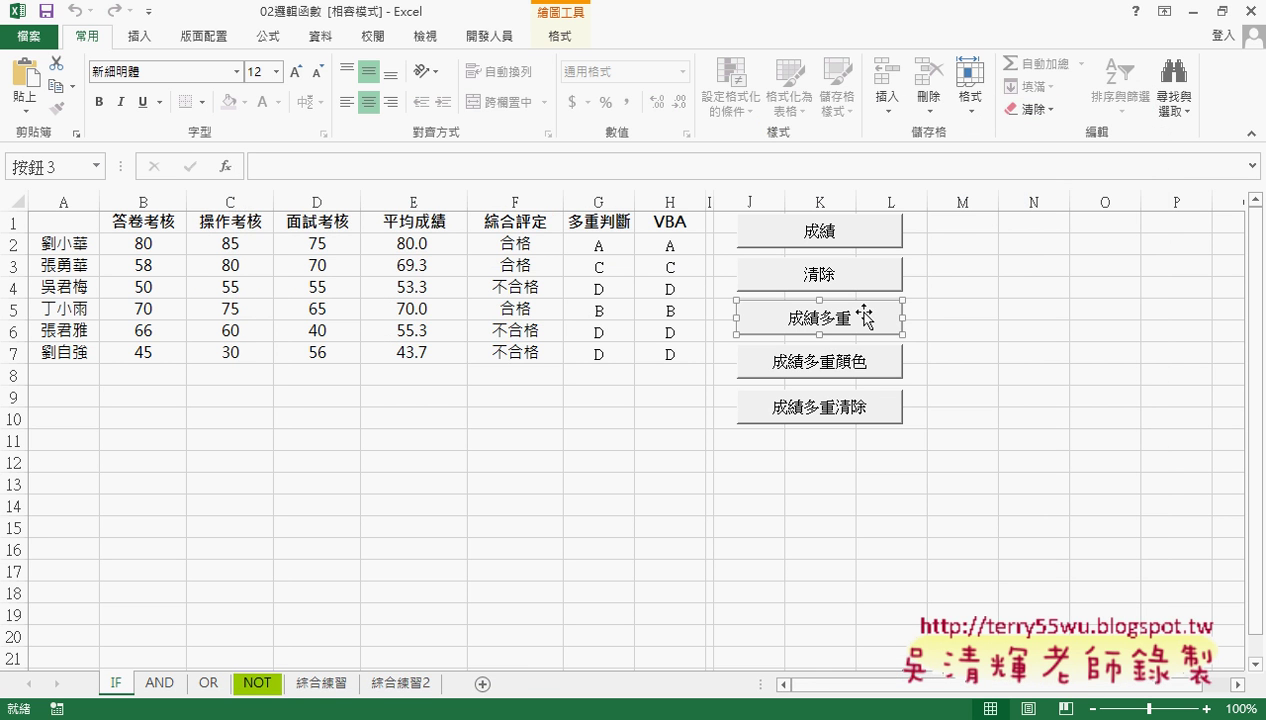
# Insert a Form Control button around M4:N5 and assign it the 成績多重 macro.
pyautogui.click(958, 311)
pyautogui.click(481, 40)
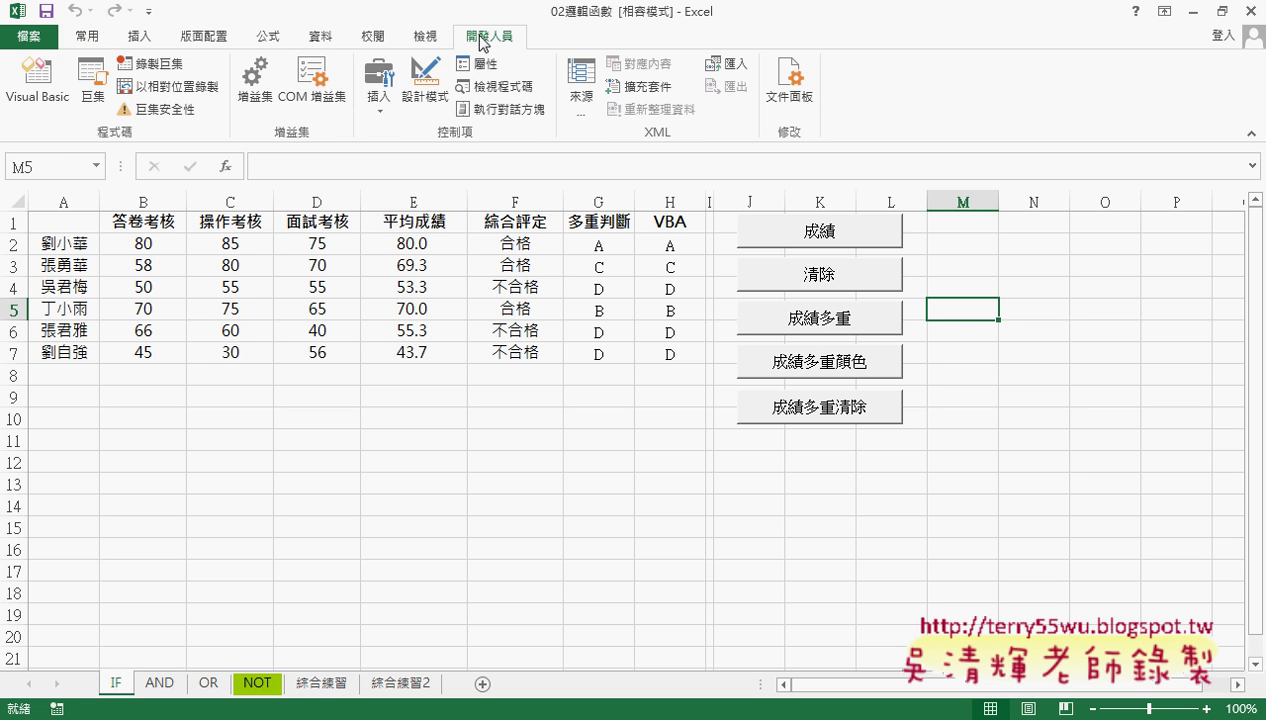
pyautogui.click(378, 90)
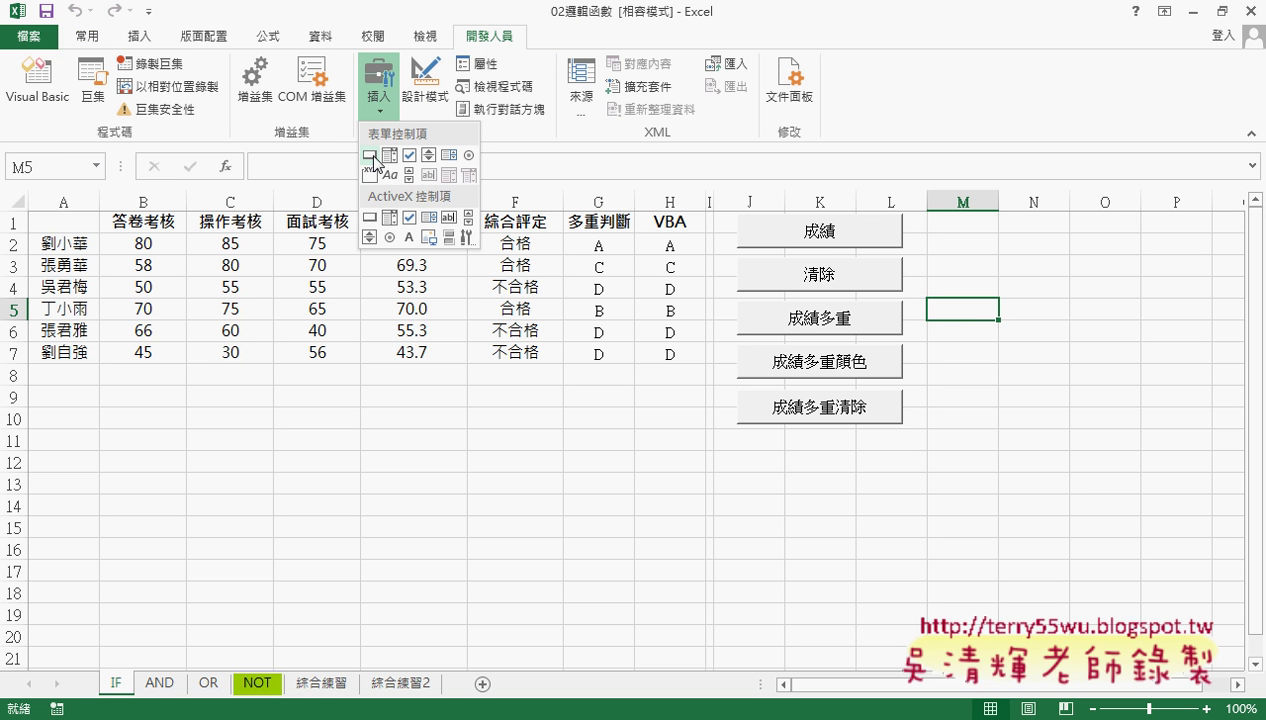
pyautogui.click(372, 157)
pyautogui.moveTo(965, 287); pyautogui.dragTo(1093, 325)
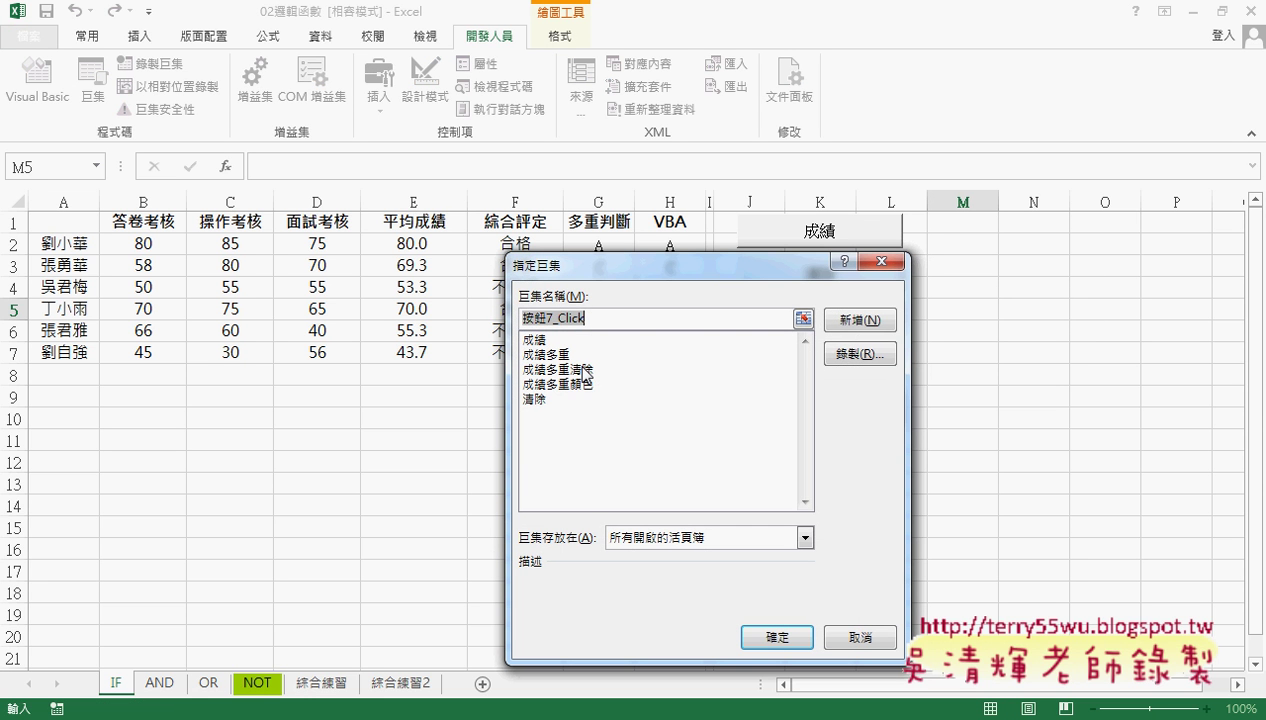
pyautogui.click(576, 354)
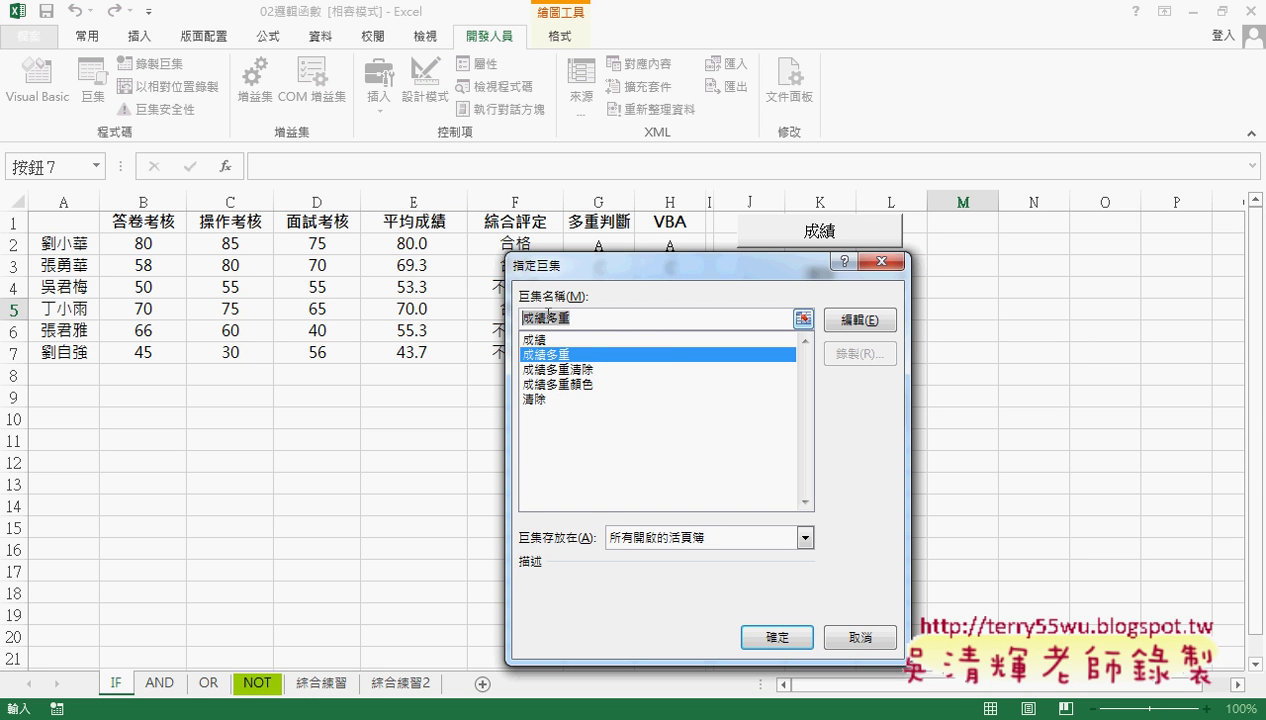
pyautogui.rightClick(551, 317)
pyautogui.click(575, 355)
pyautogui.click(777, 636)
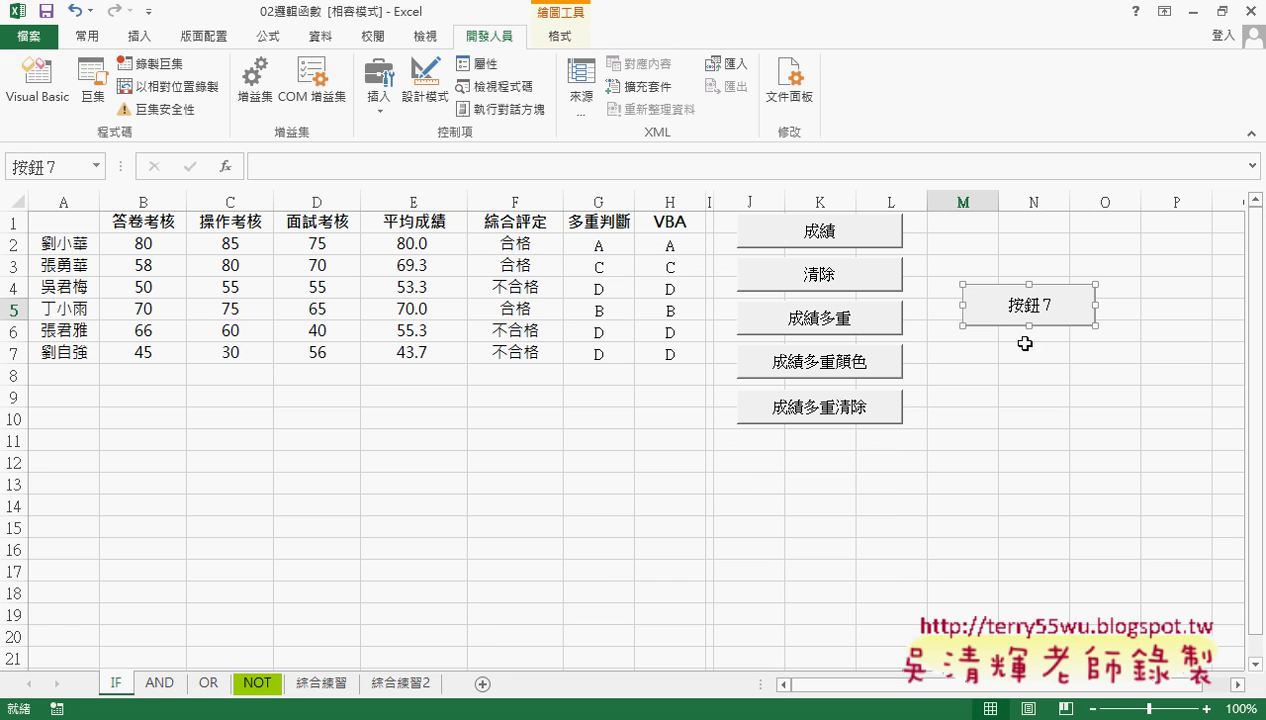
# Caption the new button 成績多重 and clear the grades from column H.
pyautogui.click(1013, 304)
pyautogui.press('Delete')
pyautogui.press('Delete')
pyautogui.press('Delete')
pyautogui.press('Delete')
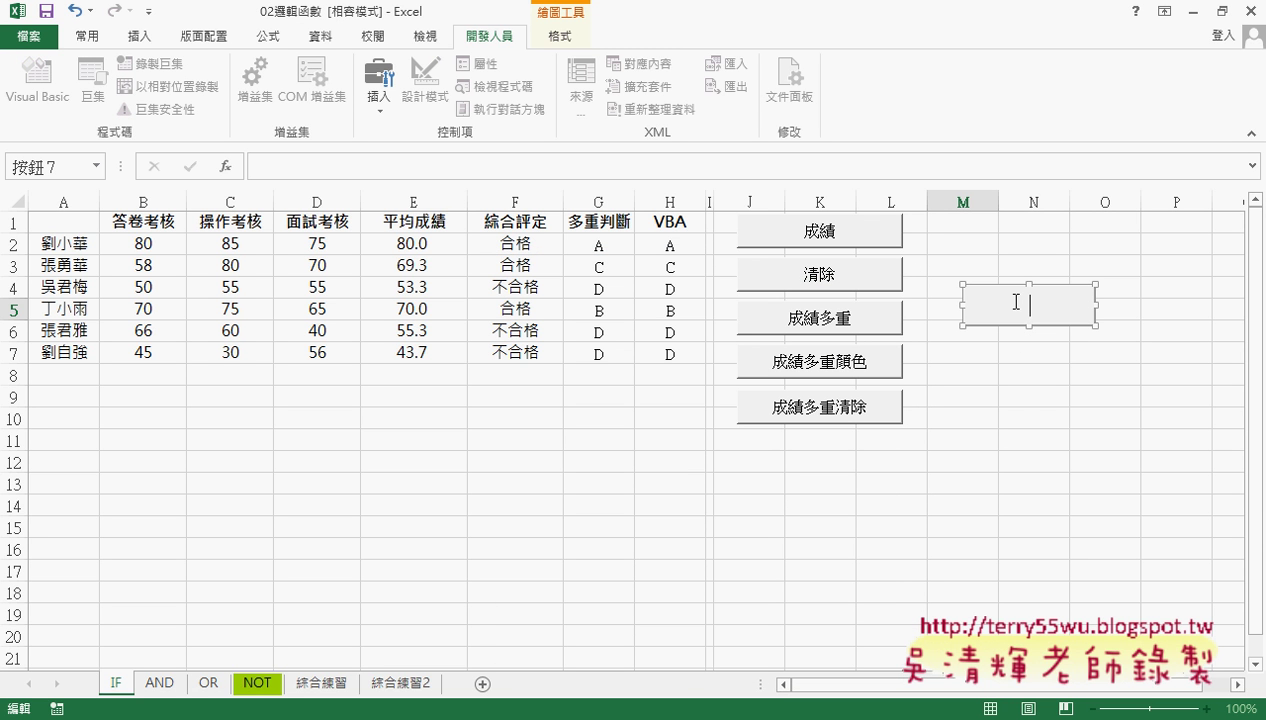
pyautogui.write('成績多重')
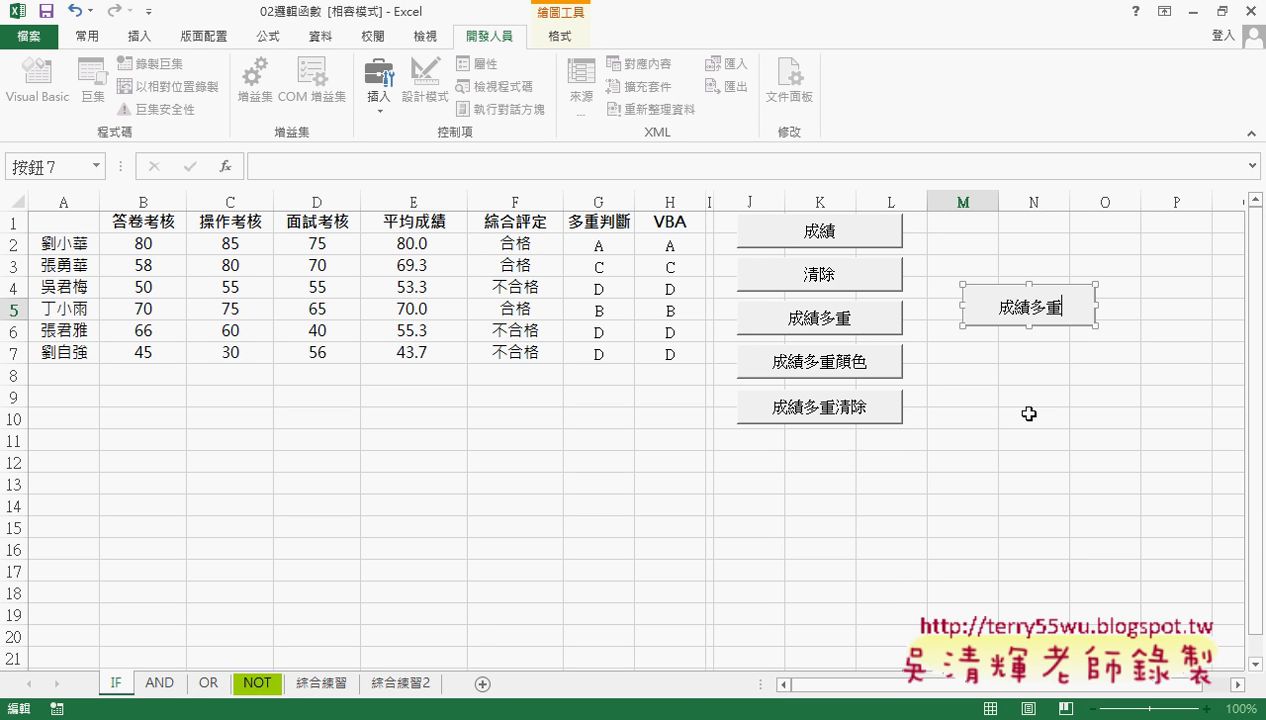
pyautogui.click(1029, 414)
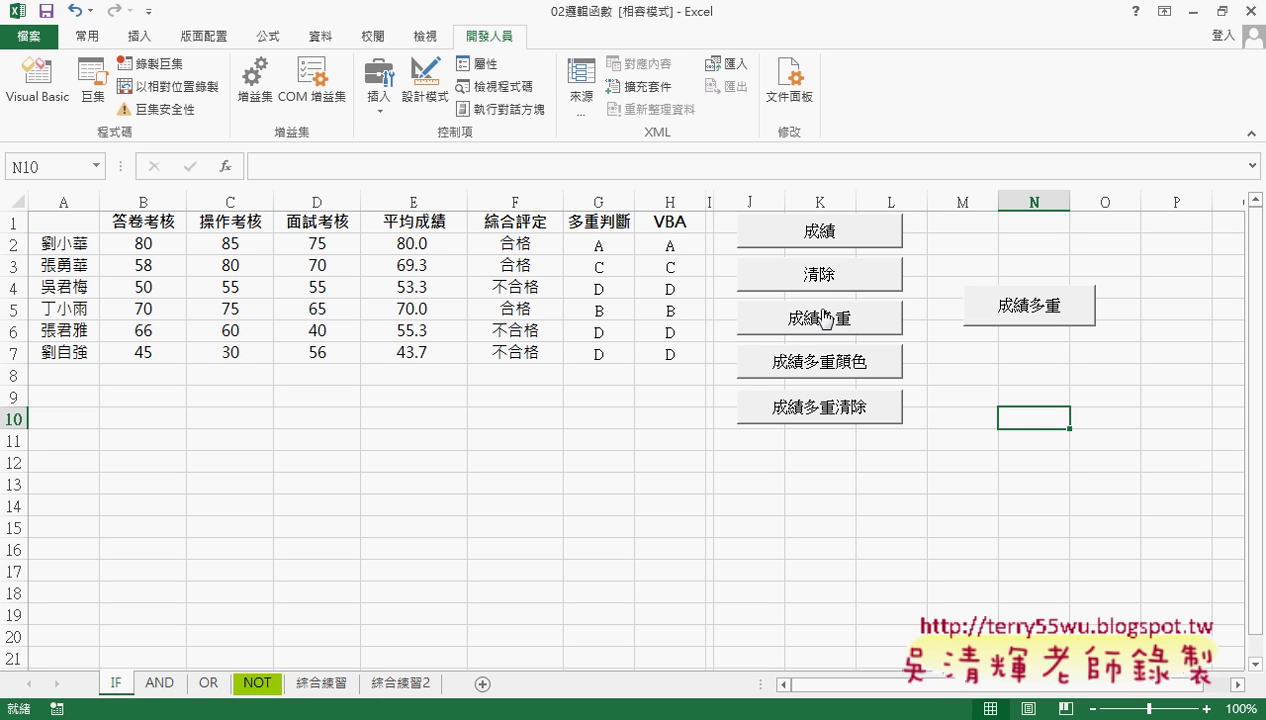
pyautogui.click(812, 276)
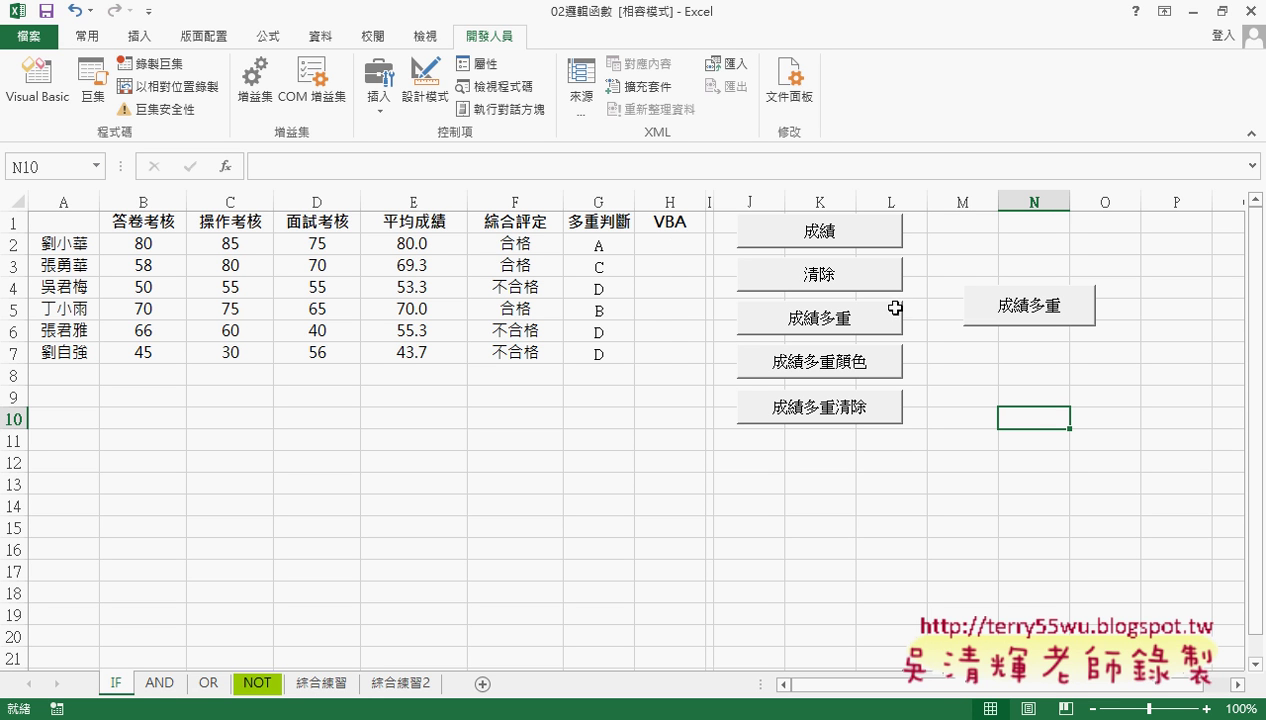
# Run 成績多重 to fill H2:H7 with A, C, D, B, D, D, then inspect its code.
pyautogui.click(818, 318)
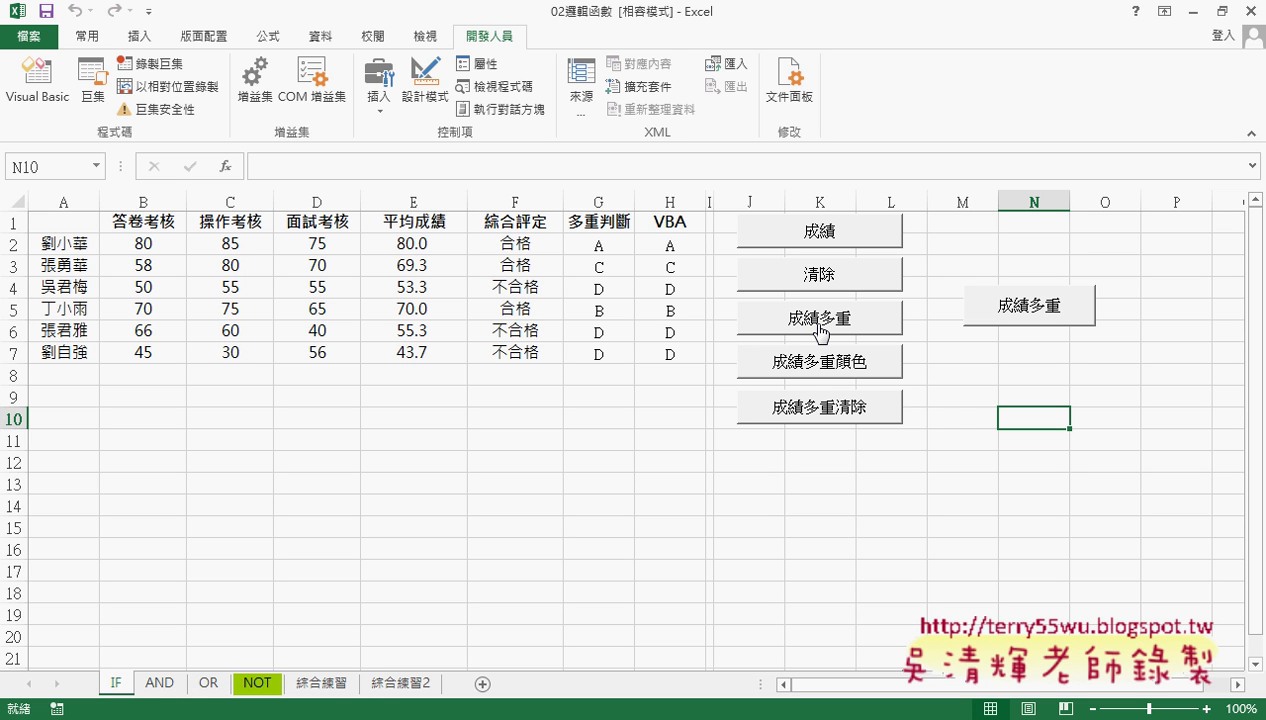
pyautogui.rightClick(818, 320)
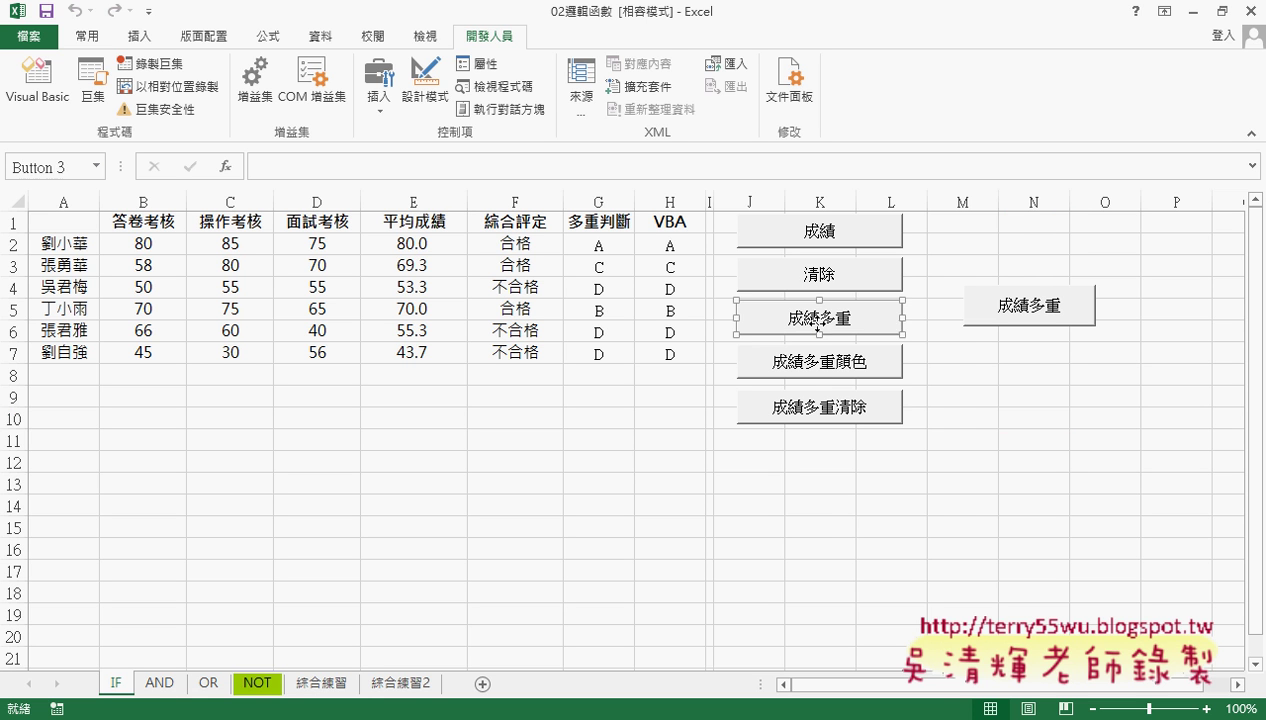
pyautogui.click(885, 482)
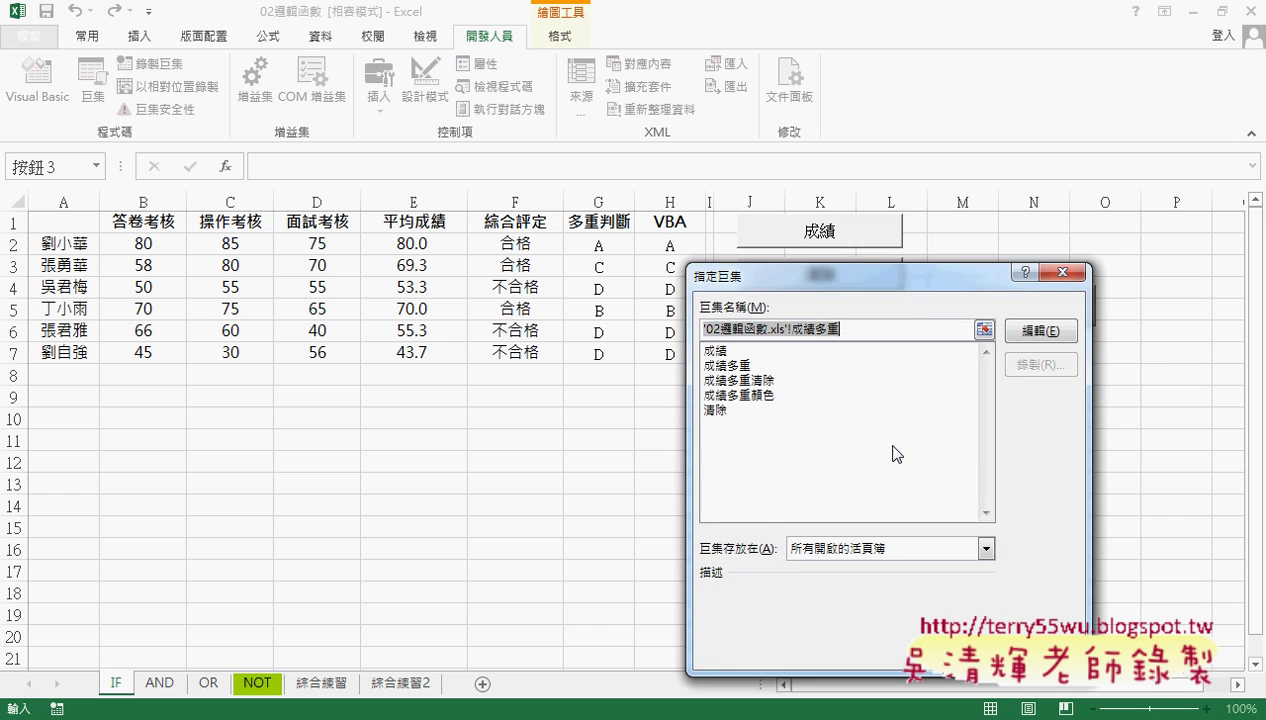
pyautogui.click(1040, 330)
pyautogui.moveTo(678, 108); pyautogui.dragTo(562, 73)
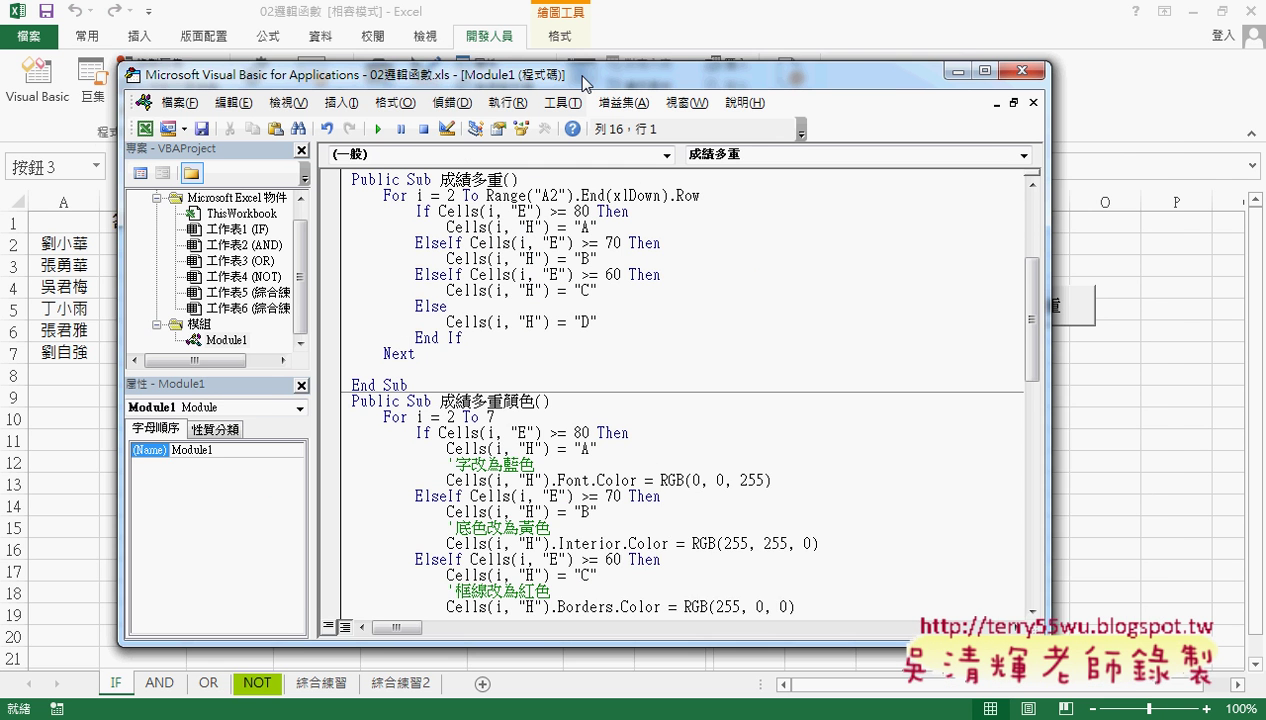
pyautogui.moveTo(473, 194); pyautogui.dragTo(701, 196)
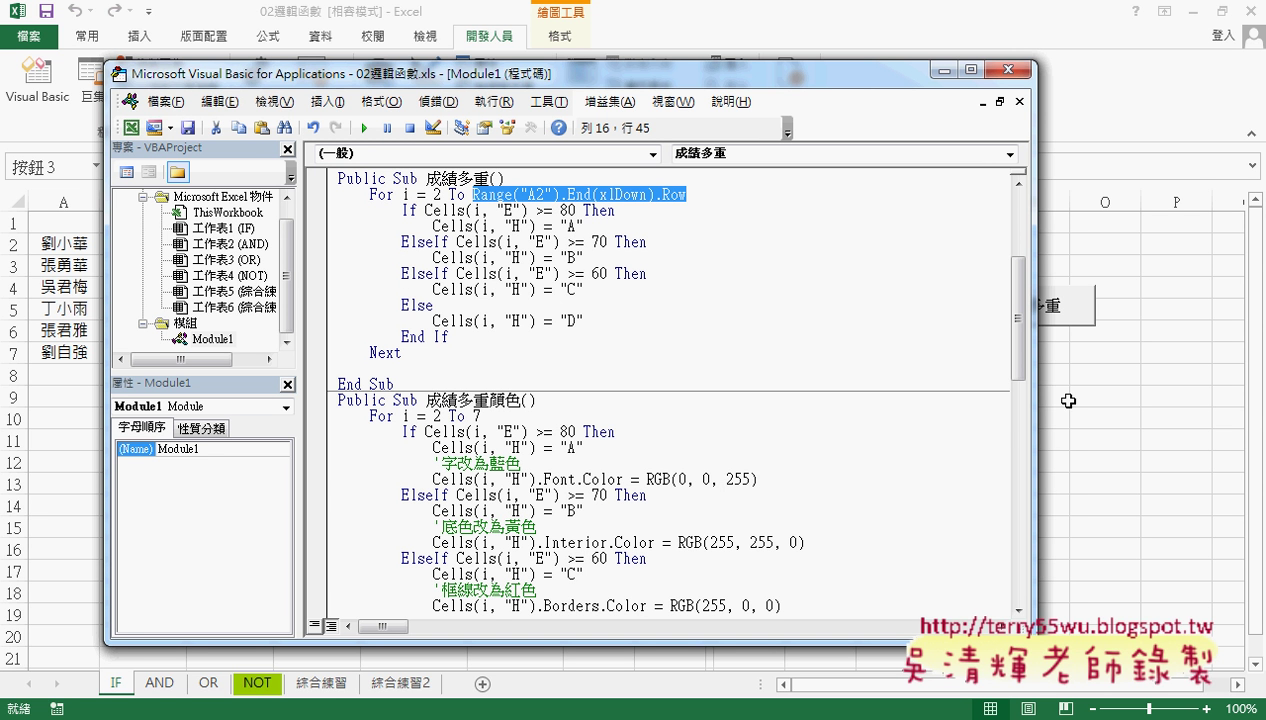
pyautogui.click(1098, 406)
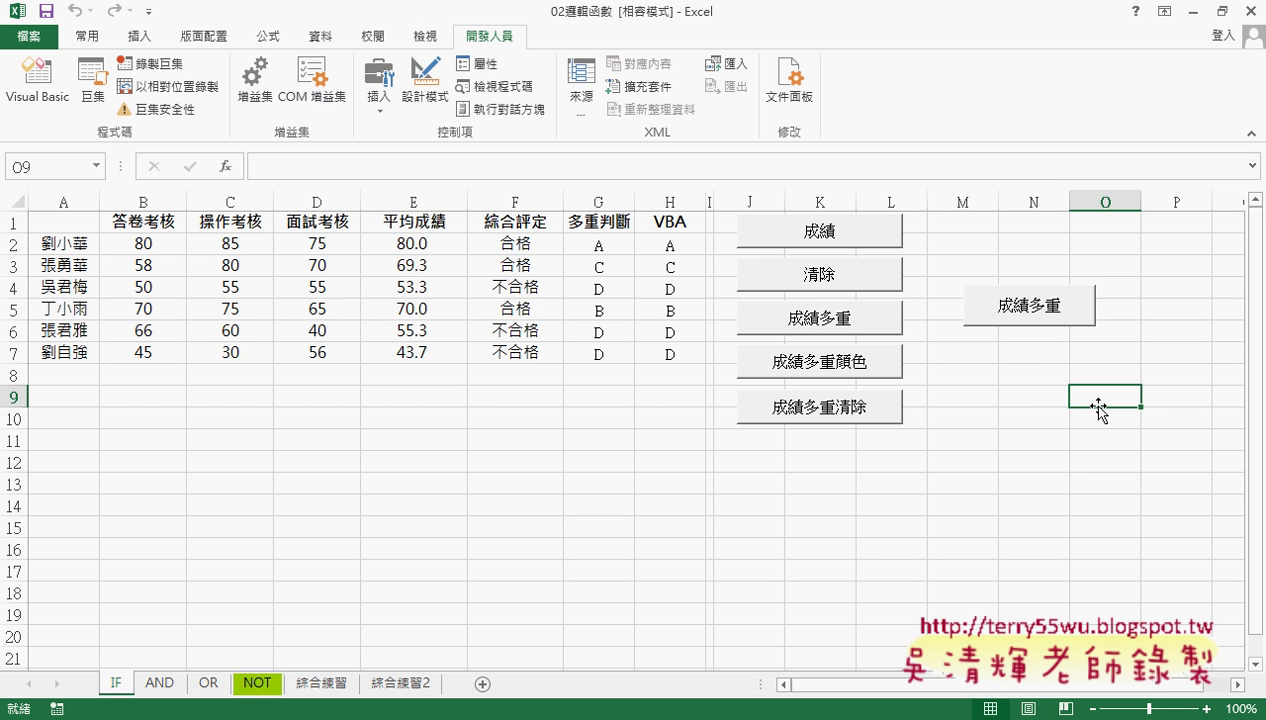